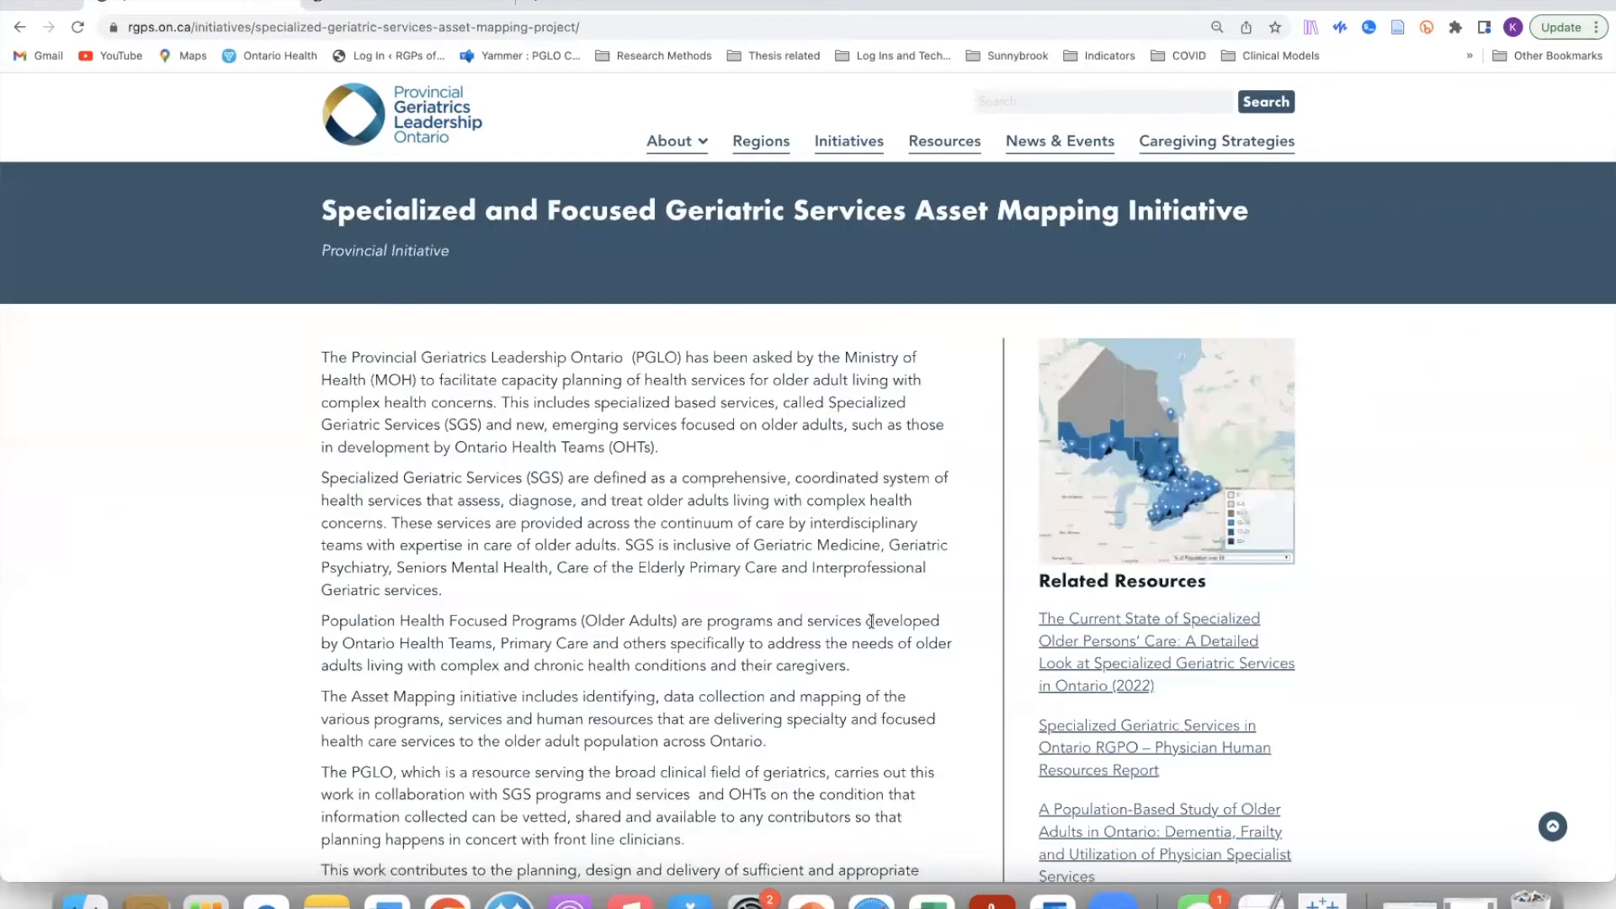
pyautogui.scroll(-2, 871, 620)
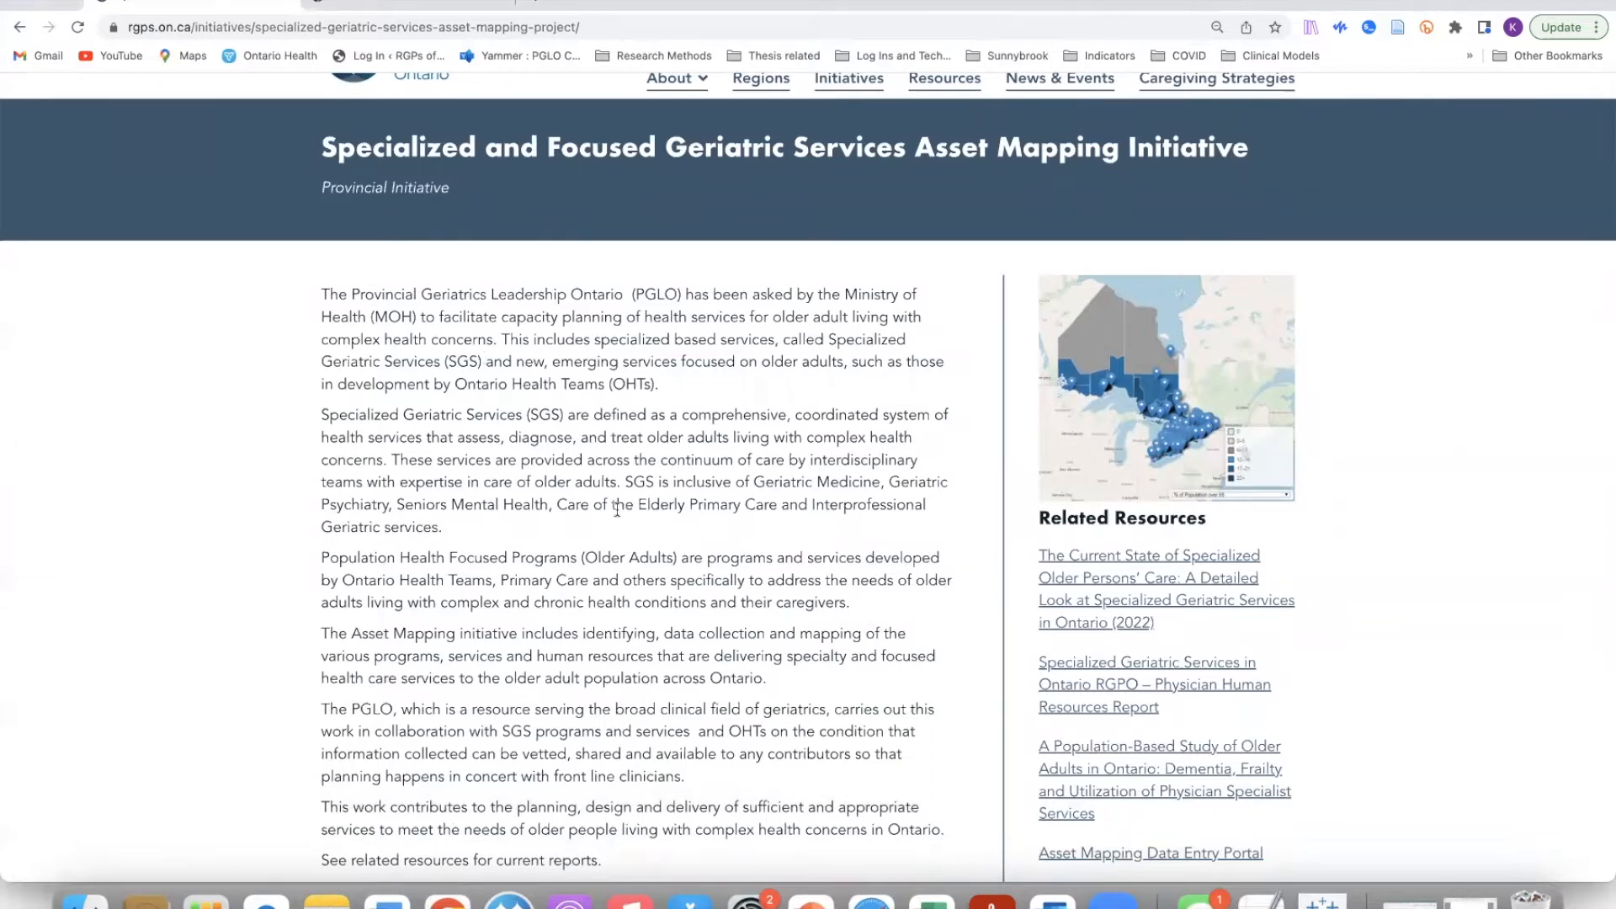
pyautogui.scroll(-2, 1300, 623)
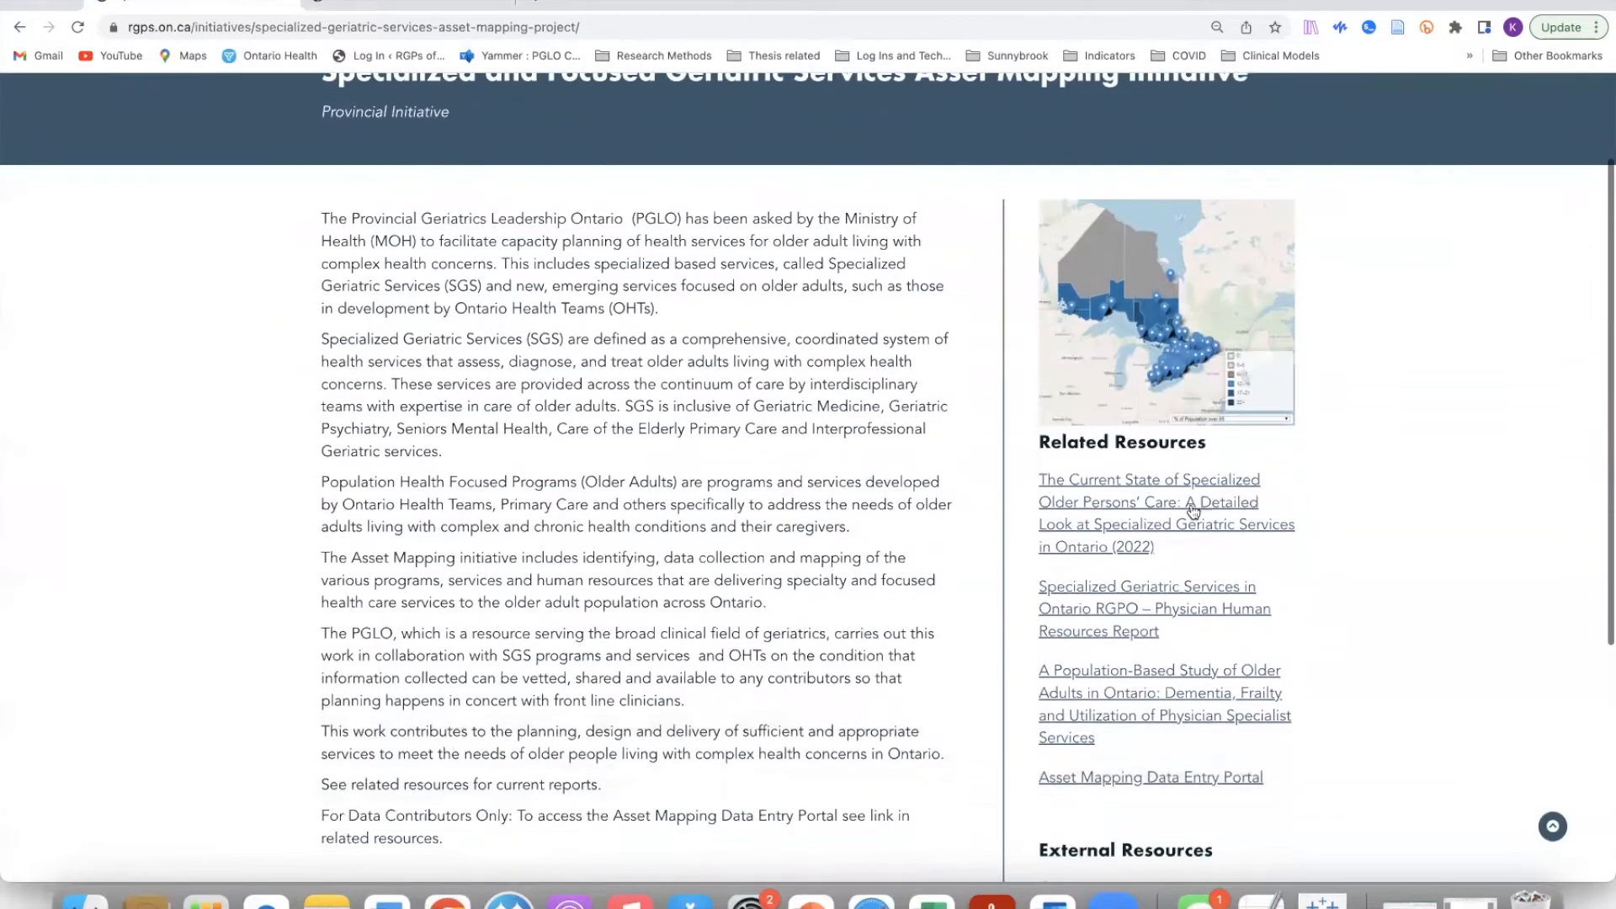
pyautogui.click(1122, 500)
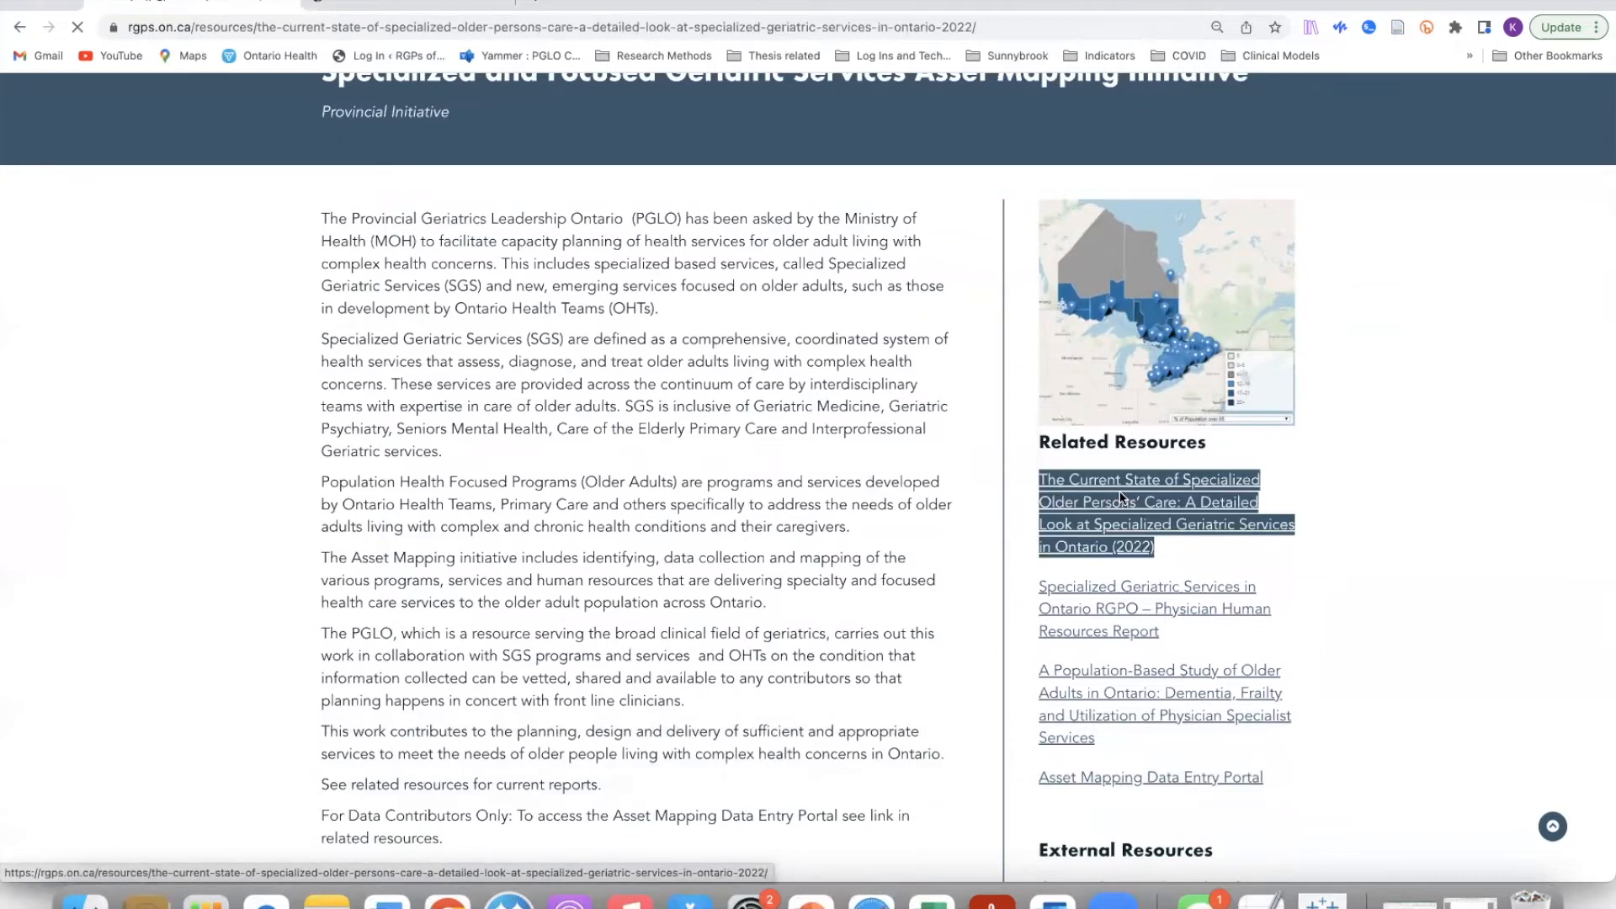
pyautogui.scroll(-5, 819, 598)
pyautogui.scroll(-2, 783, 615)
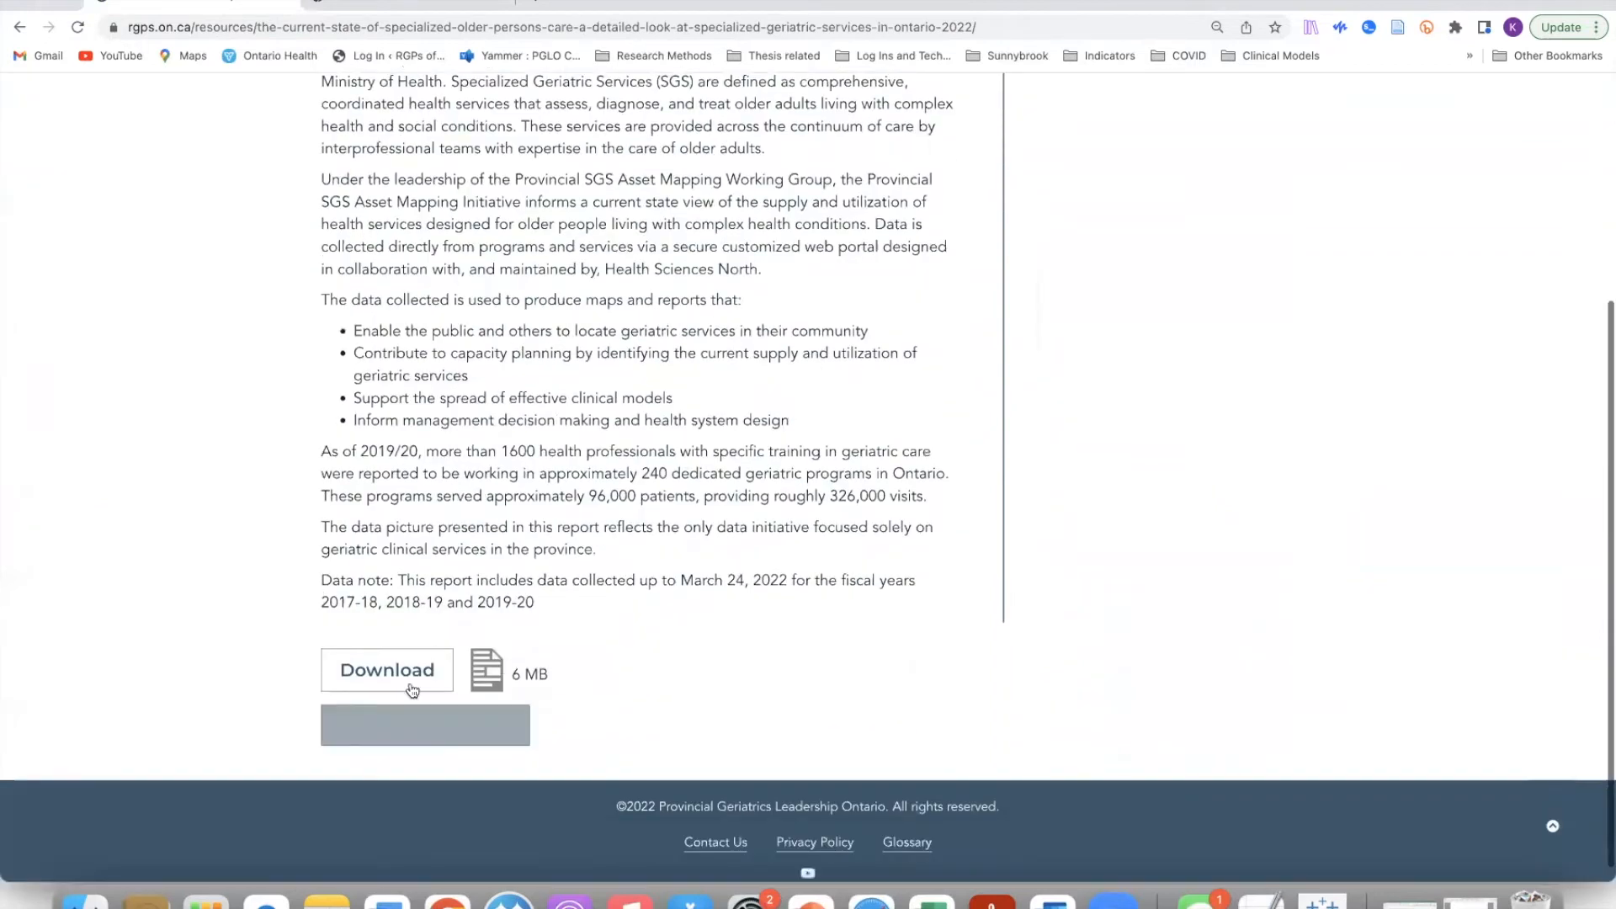
pyautogui.click(410, 674)
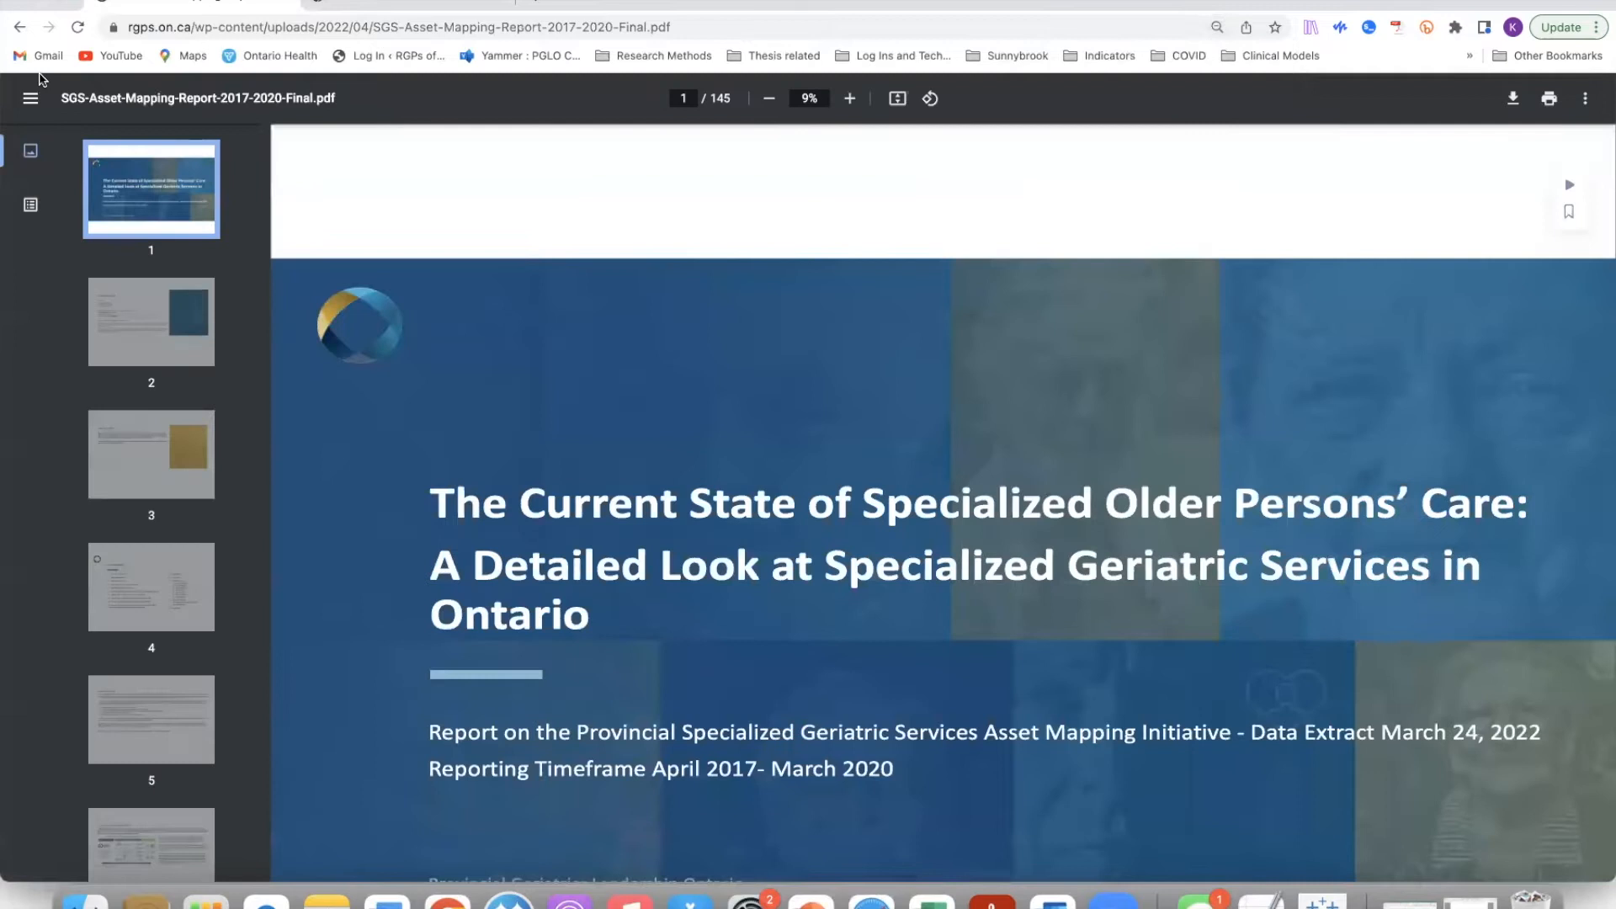
pyautogui.click(16, 28)
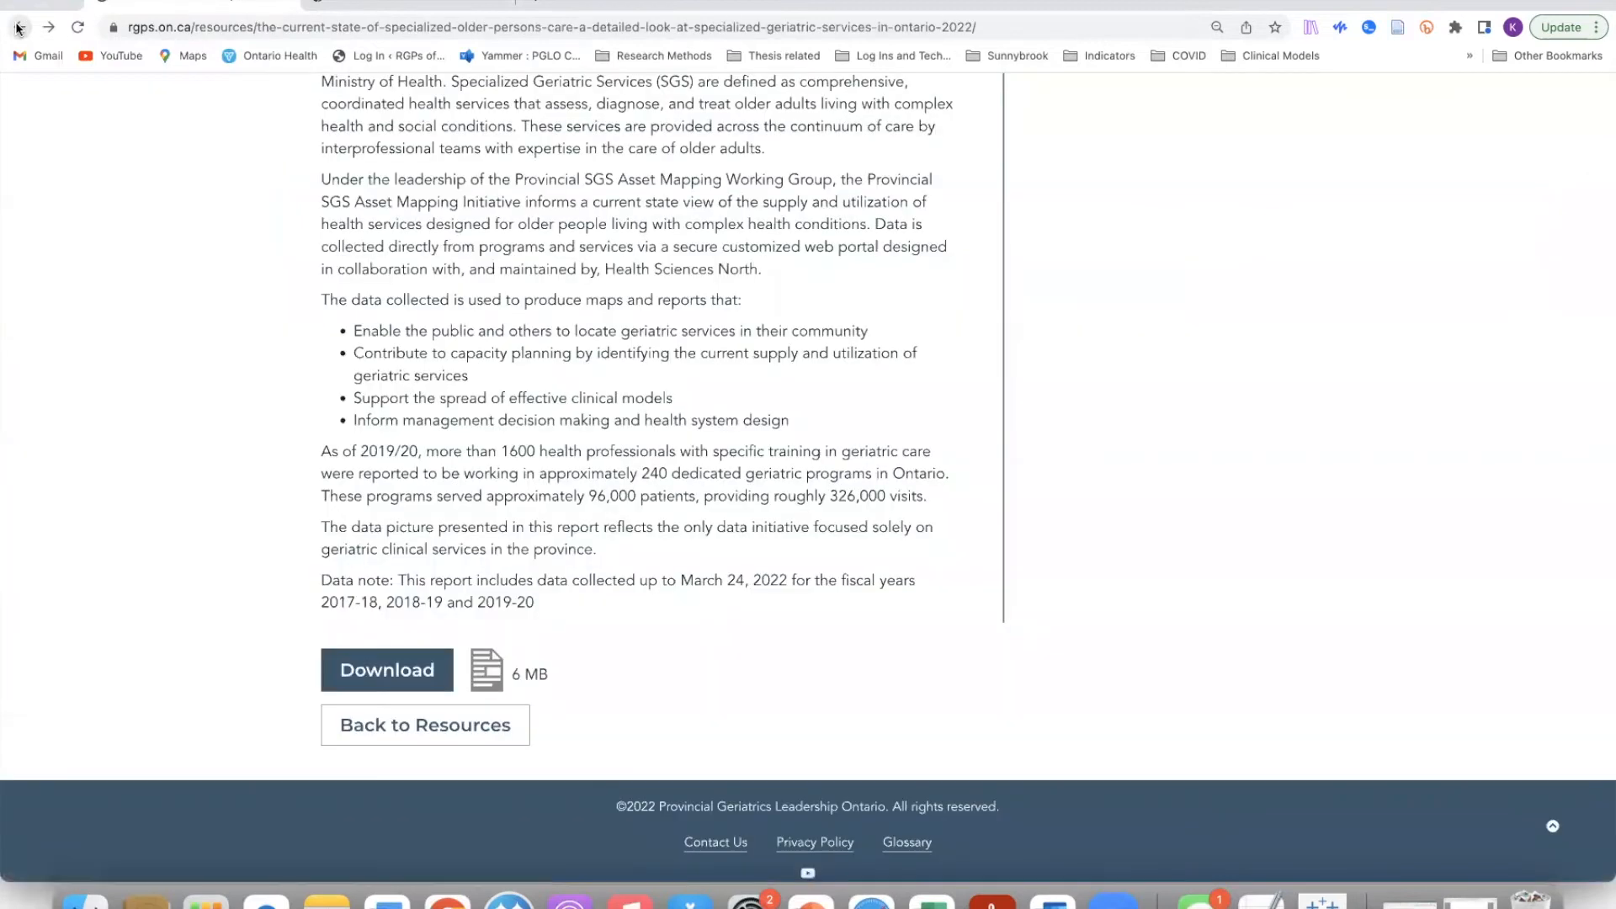
pyautogui.scroll(5, 683, 289)
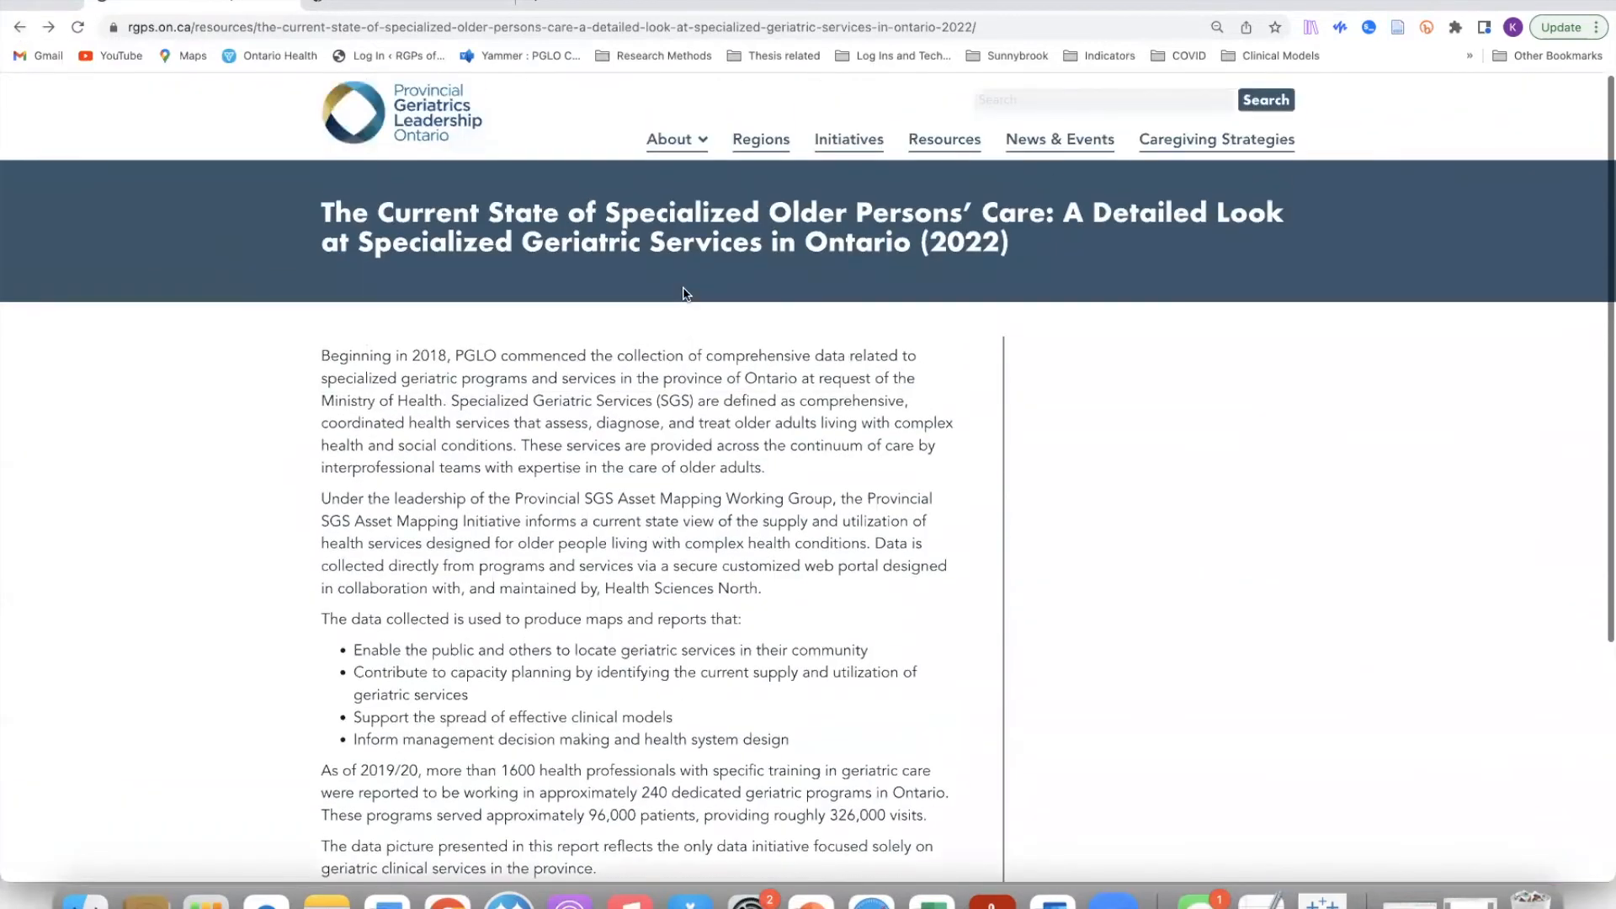
pyautogui.click(28, 27)
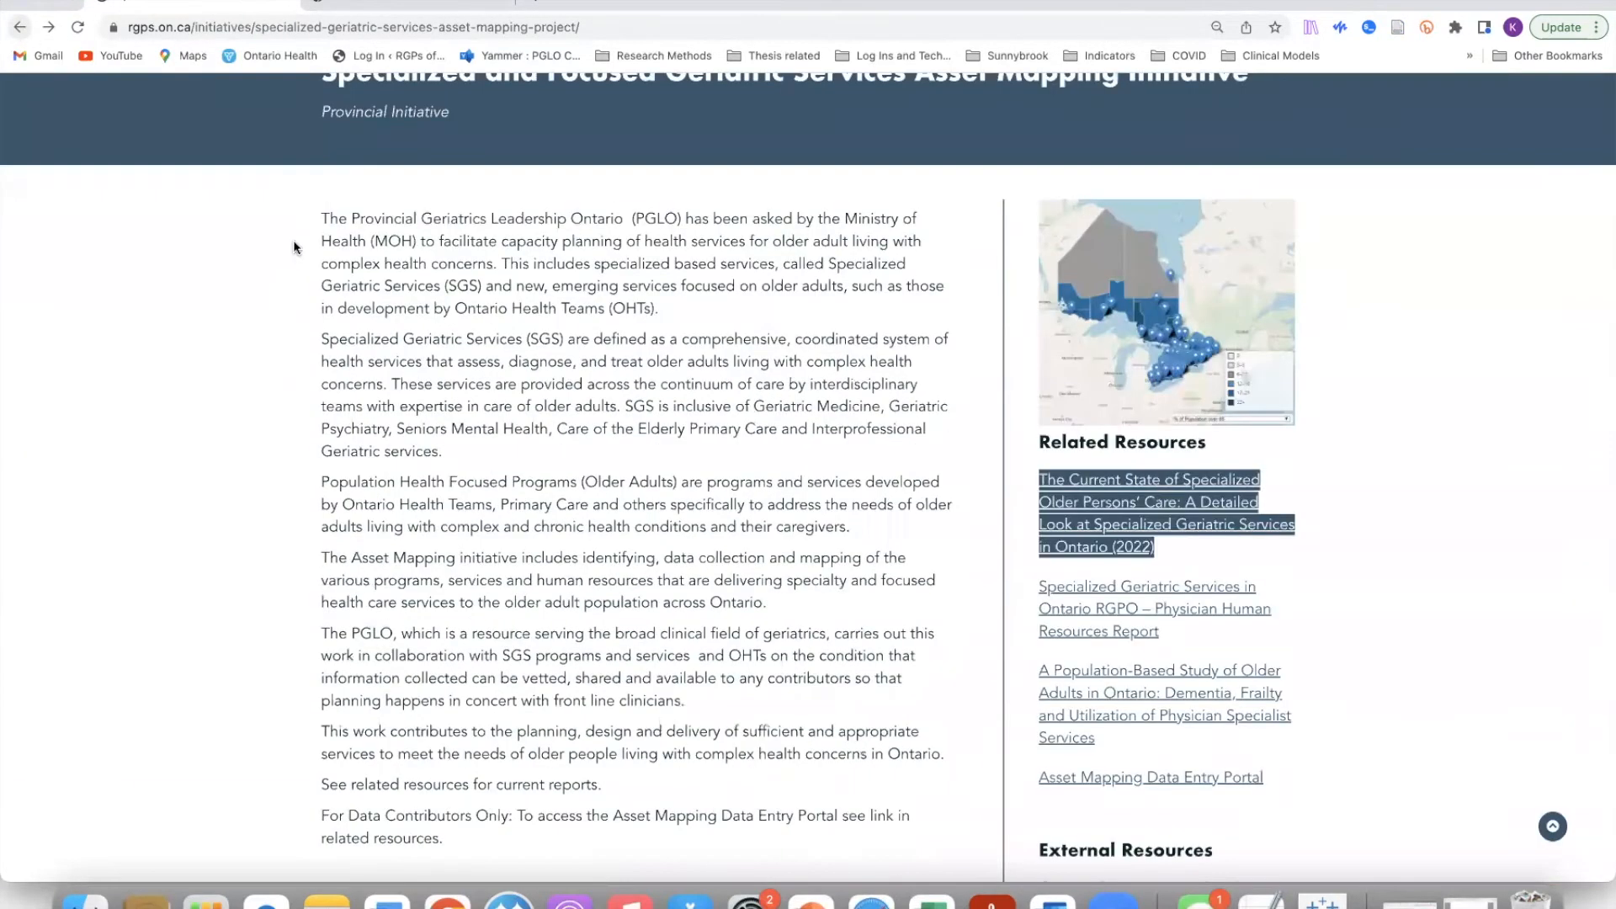
# Step: Scroll to Related Resources and follow the Asset Mapping Data Entry Portal link
pyautogui.scroll(-1, 1393, 599)
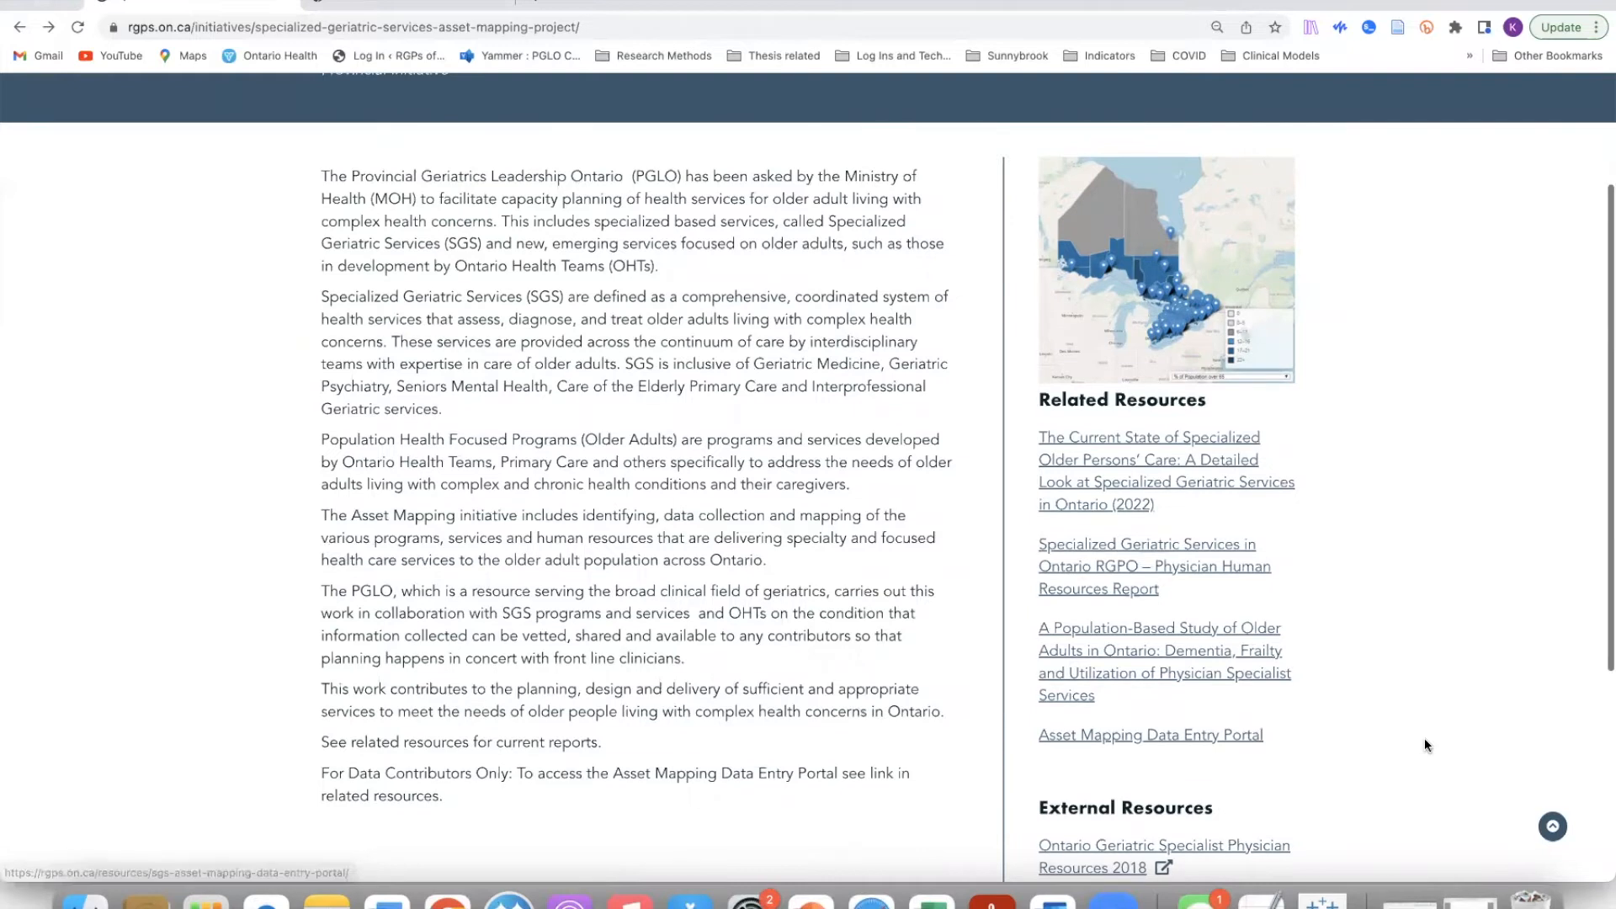
pyautogui.scroll(-3, 1425, 740)
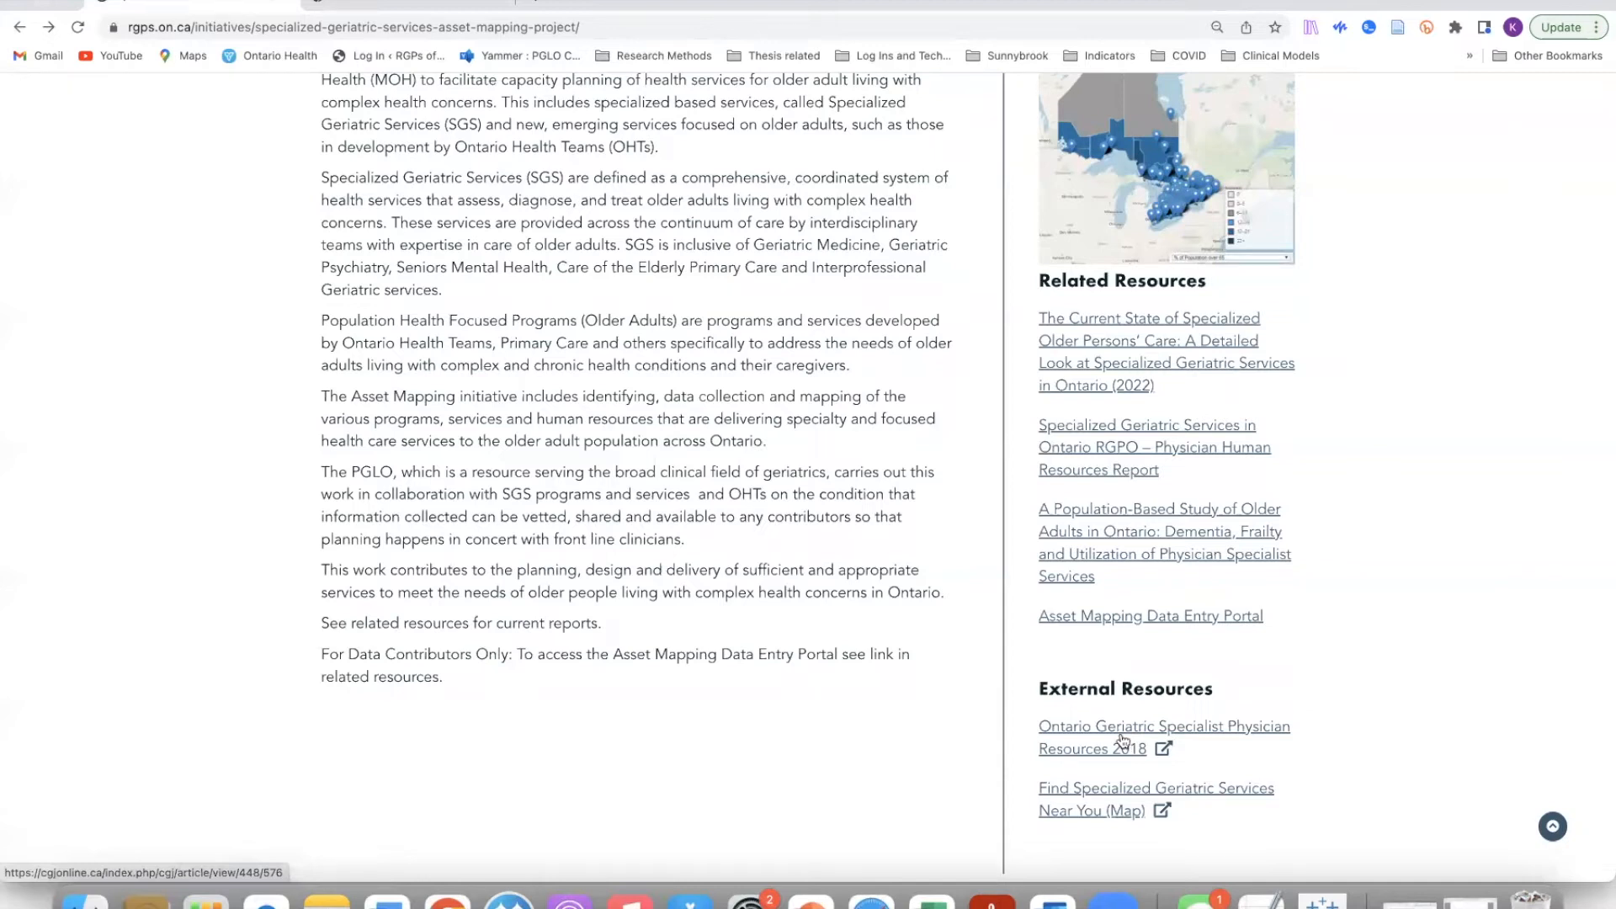
pyautogui.click(1078, 621)
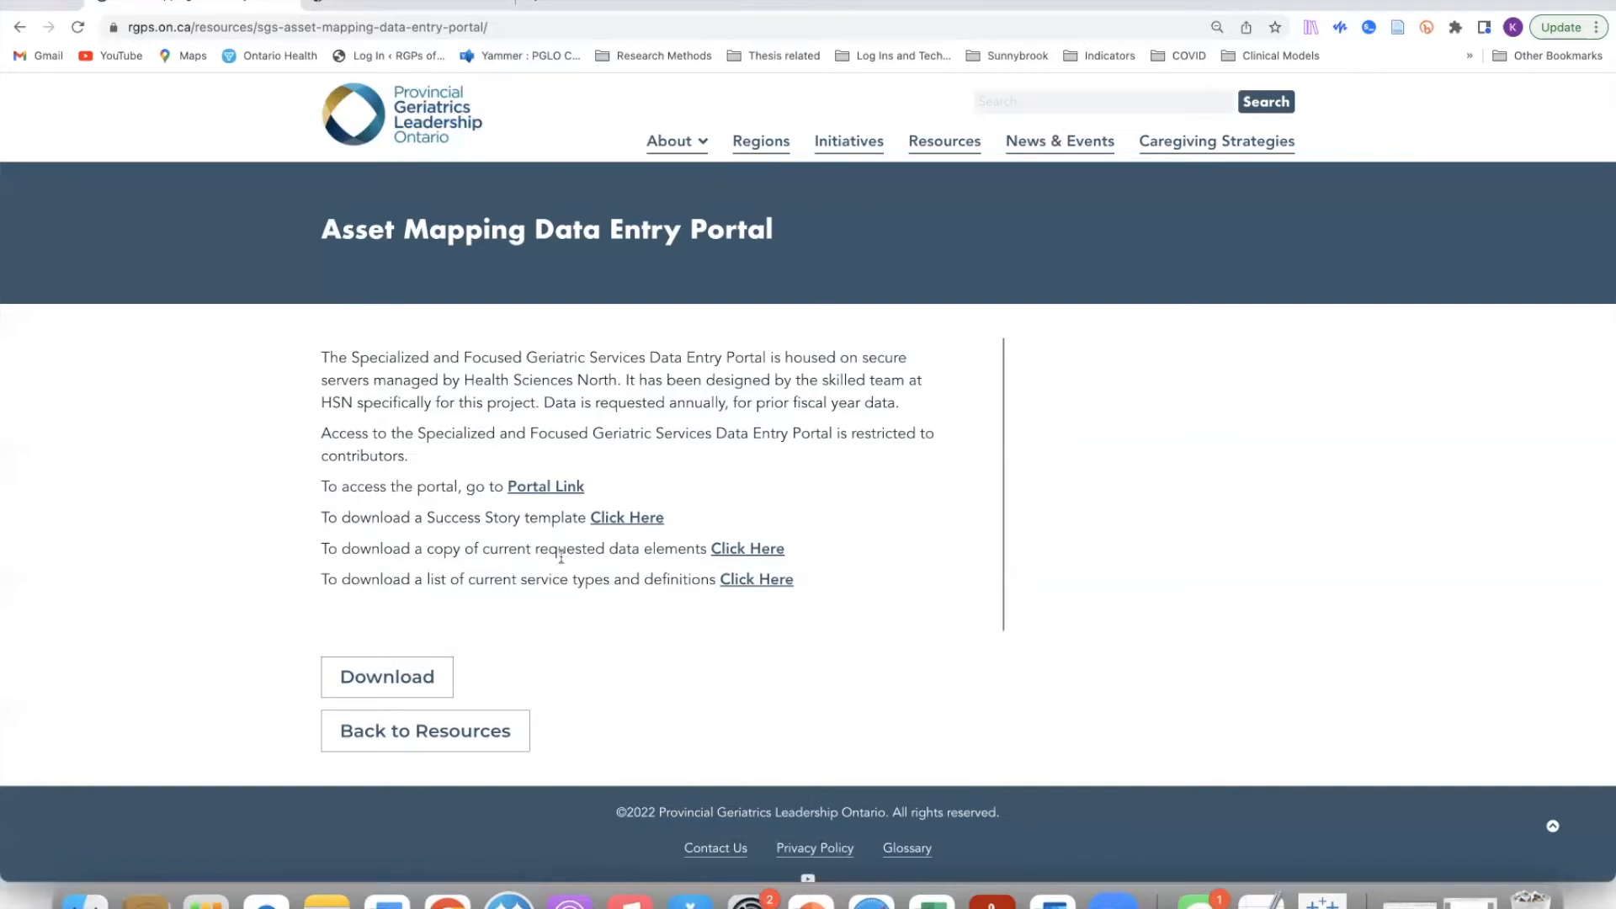
# Step: Download the Portal Data Elements instructions, read them in Word, then close both Word windows
pyautogui.click(773, 550)
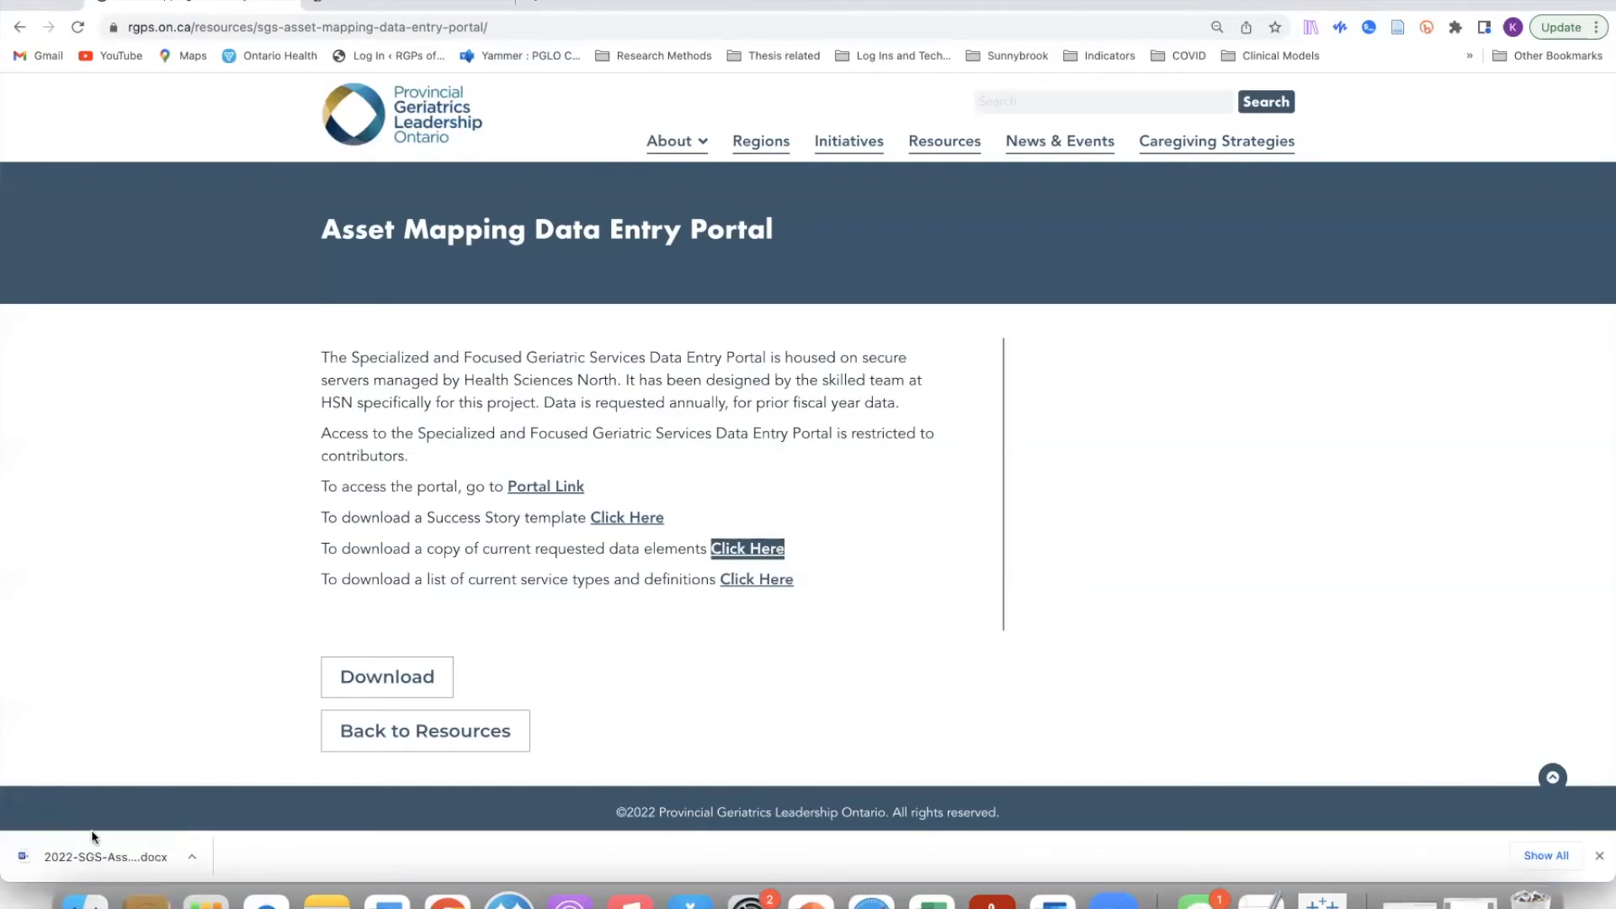
pyautogui.click(88, 851)
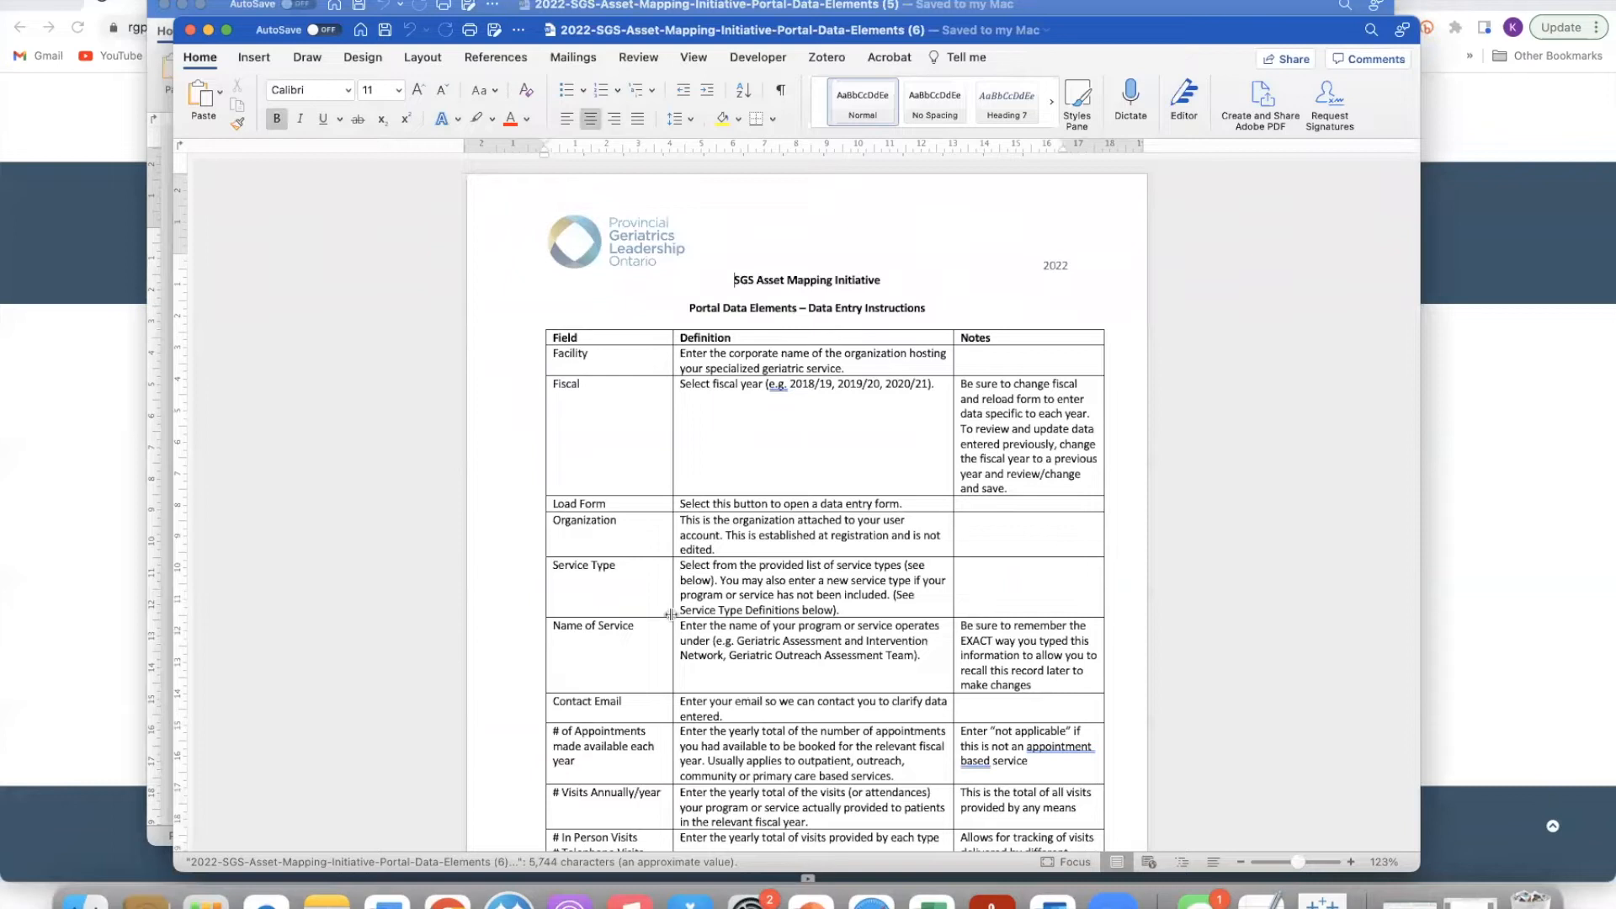
pyautogui.scroll(-1, 860, 556)
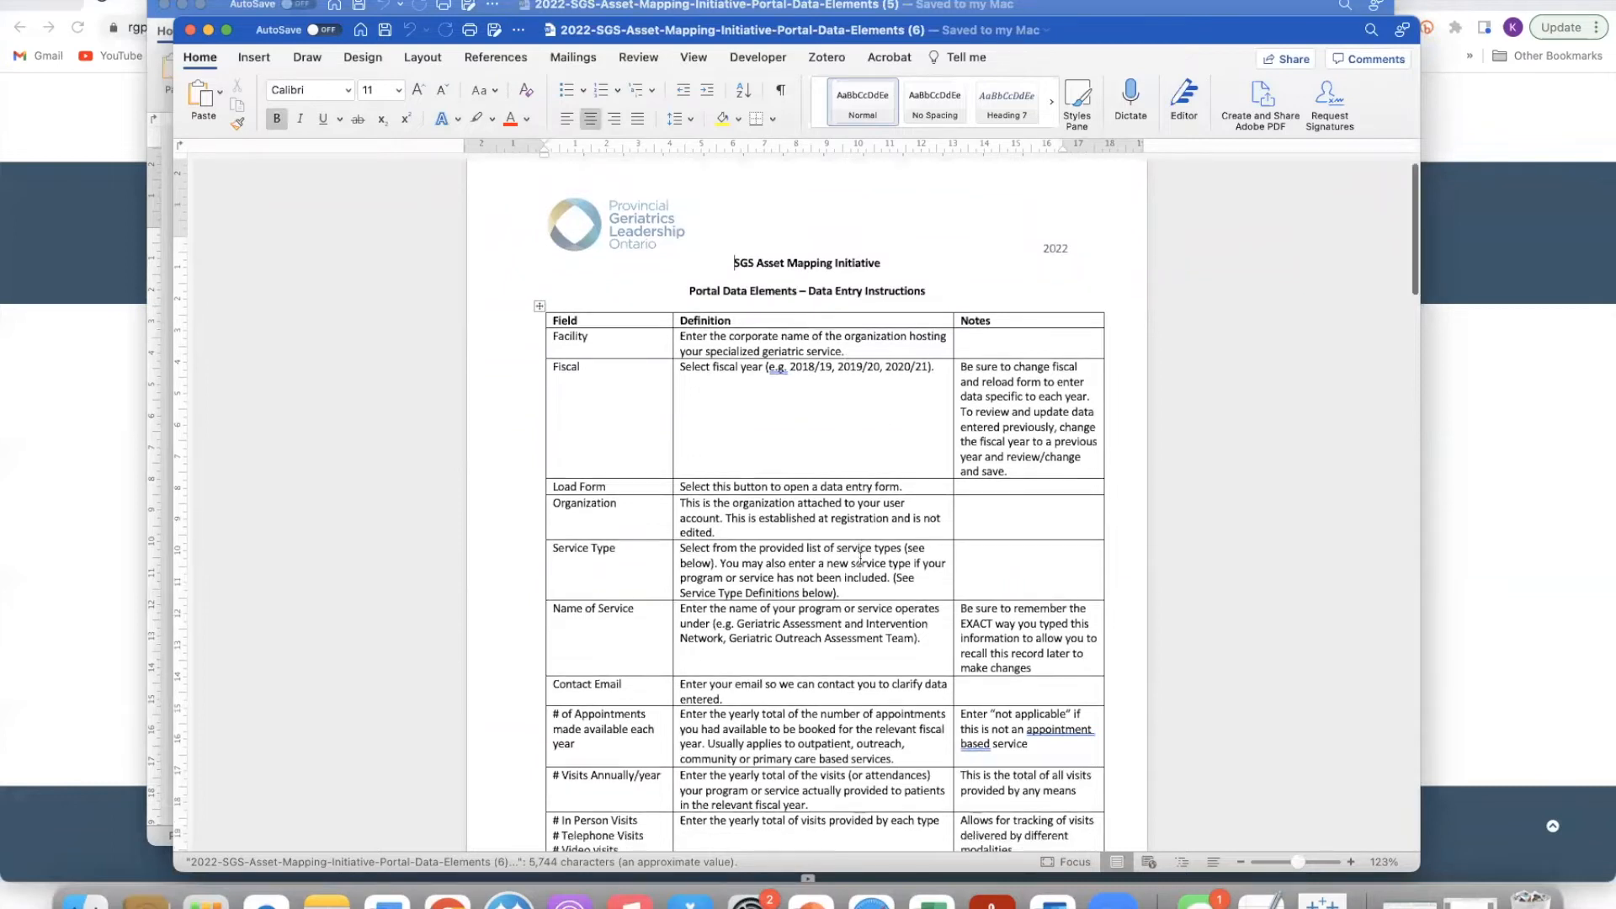
pyautogui.scroll(-3, 860, 556)
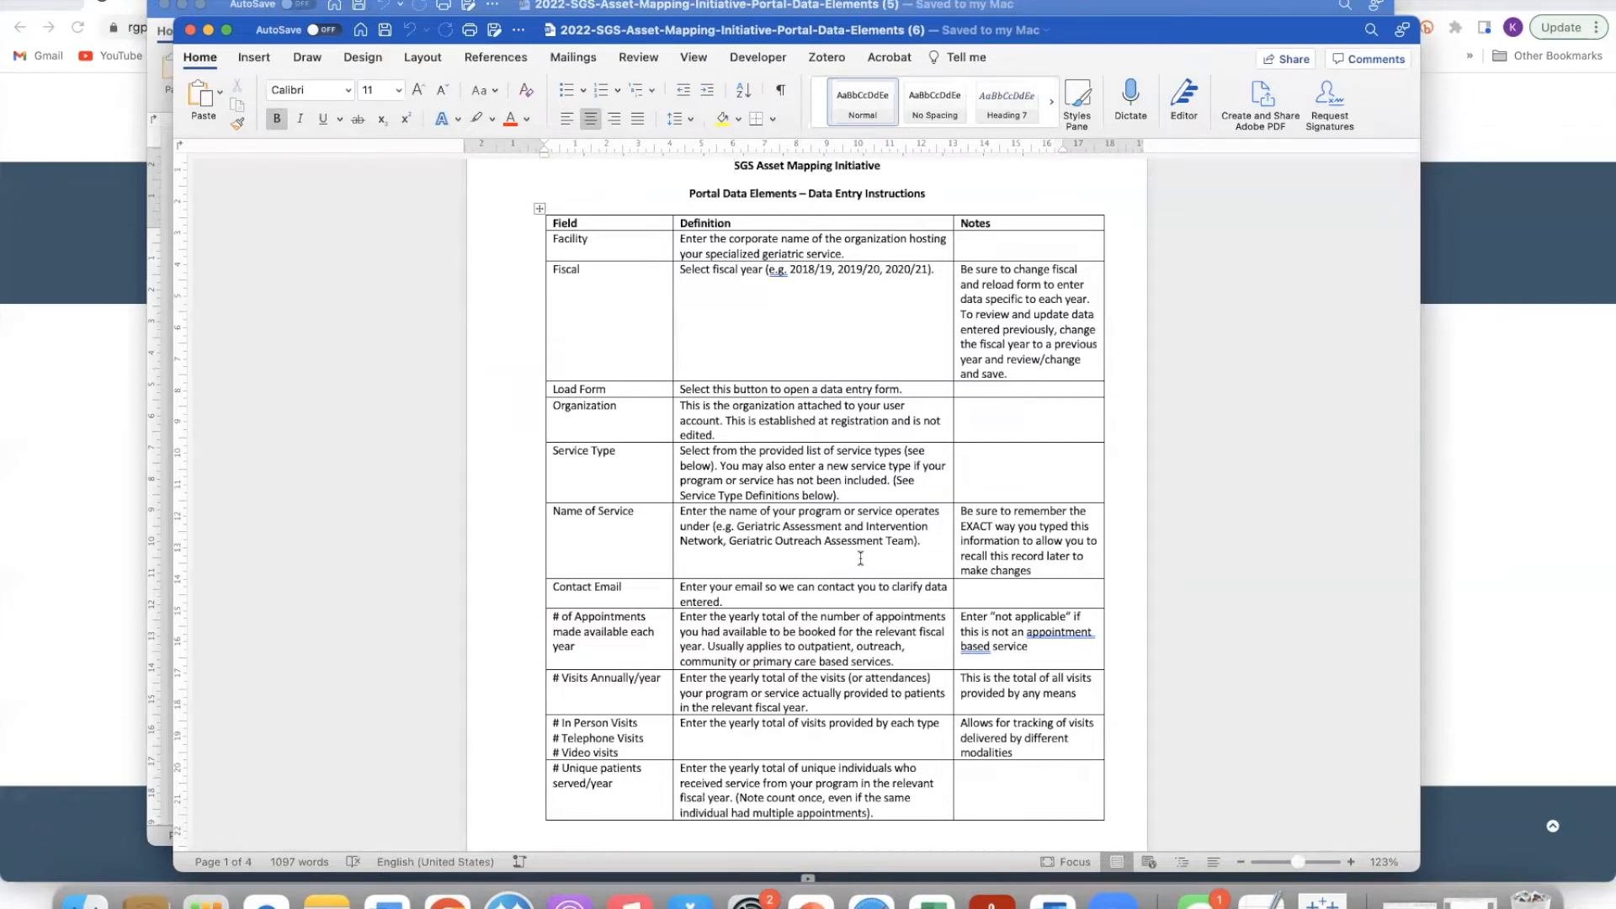
pyautogui.scroll(-1, 871, 572)
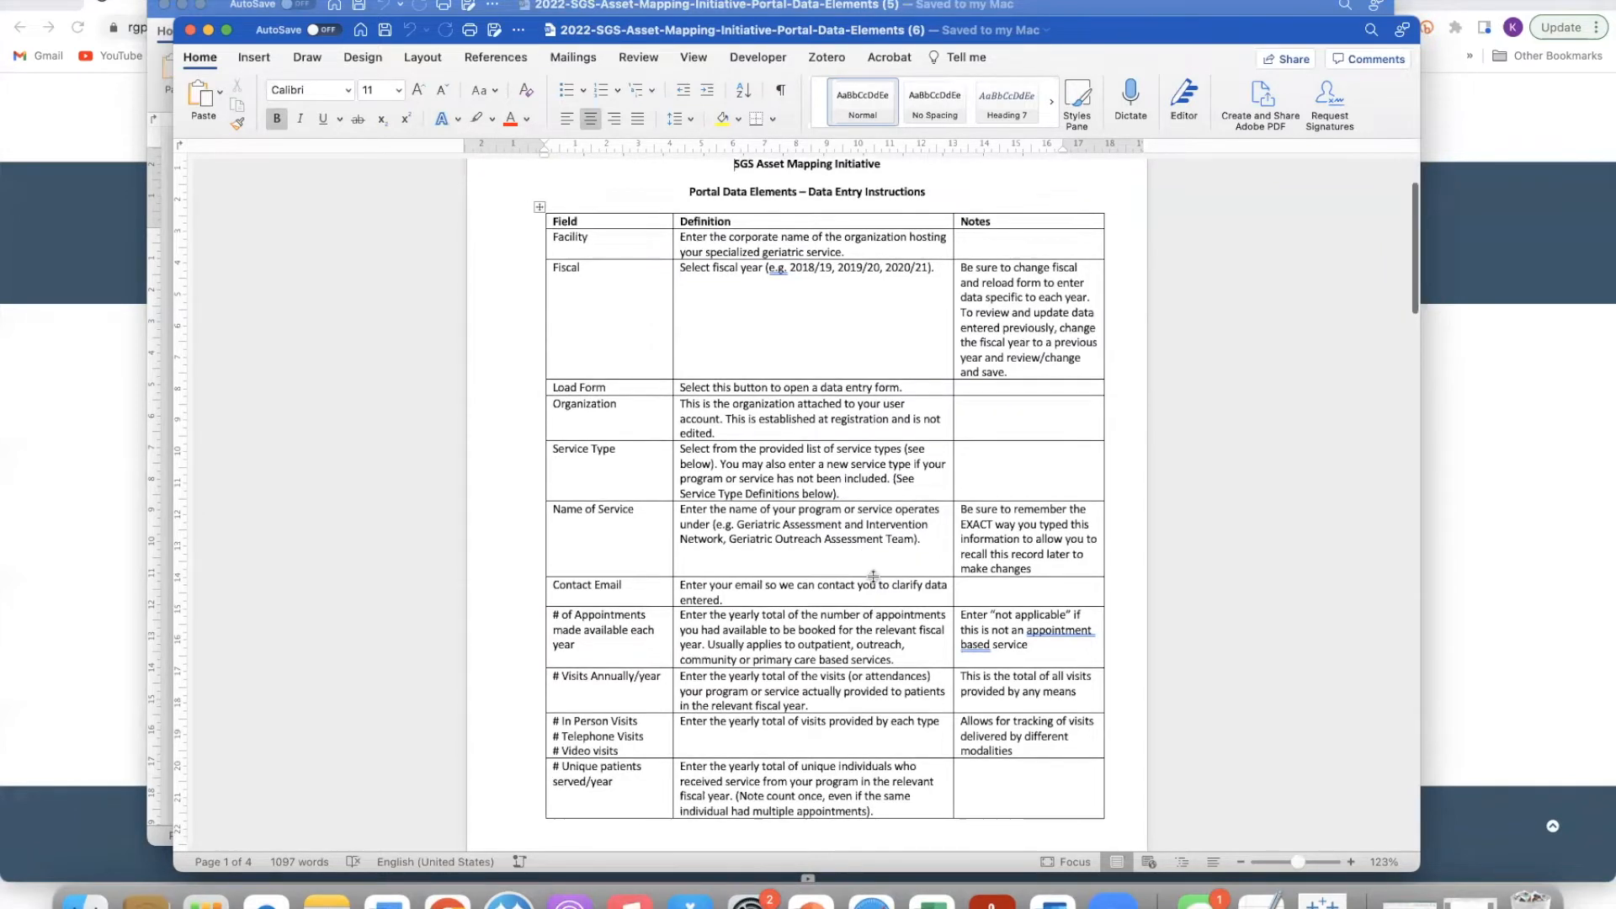
pyautogui.scroll(1, 873, 578)
pyautogui.scroll(-3, 873, 578)
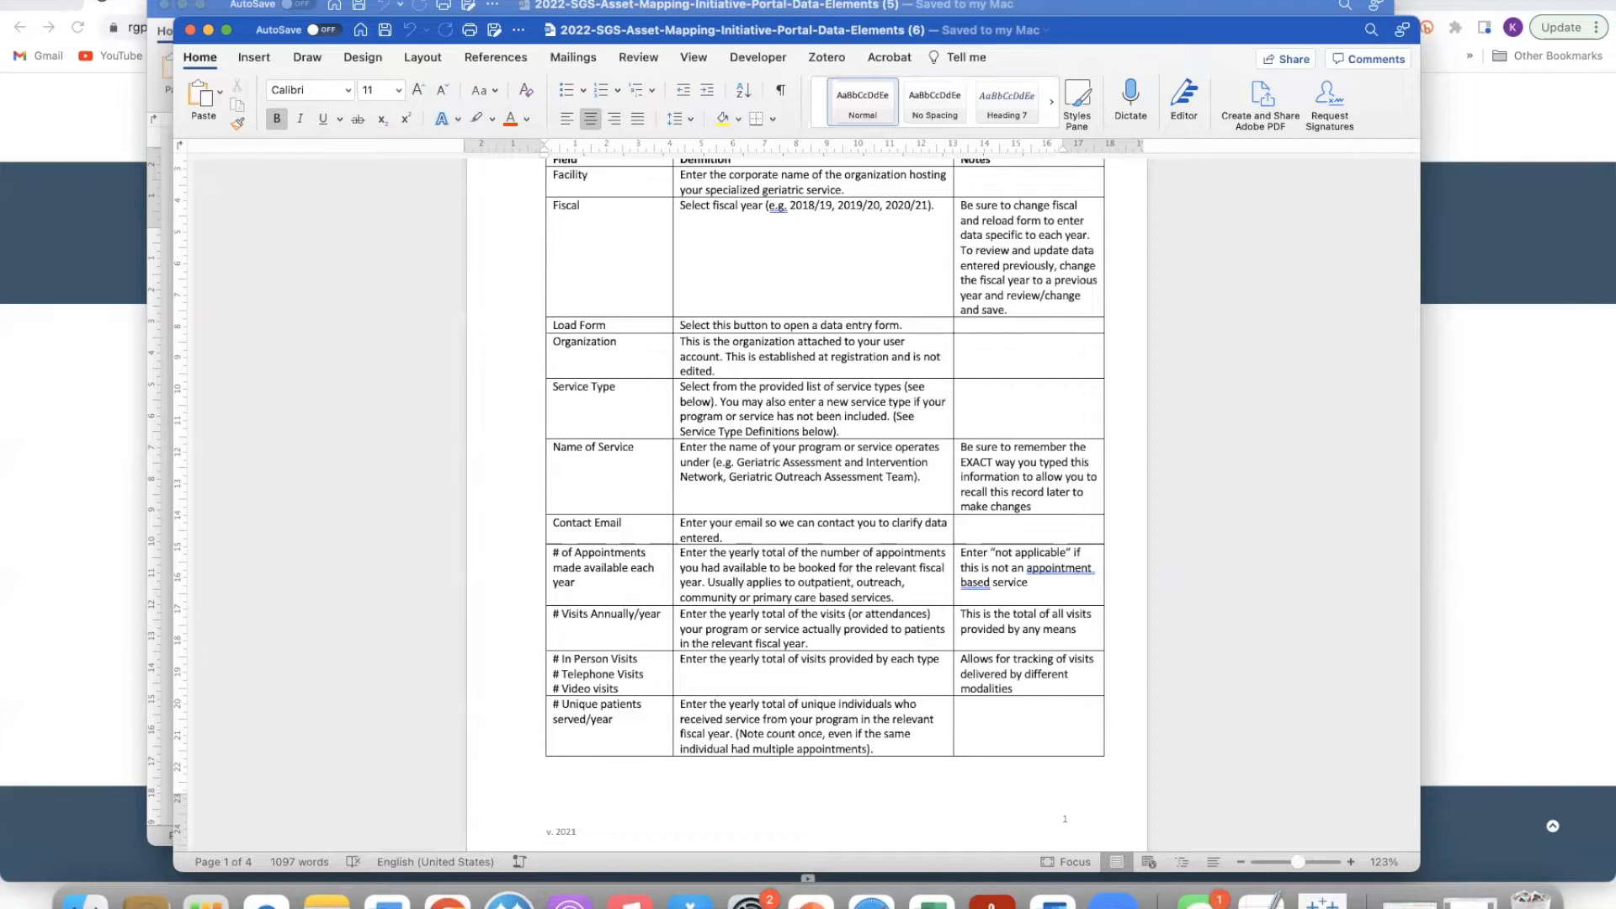
pyautogui.click(191, 32)
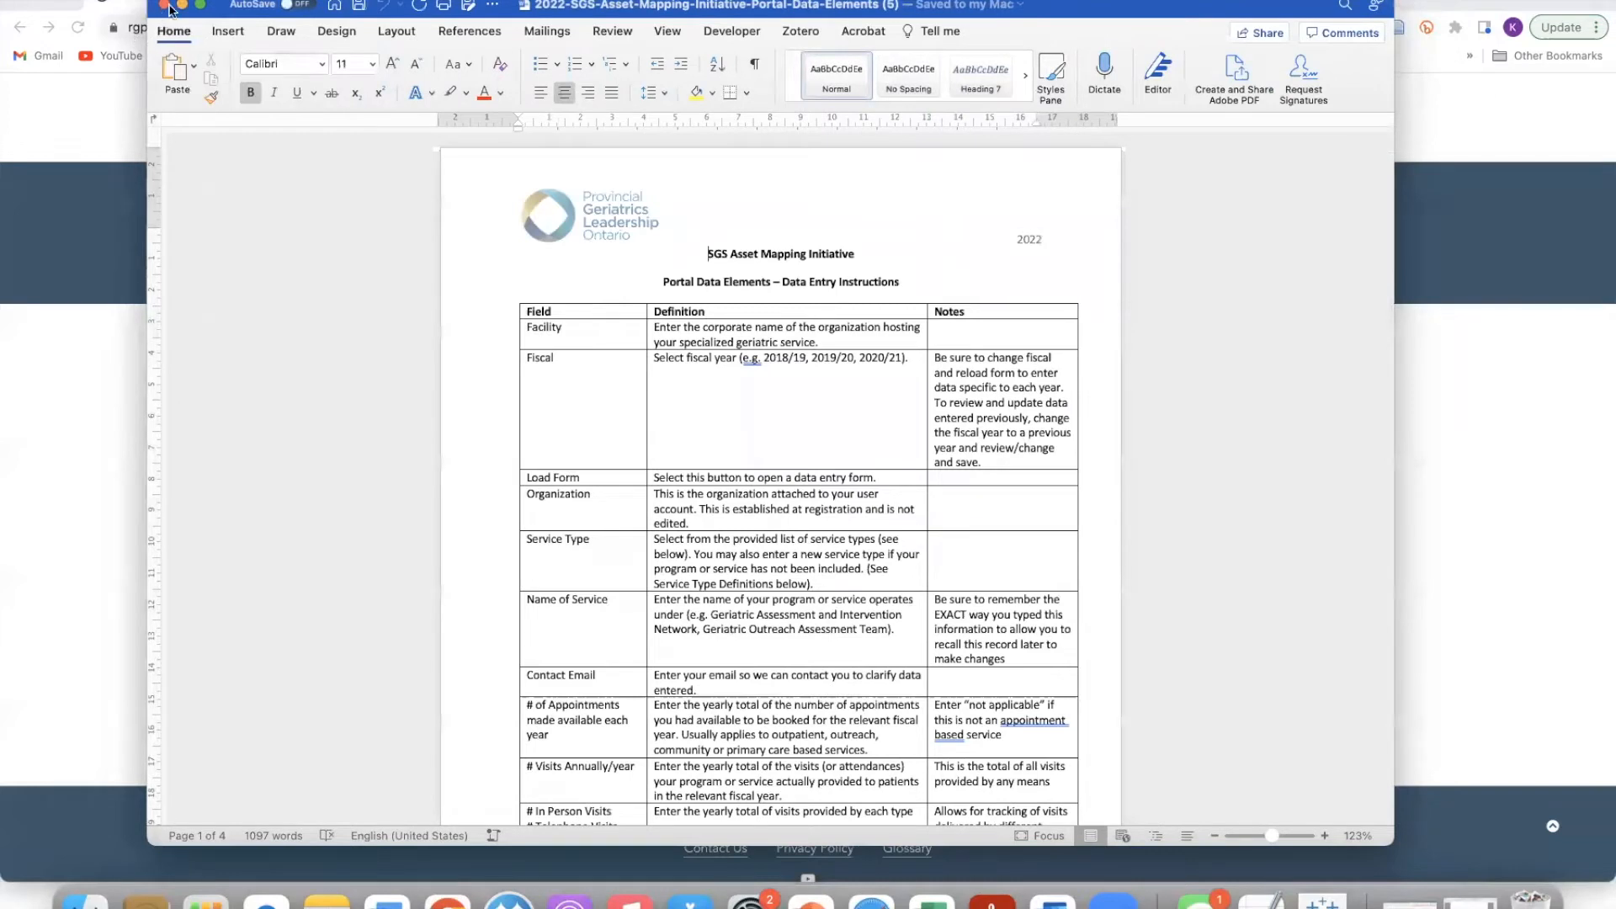
pyautogui.click(166, 7)
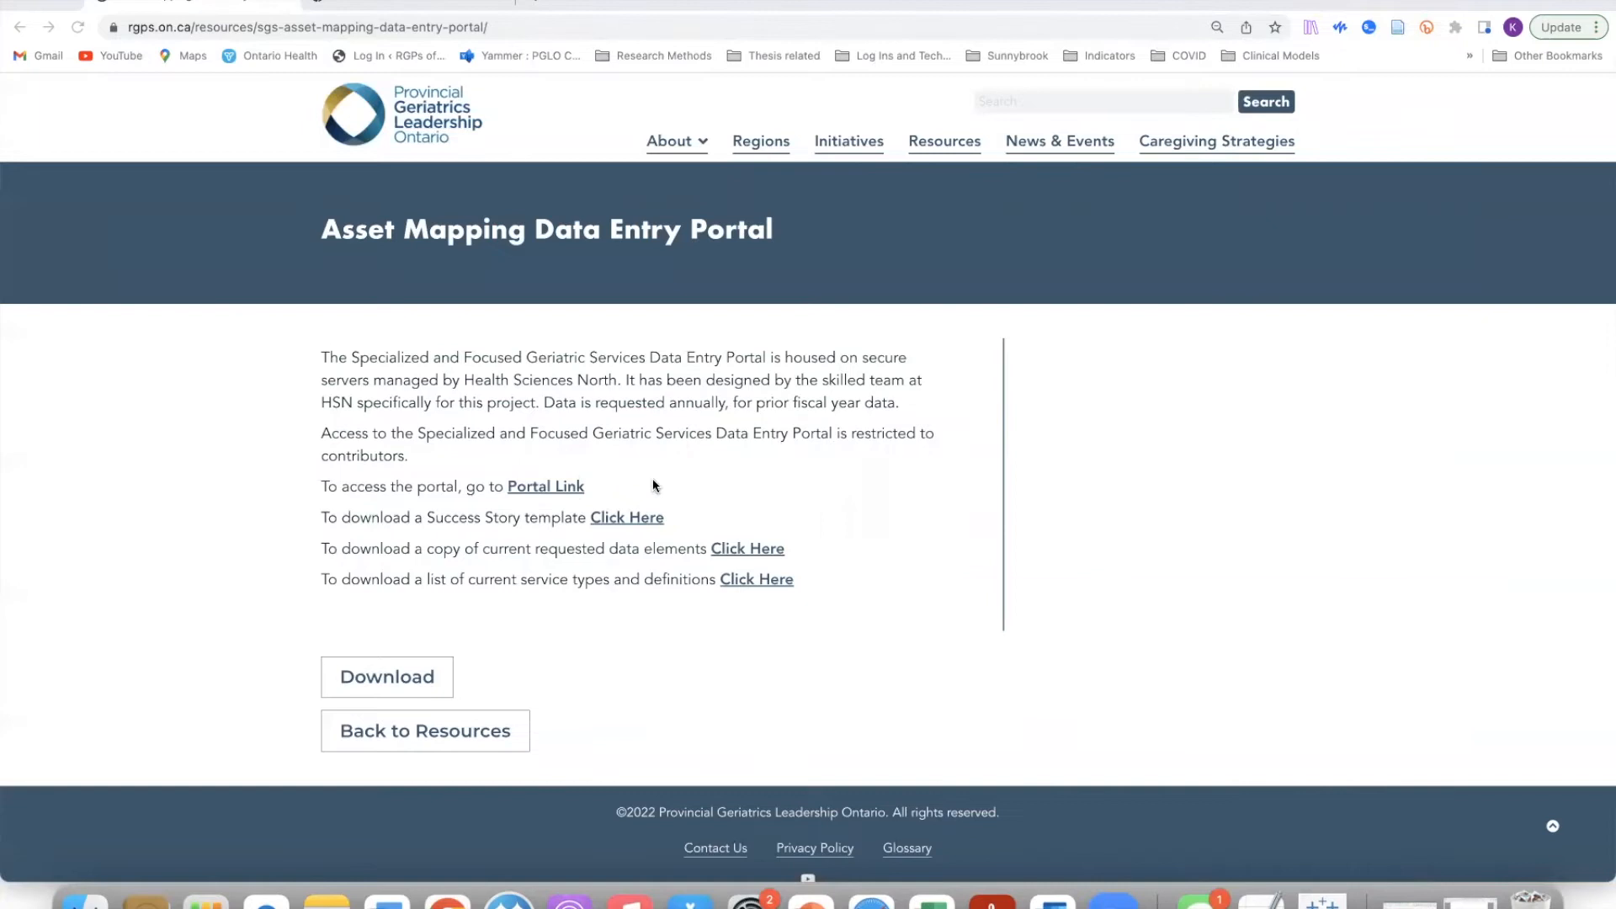
# Step: Follow the Portal Link, pass the reCAPTCHA check, and log in to SGS Asset Mapping
pyautogui.click(535, 491)
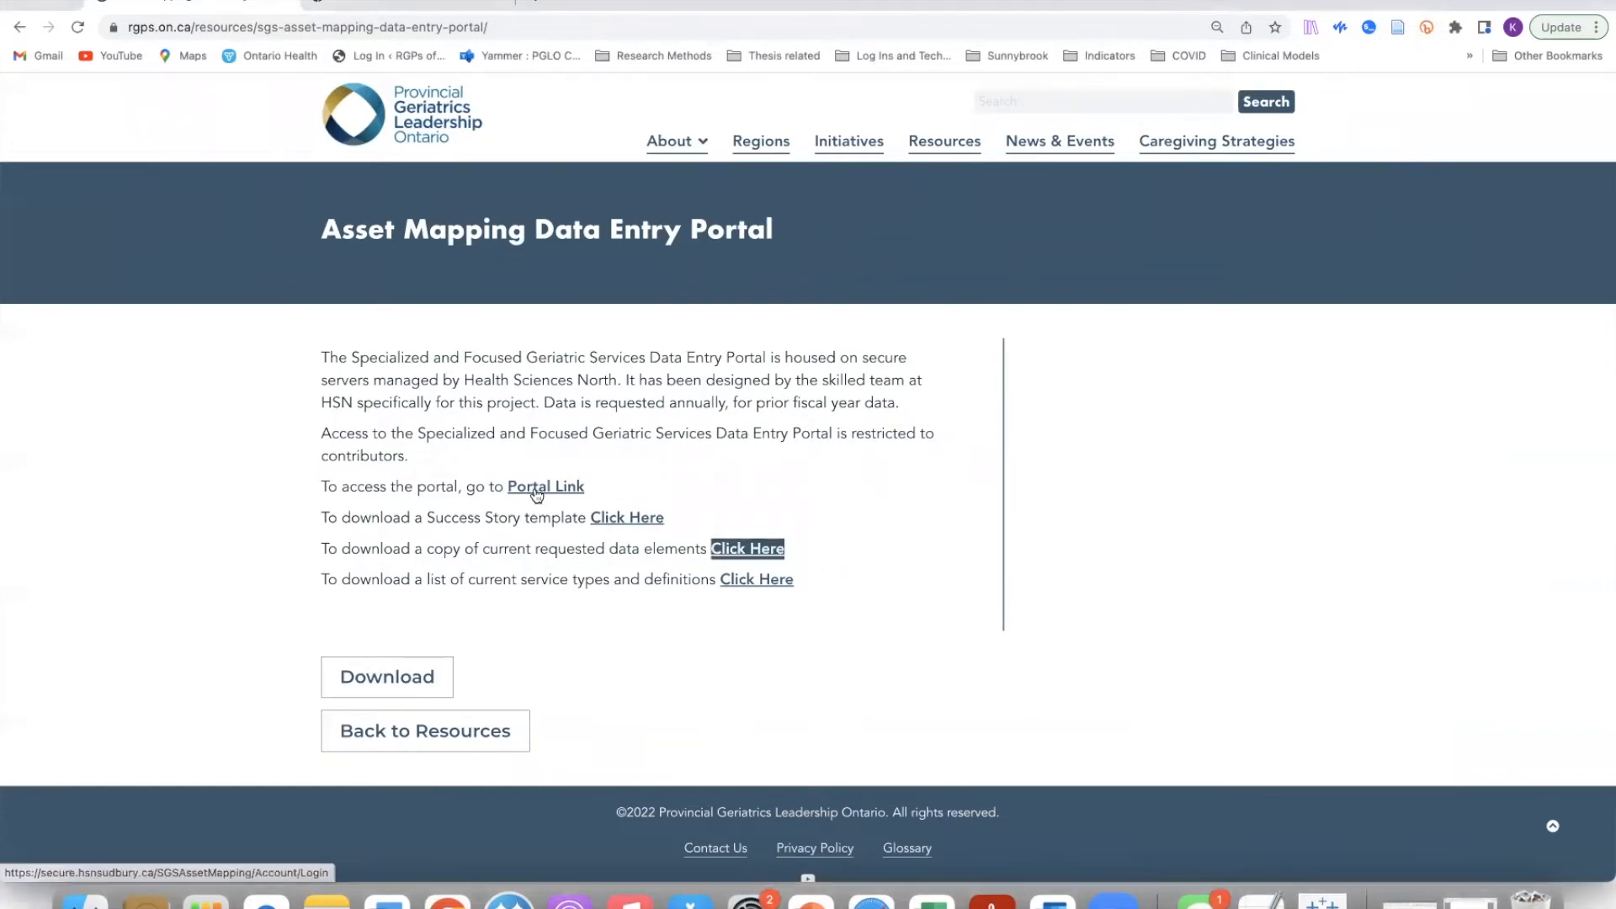
pyautogui.click(536, 490)
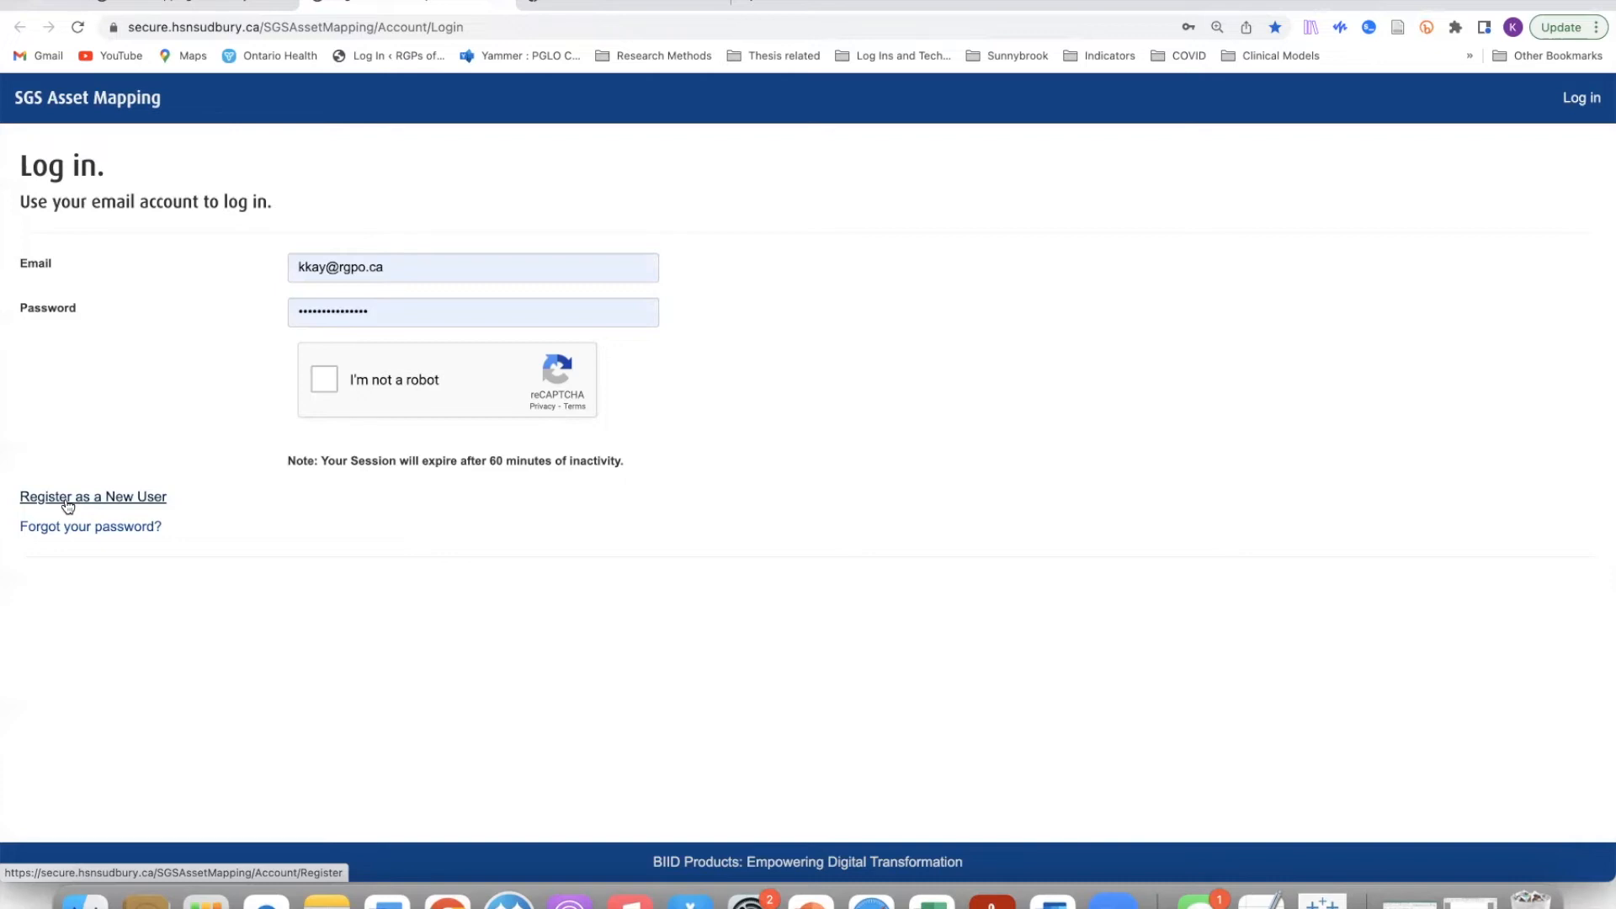
pyautogui.click(322, 382)
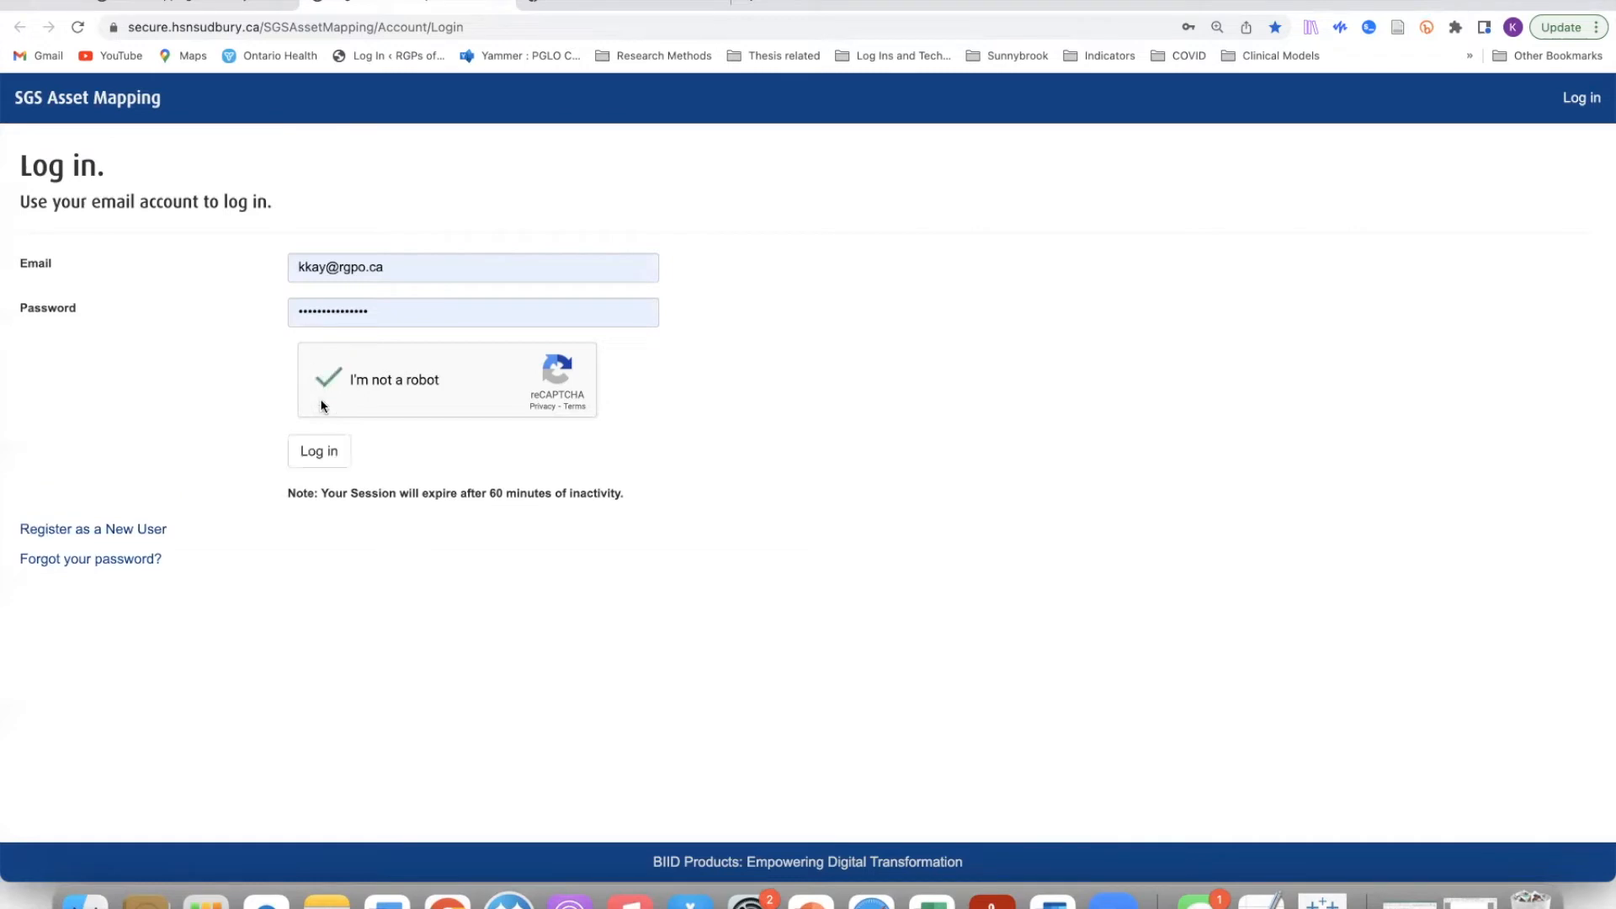
pyautogui.click(296, 461)
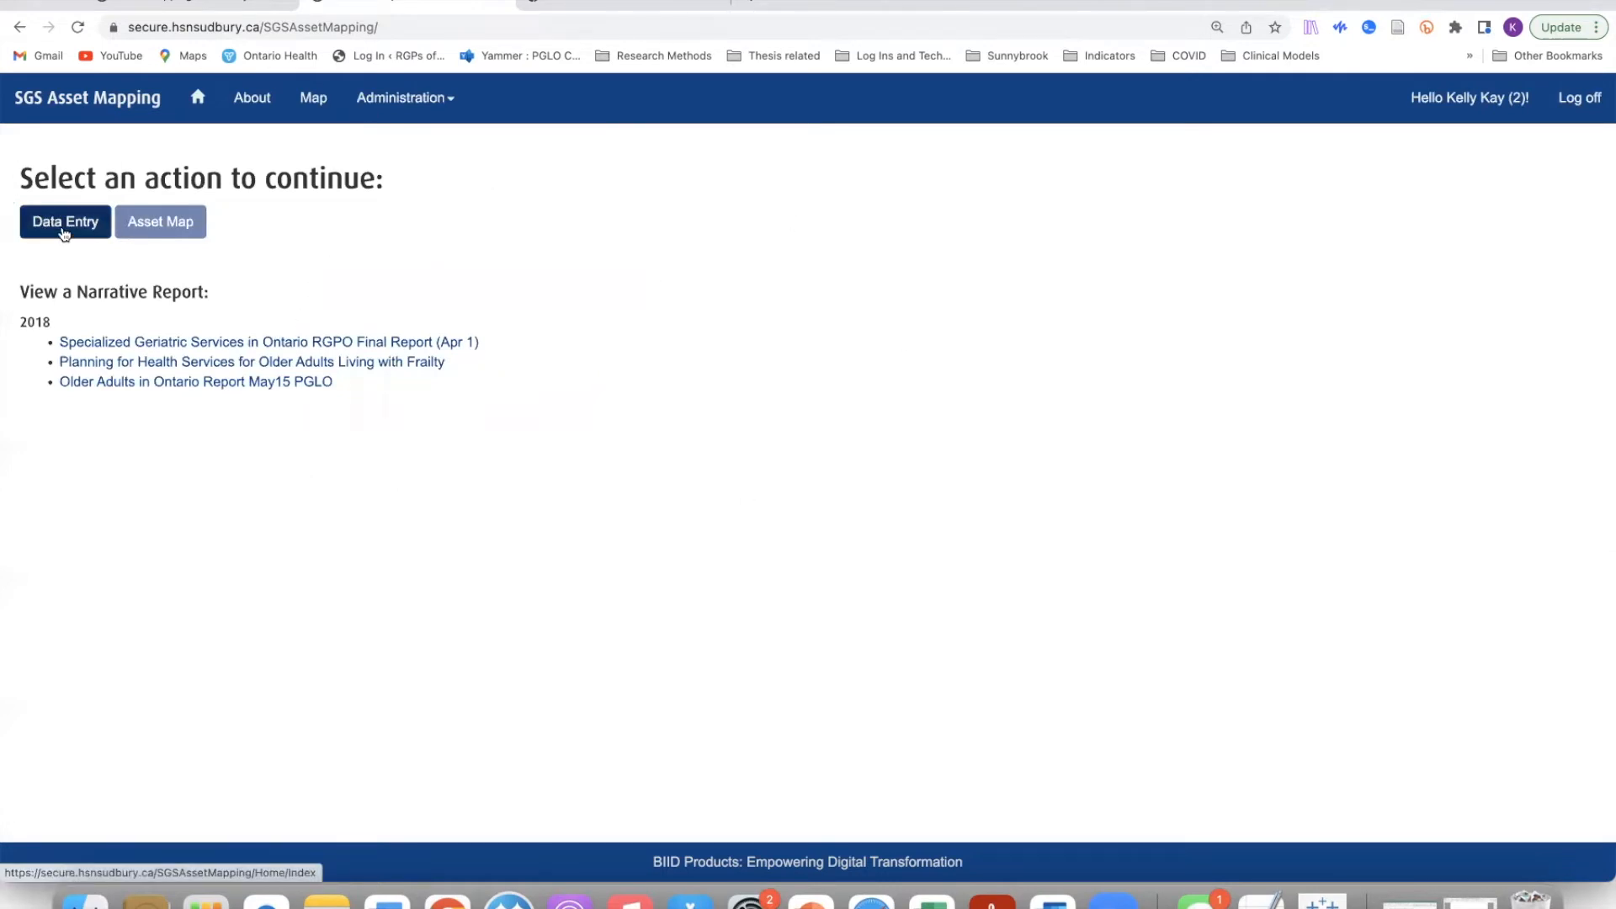
# Step: Open the Asset Map and plot Geriatric Psychiatry Outreach Teams for fiscal 2019-20
pyautogui.click(163, 227)
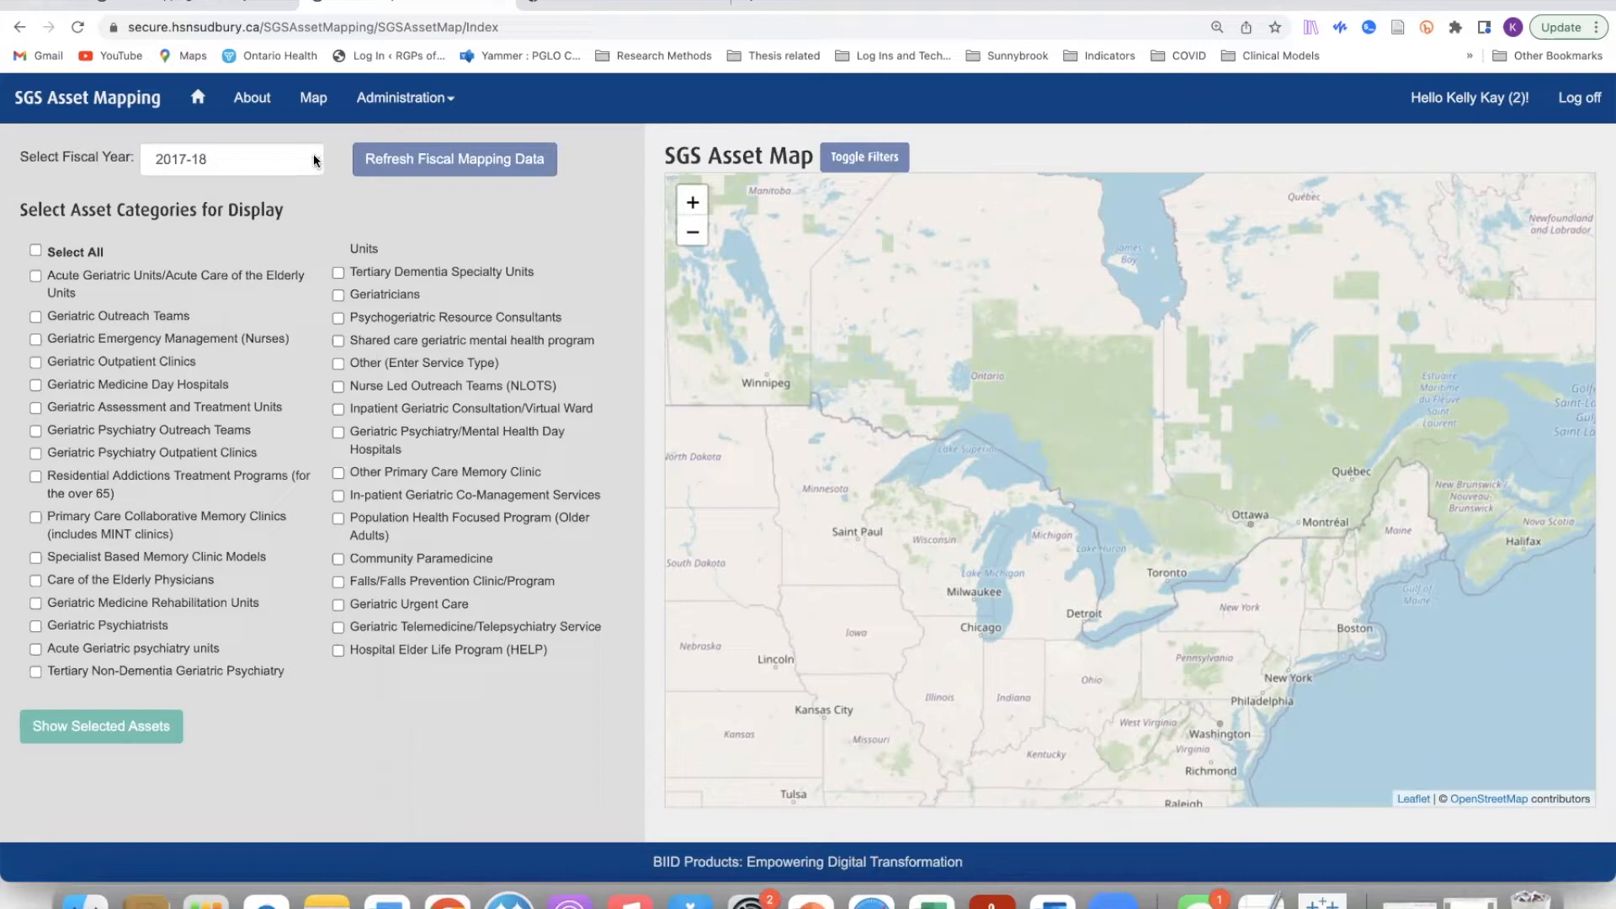
pyautogui.click(314, 160)
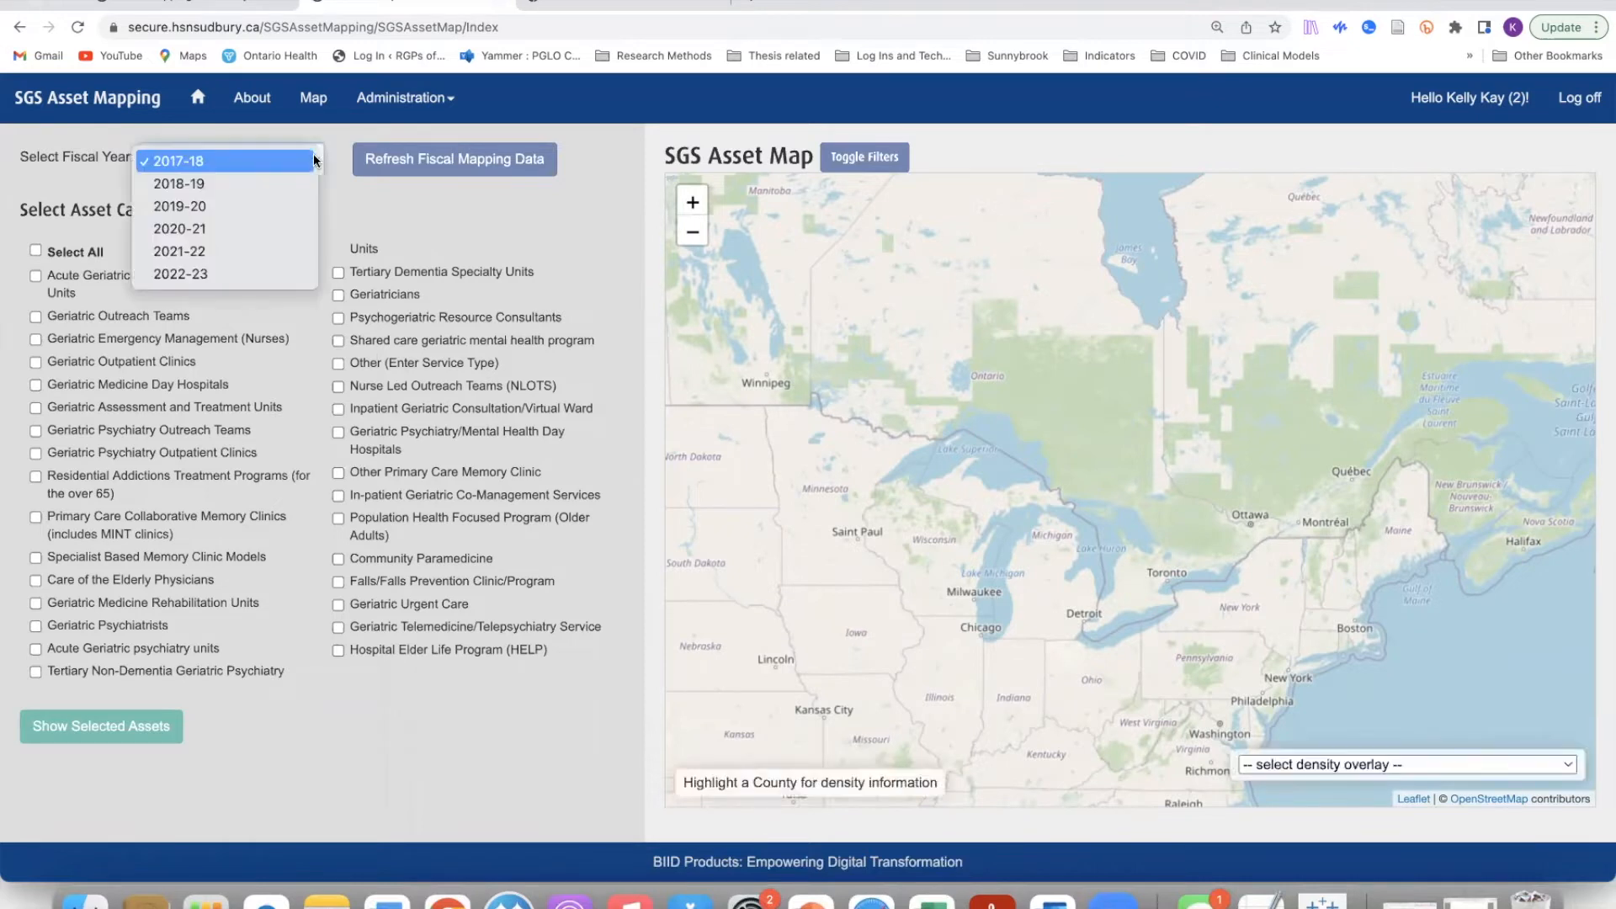
pyautogui.click(208, 218)
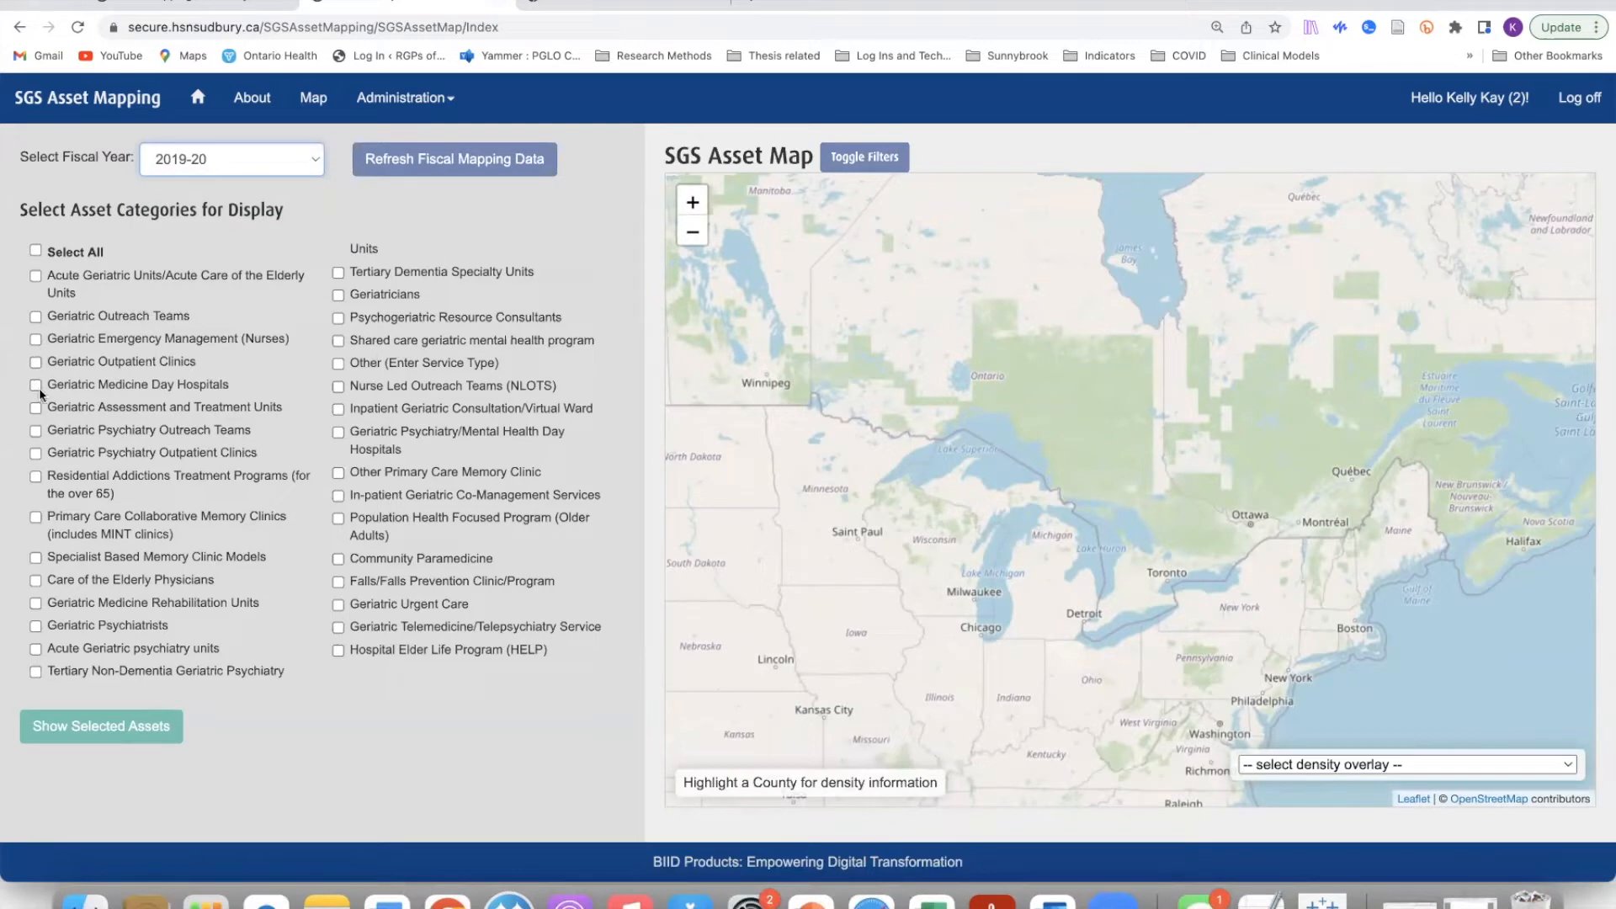
pyautogui.click(35, 431)
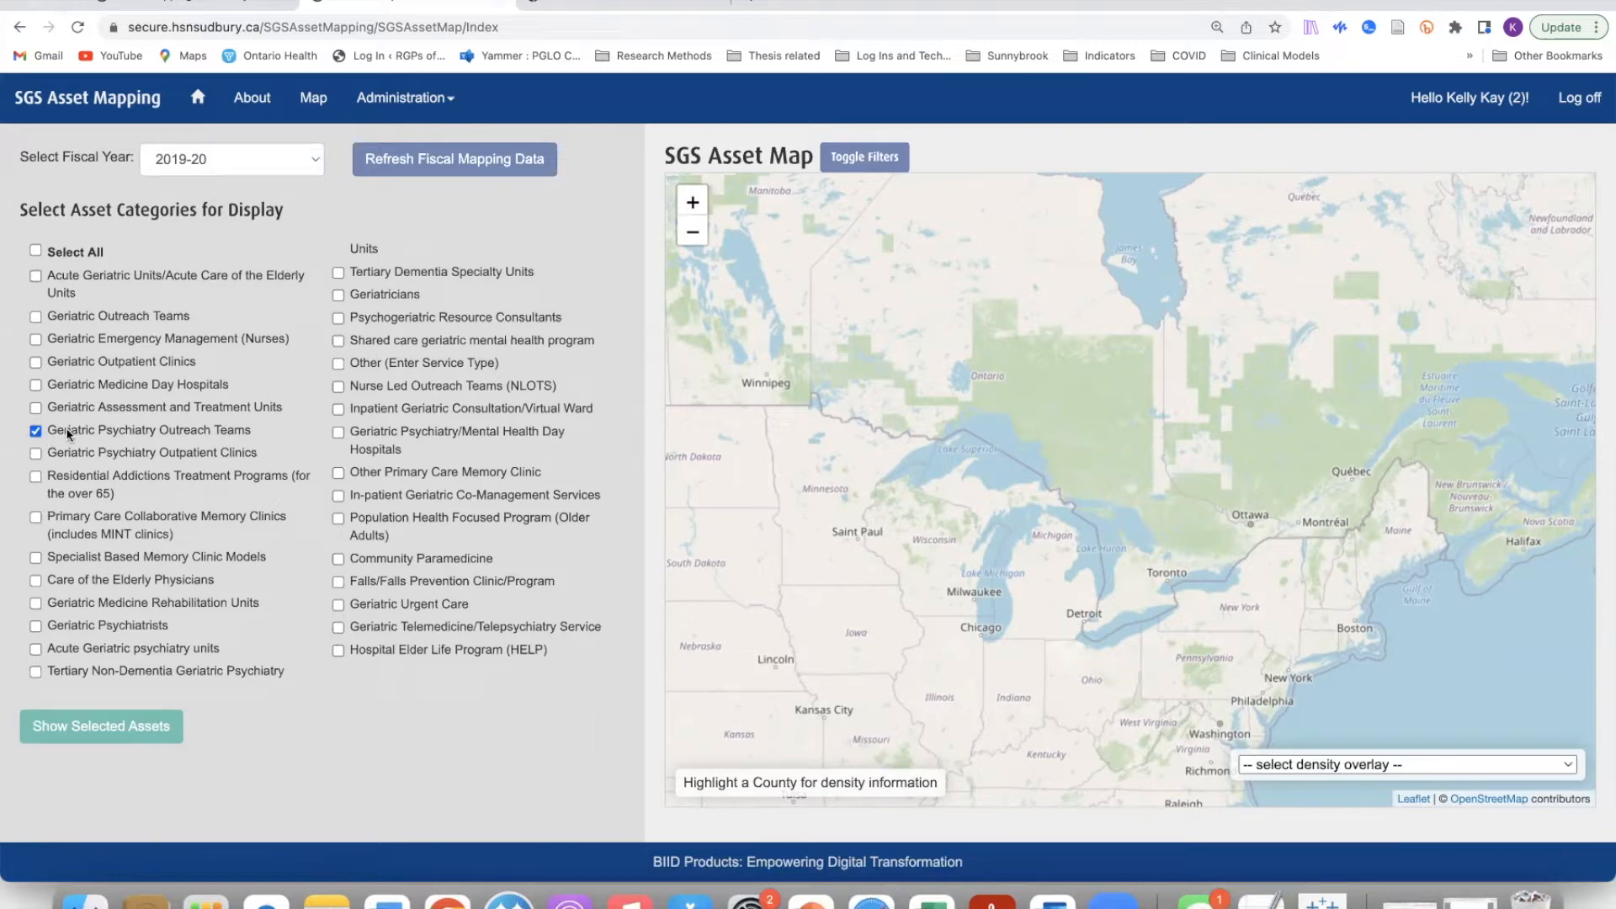
pyautogui.click(85, 738)
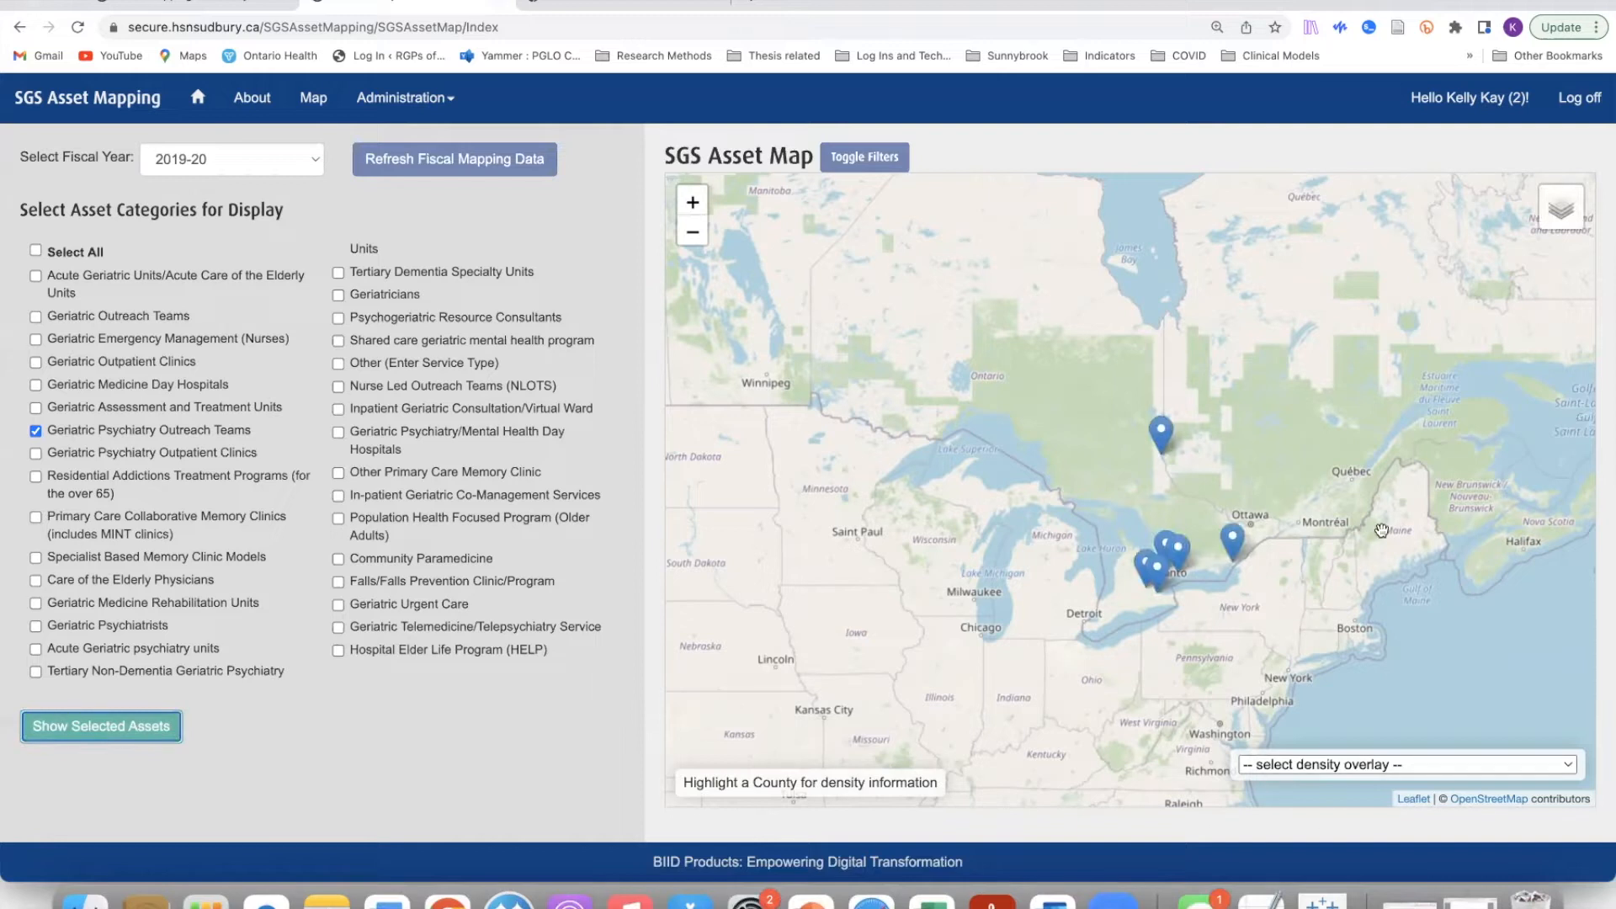
# Step: Inspect the northern Timiskaming CMHA CTB marker, then pan the map to southern Ontario
pyautogui.scroll(3, 1370, 521)
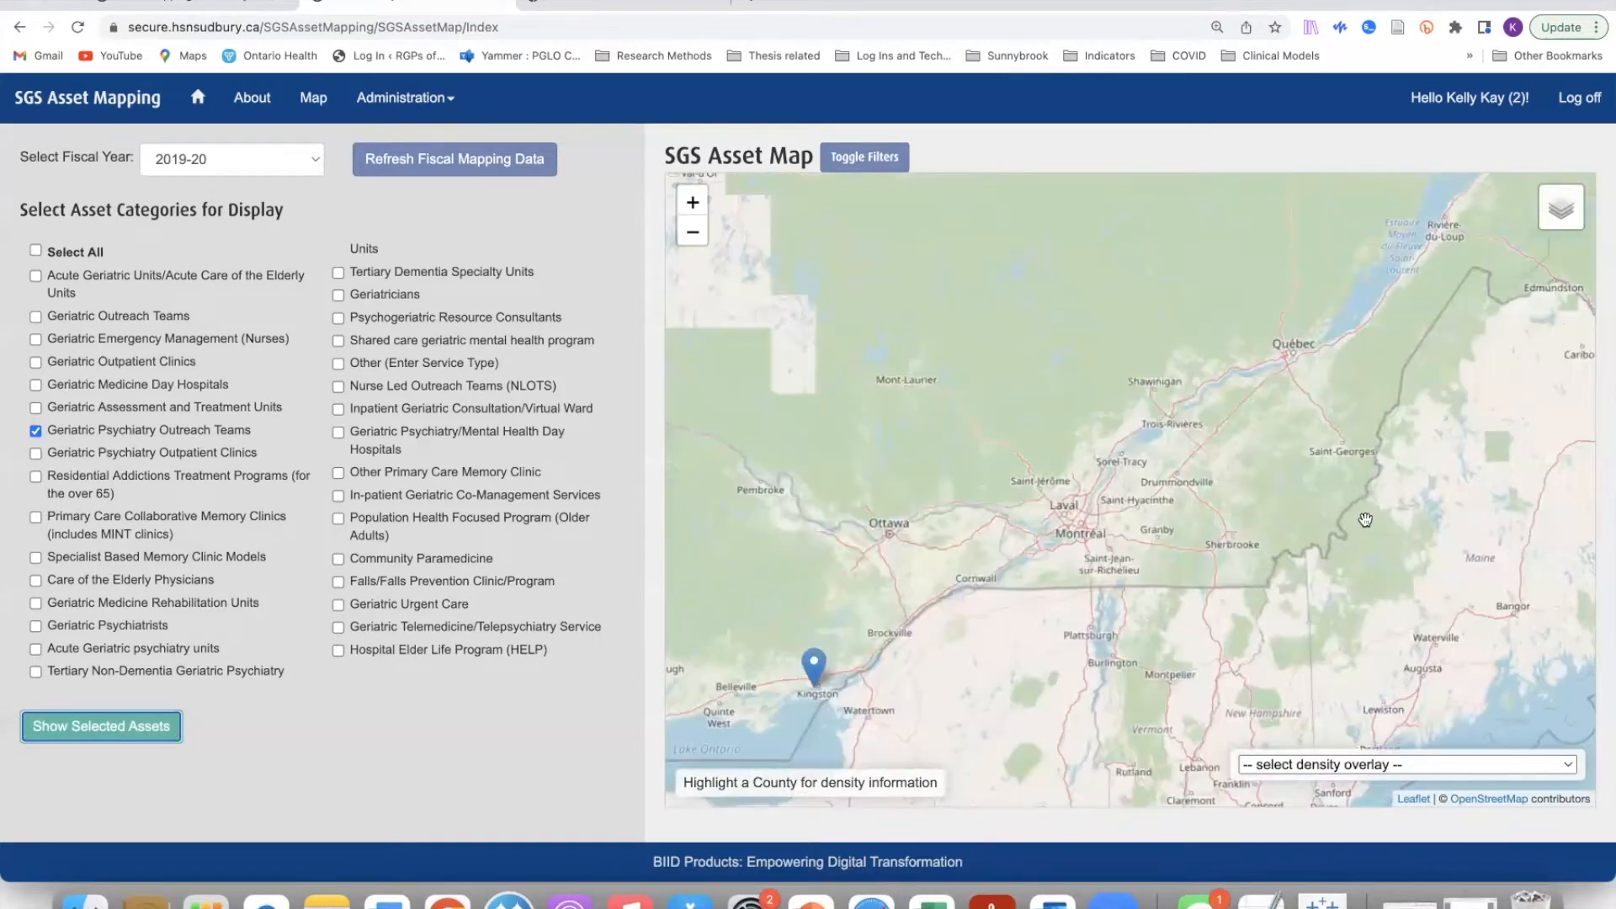
pyautogui.moveTo(1232, 487); pyautogui.dragTo(1267, 437)
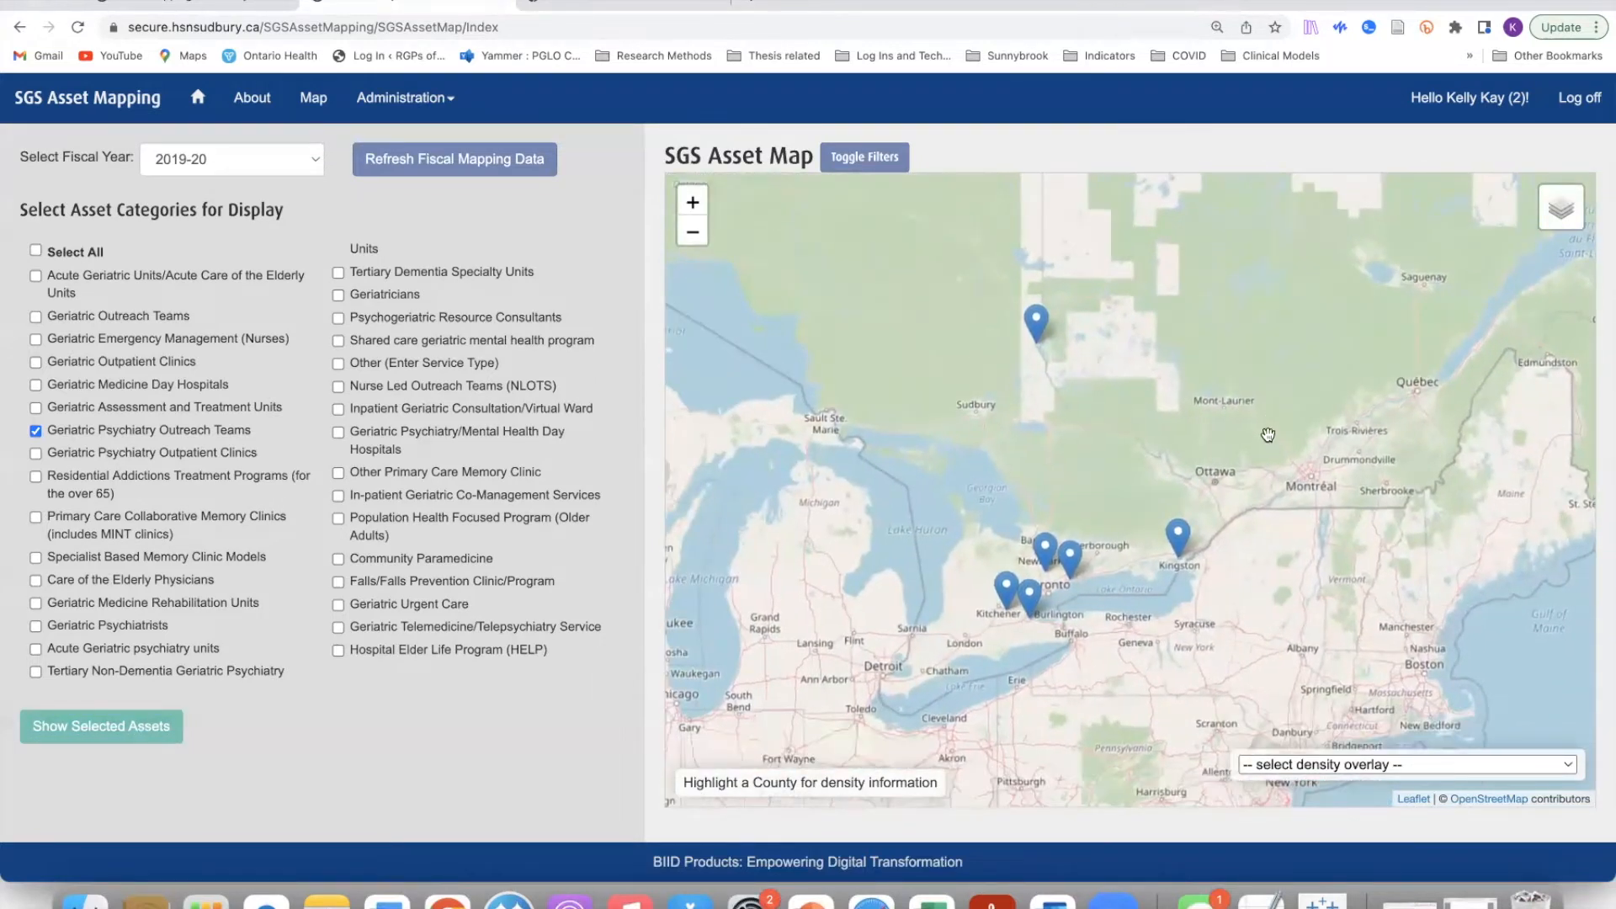
pyautogui.click(1037, 328)
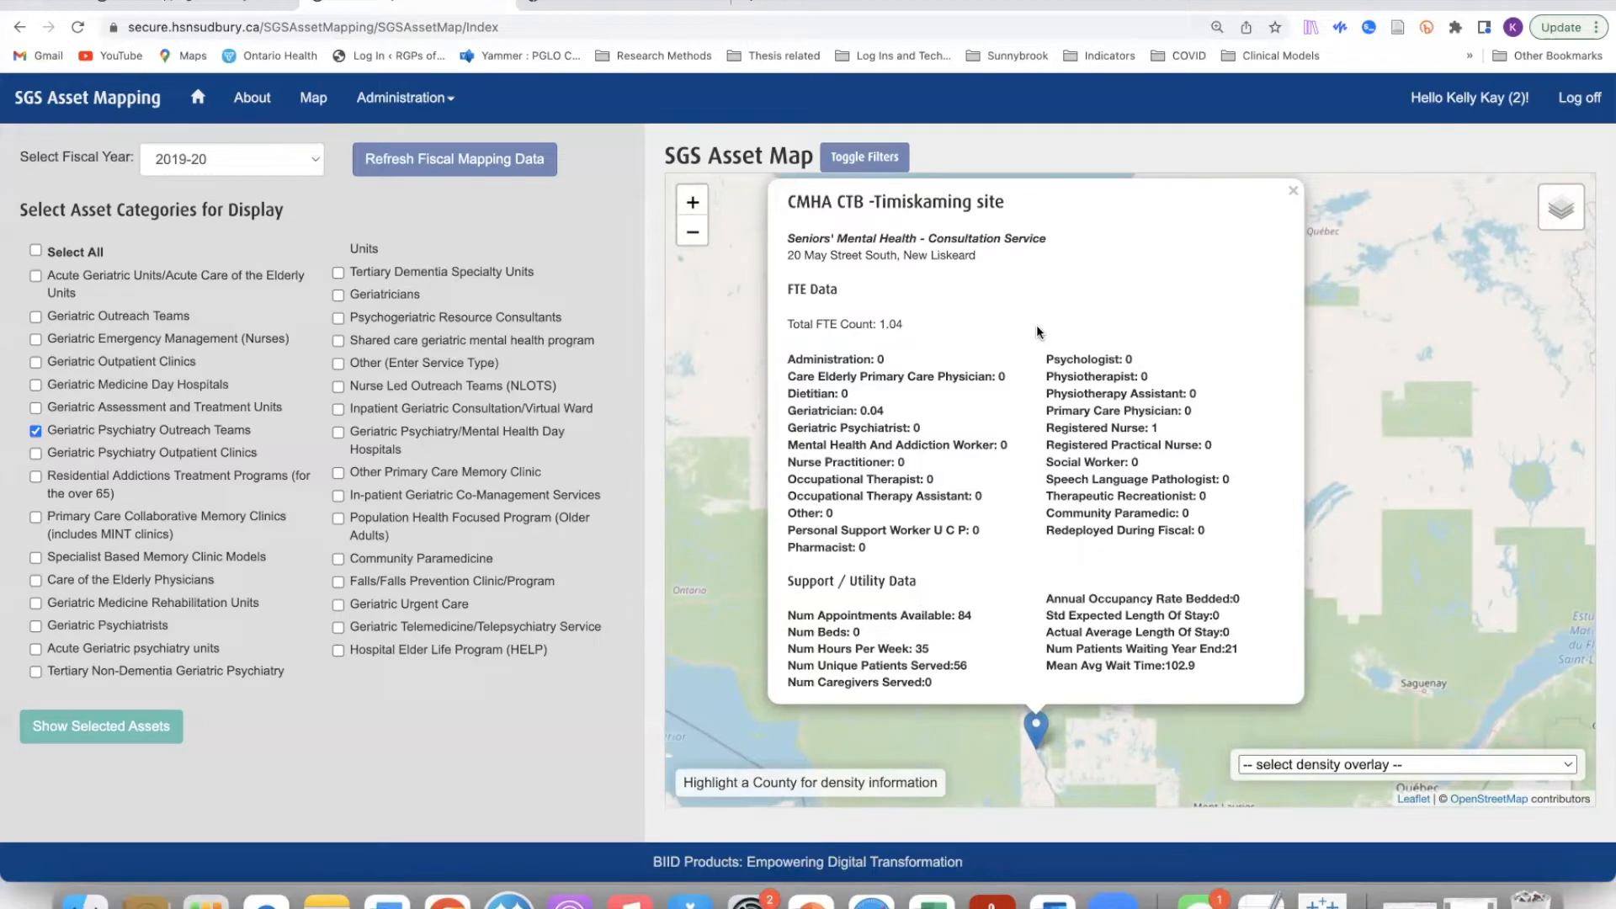
pyautogui.click(1294, 192)
pyautogui.moveTo(1376, 484); pyautogui.dragTo(1378, 164)
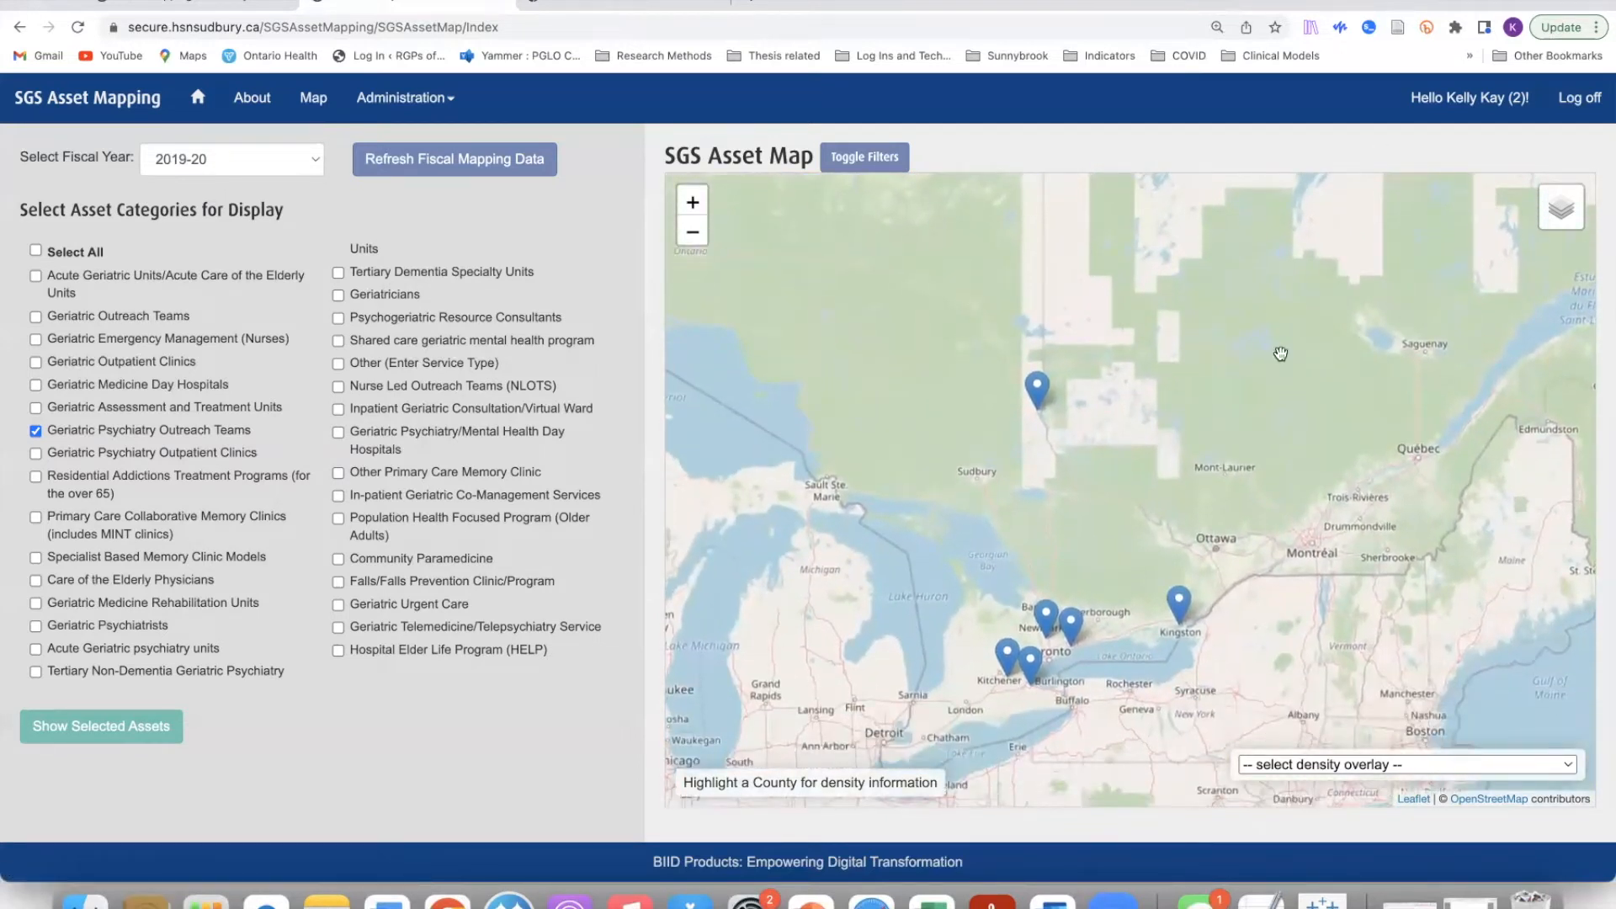
pyautogui.moveTo(1297, 502); pyautogui.dragTo(1296, 457)
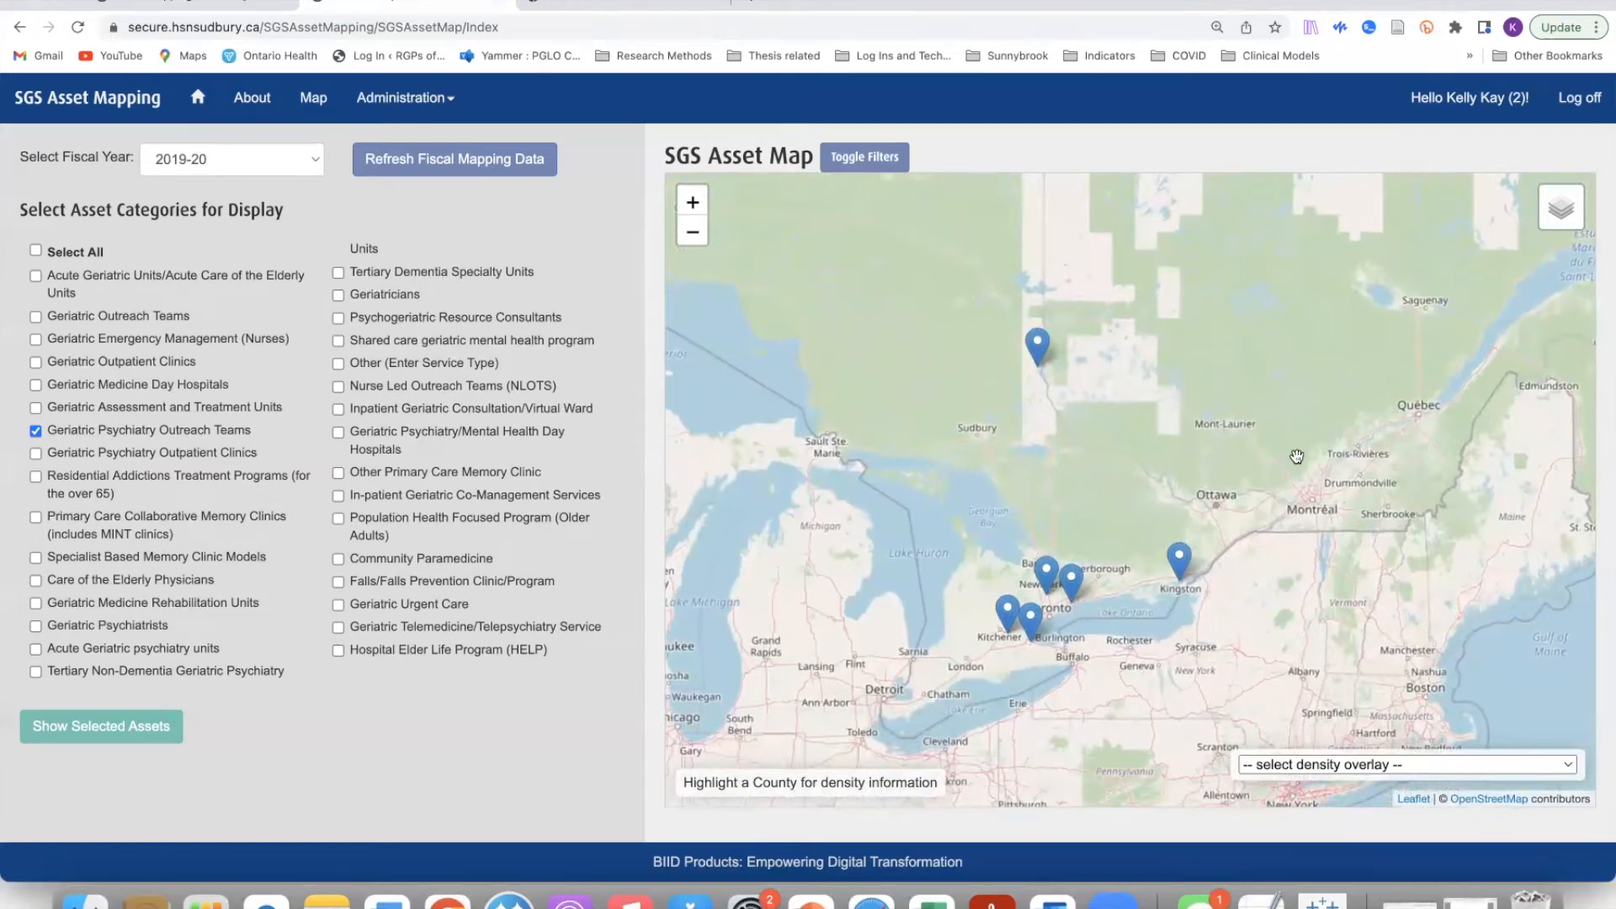
# Step: Draw county boundaries and shade counties by % of Population over 85
pyautogui.click(1569, 766)
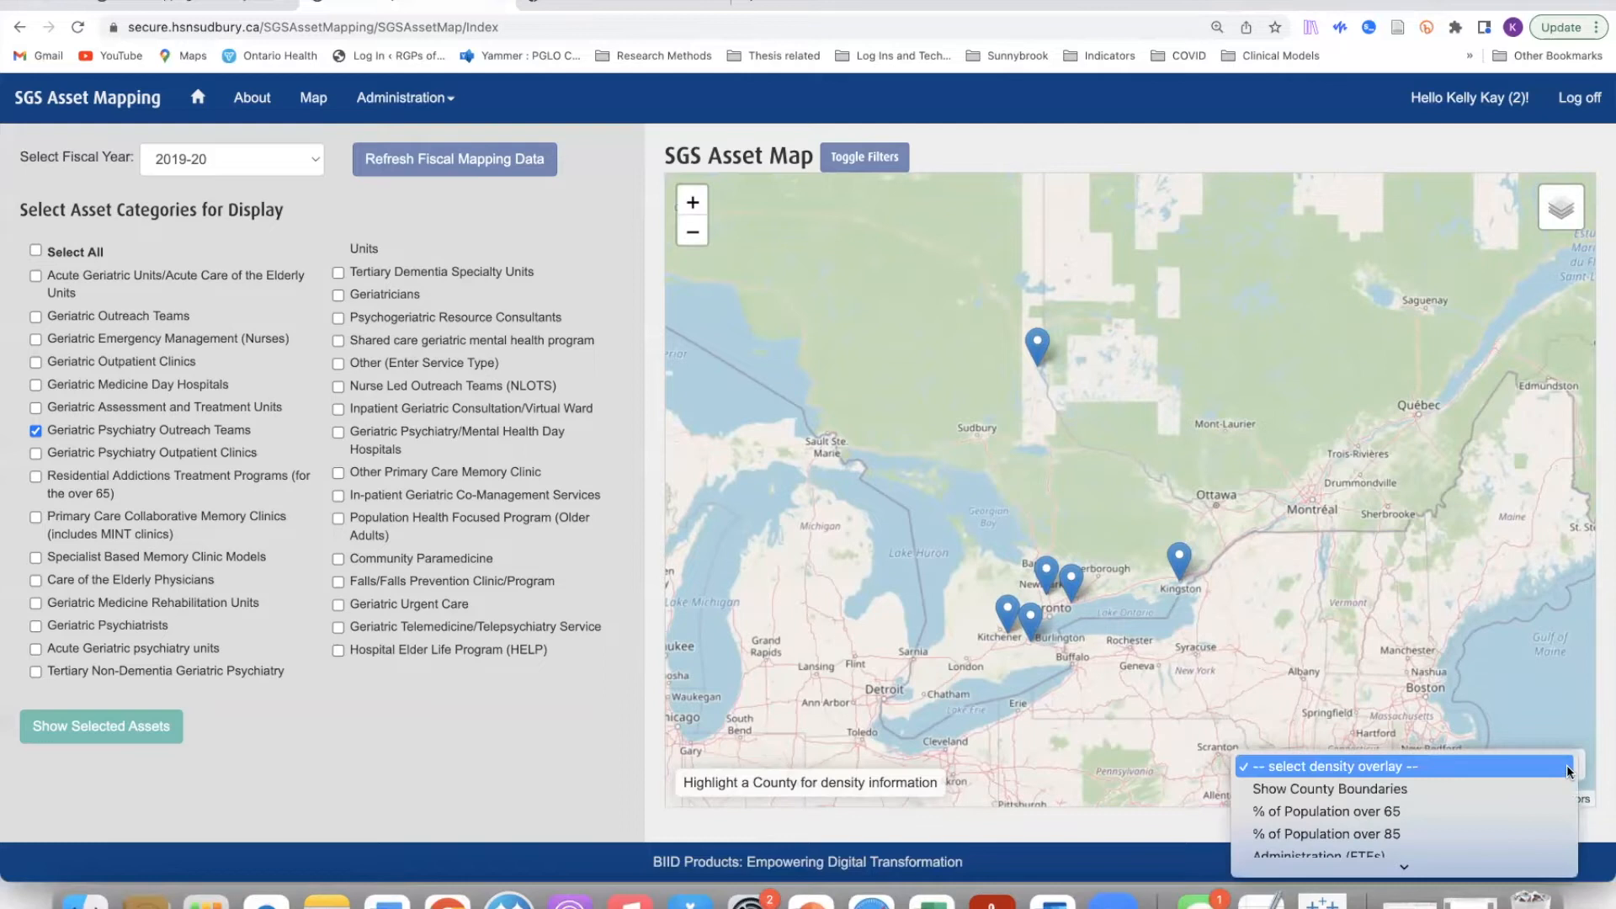
pyautogui.click(1517, 785)
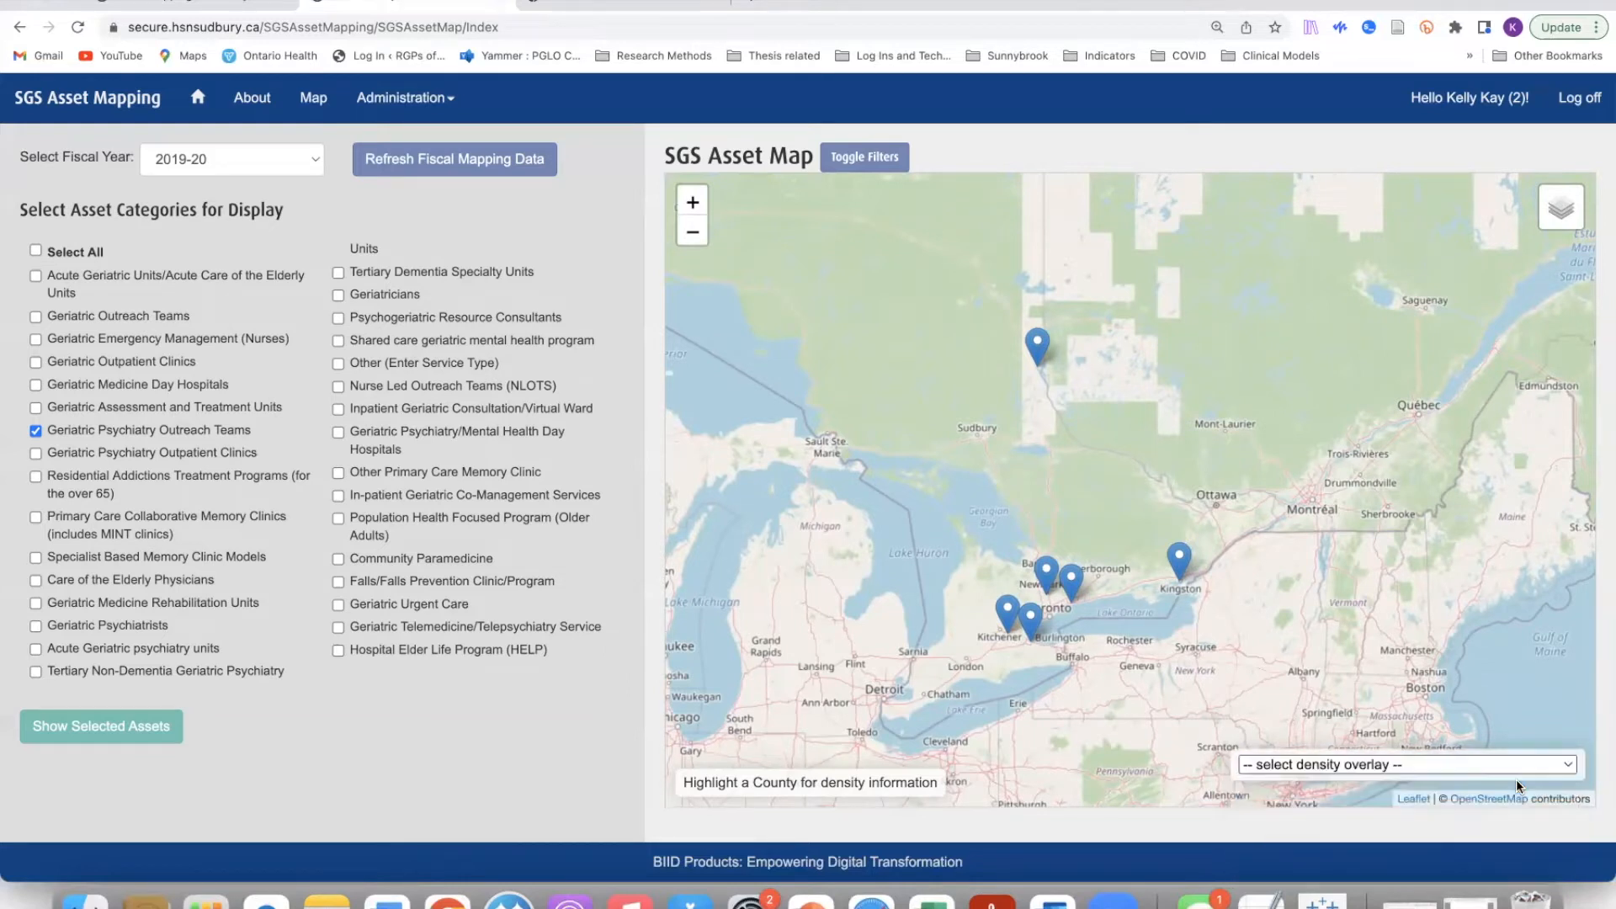
pyautogui.click(1567, 766)
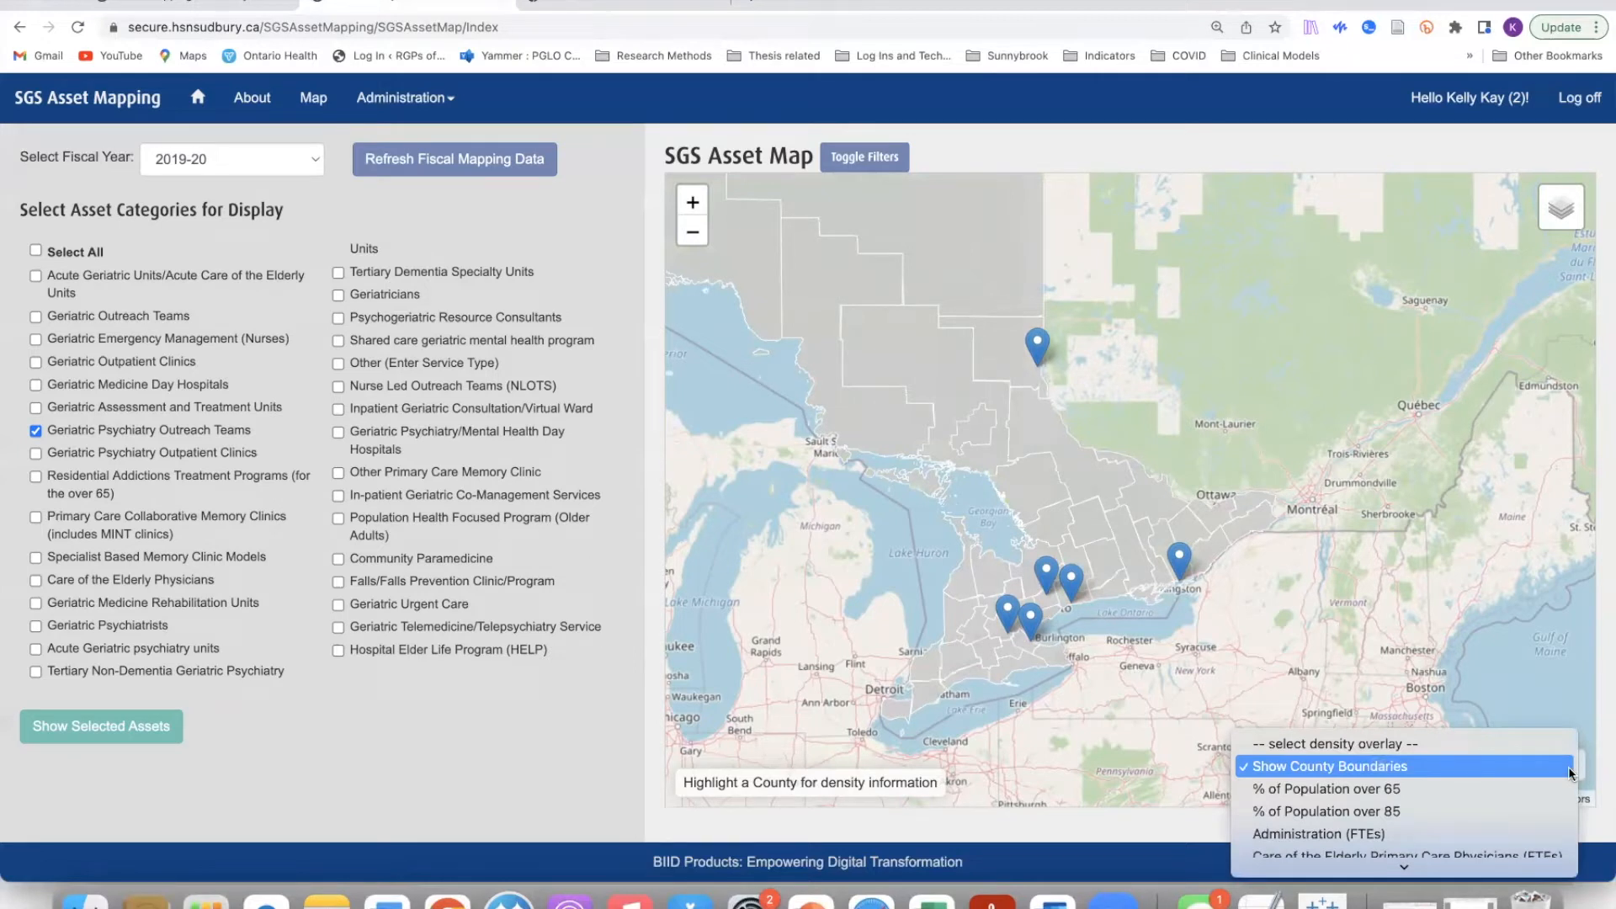
pyautogui.click(1517, 804)
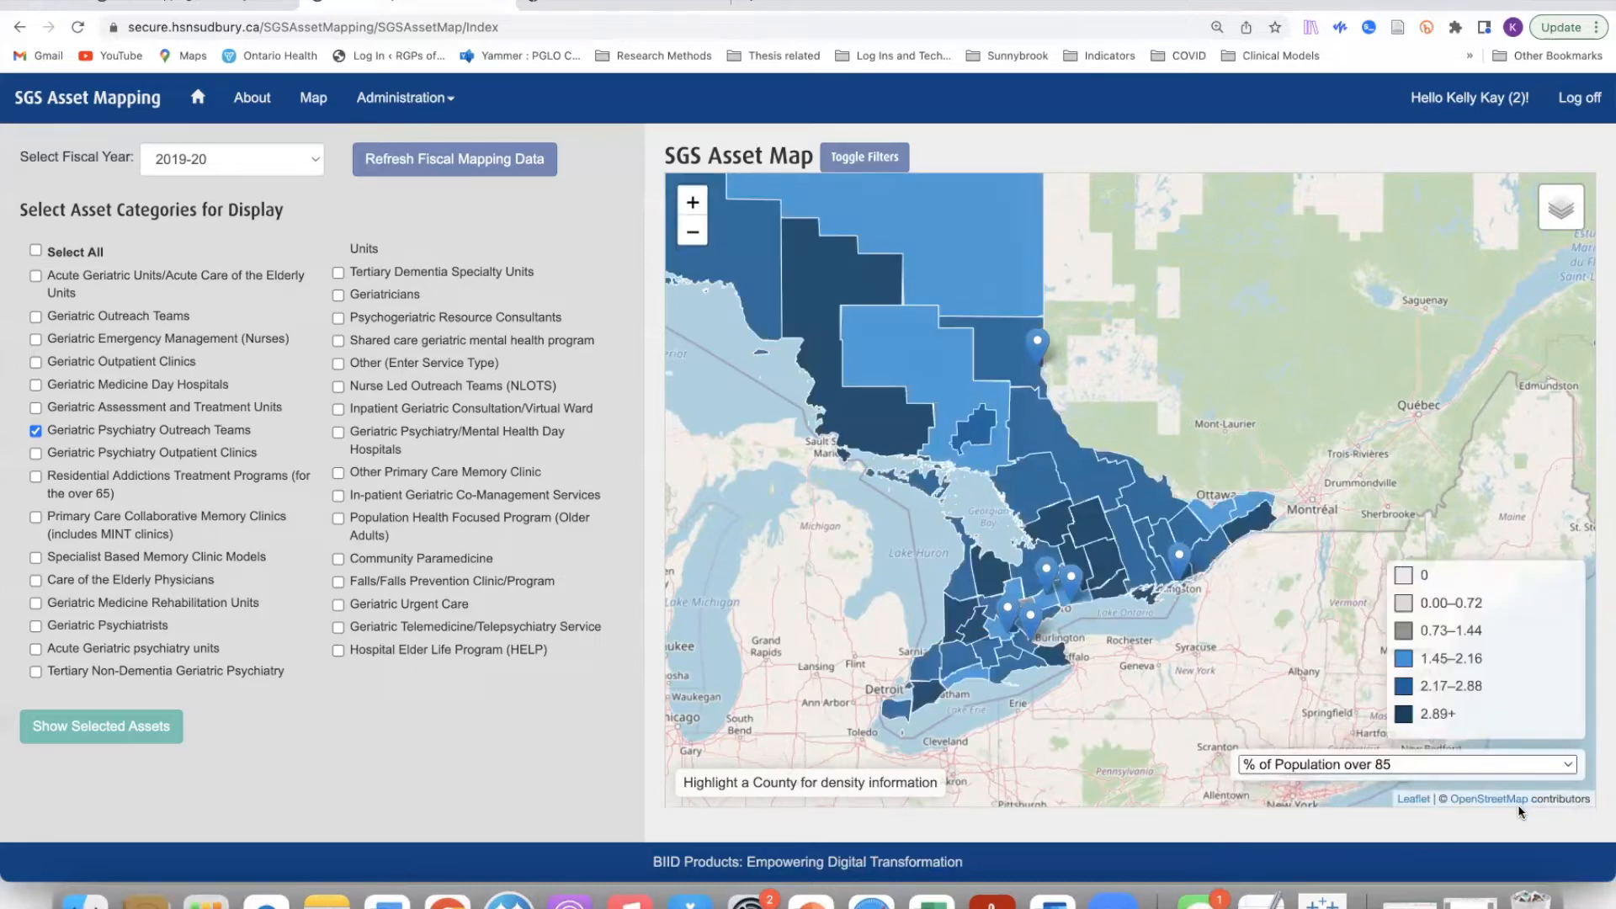
# Step: Go to Data Entry and choose Test Facility 1 as the facility
pyautogui.click(196, 99)
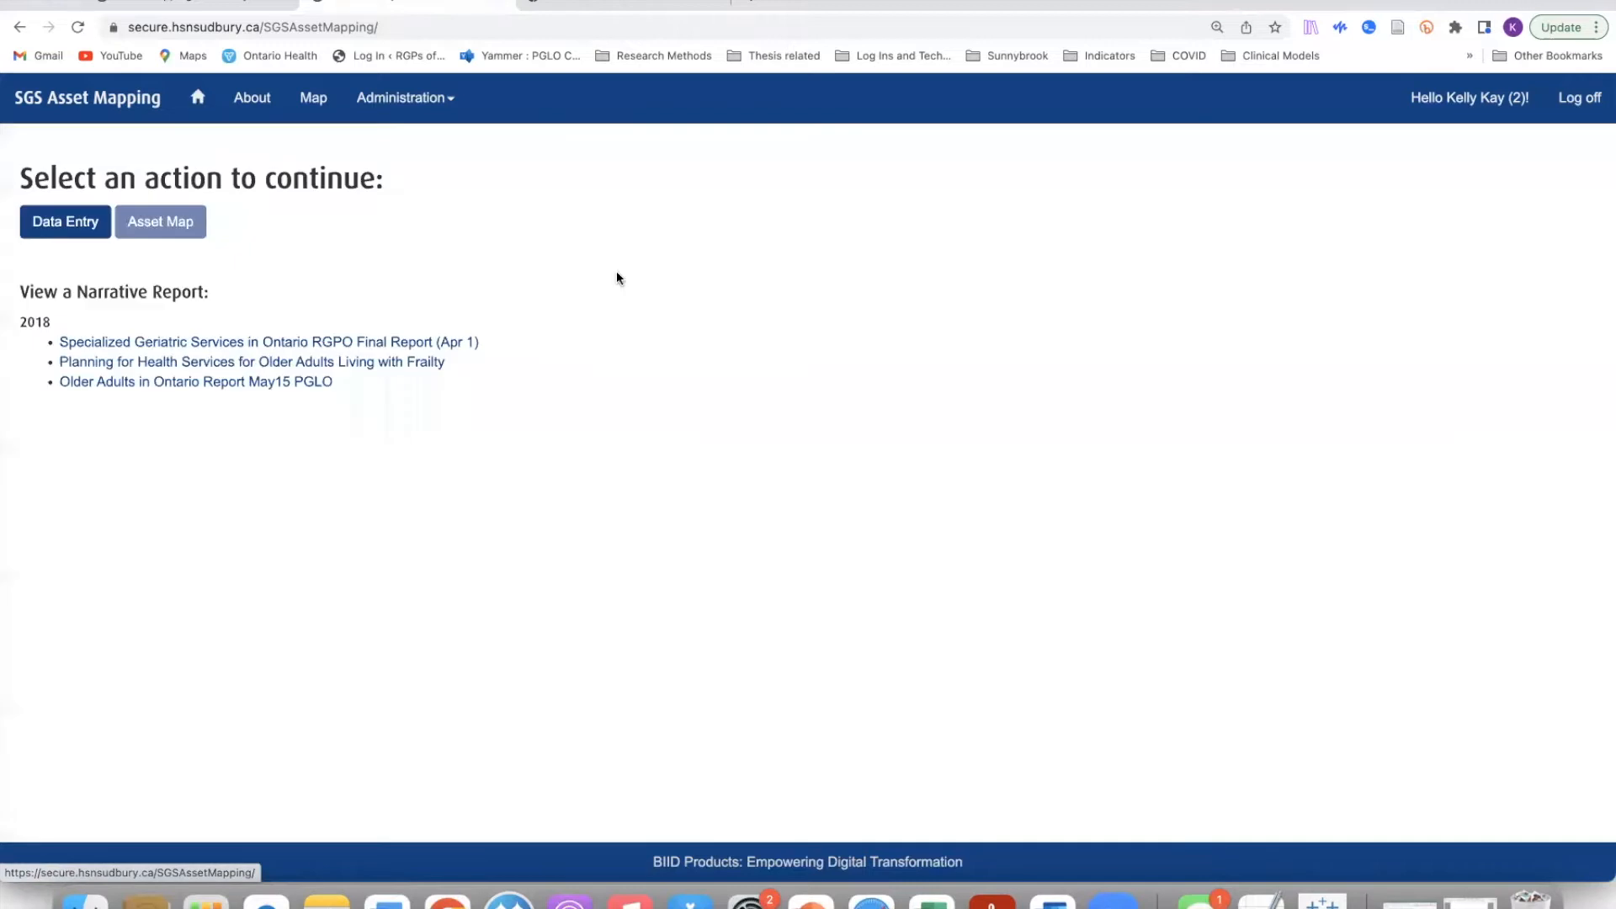
pyautogui.click(69, 232)
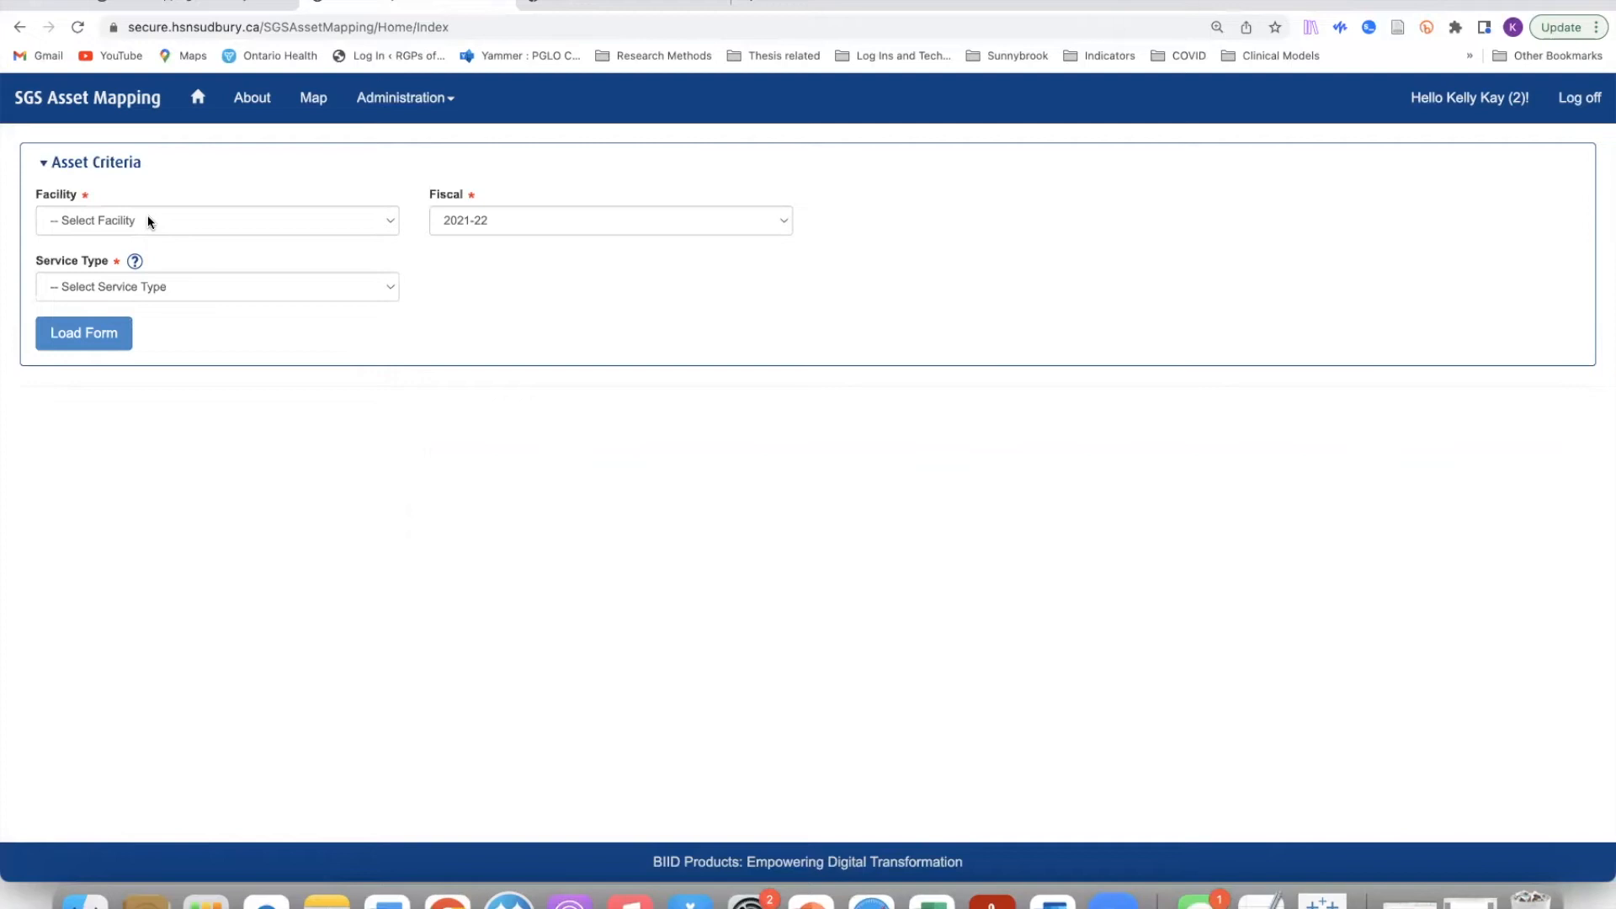
pyautogui.click(391, 222)
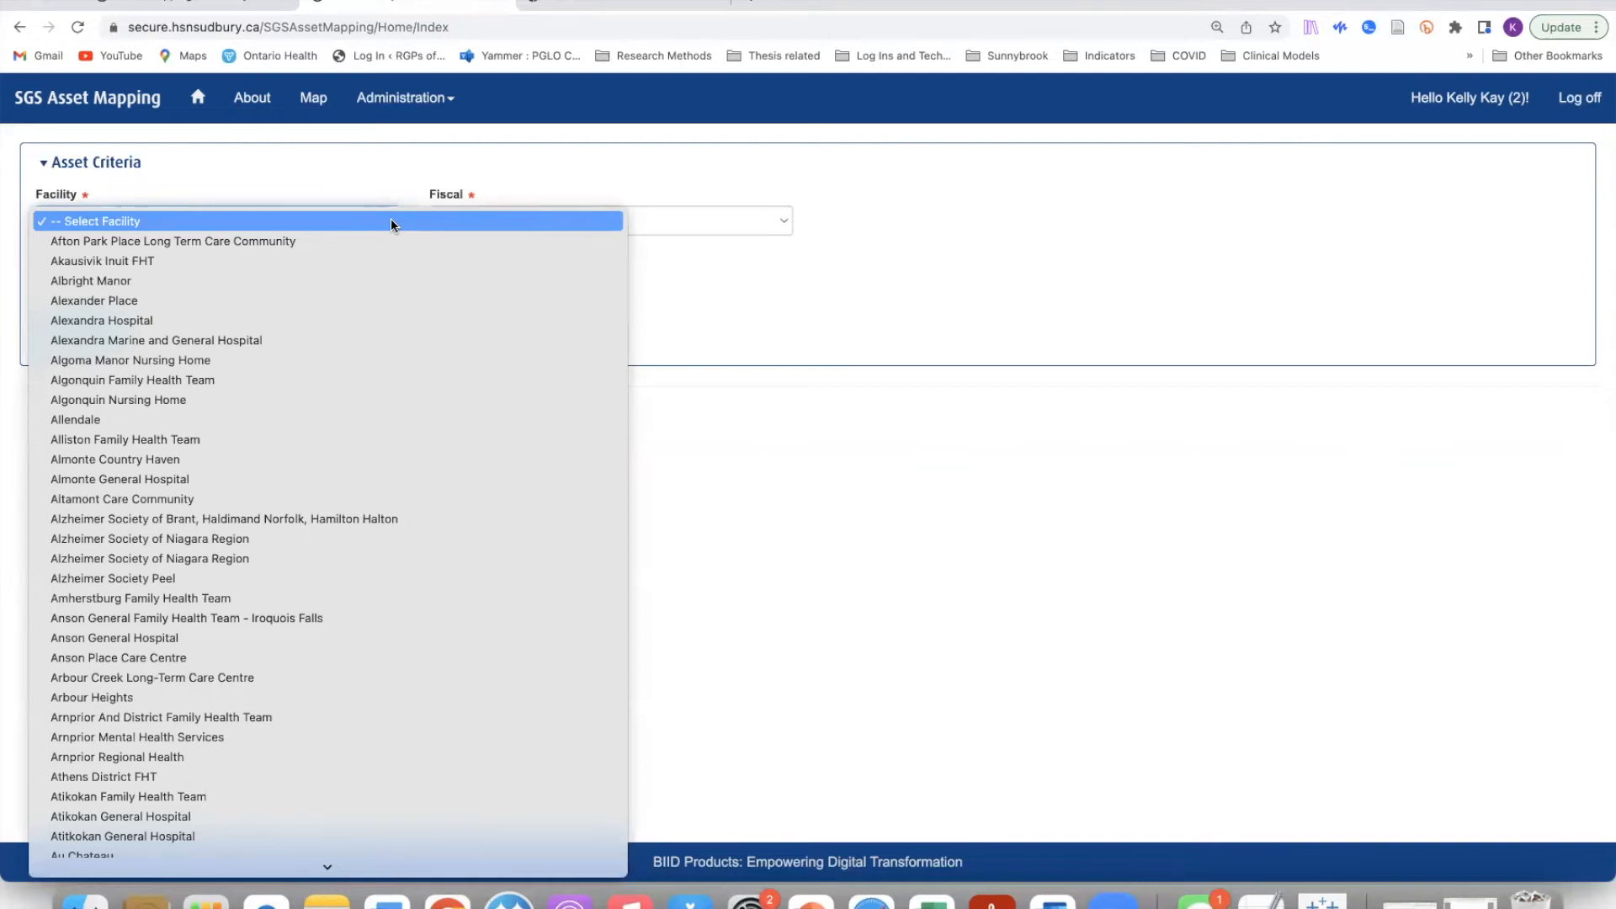
pyautogui.click(338, 220)
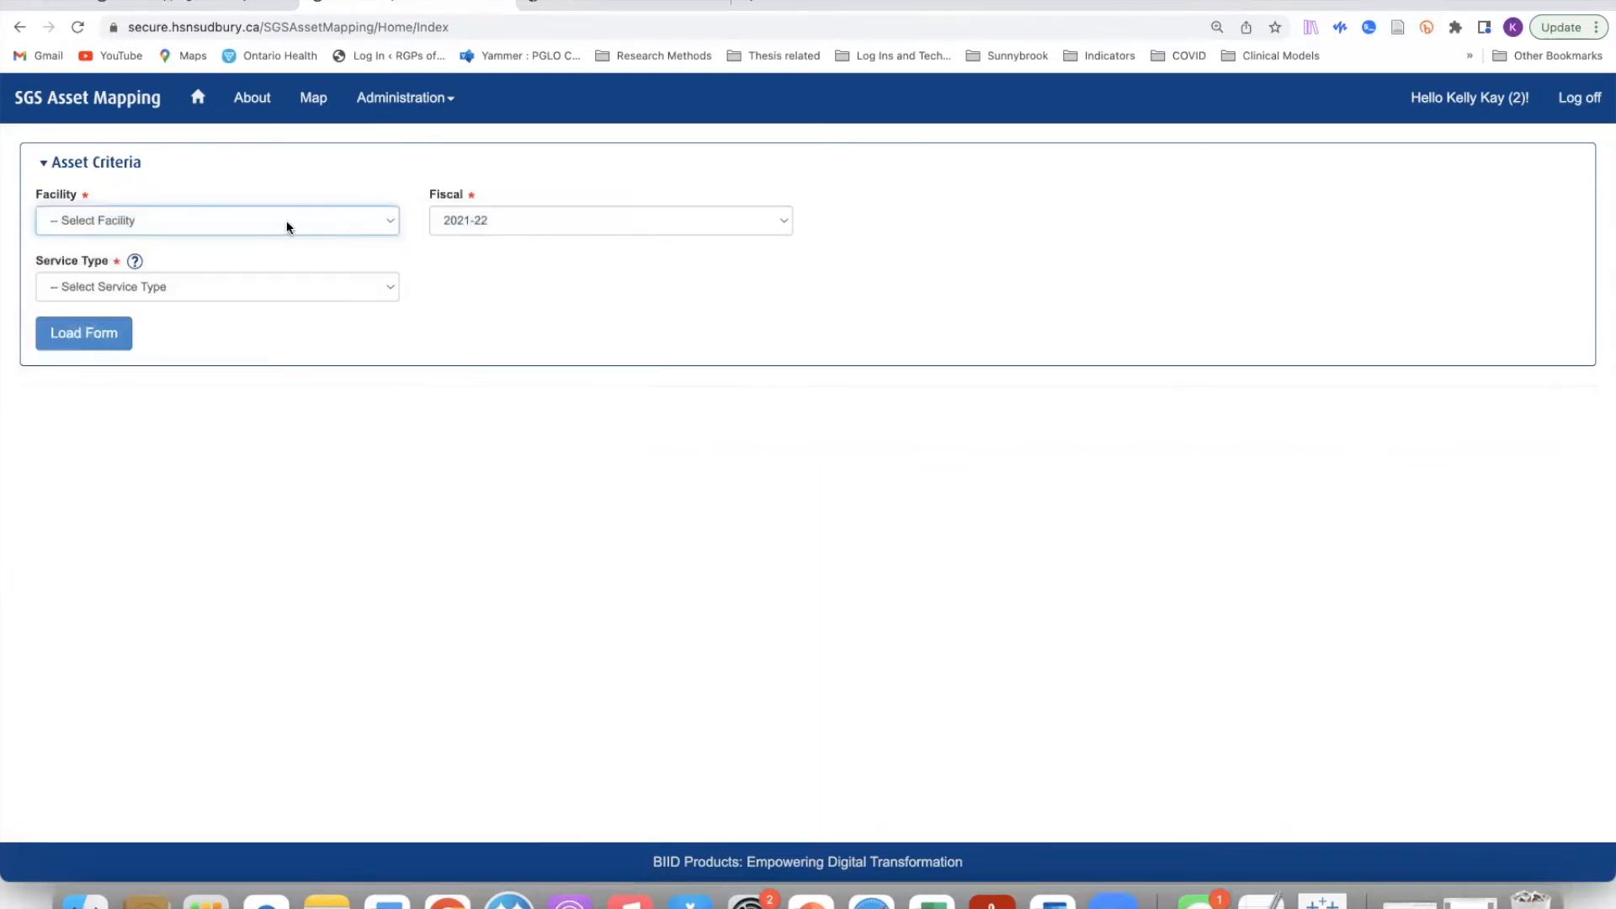
pyautogui.click(288, 224)
pyautogui.write('test')
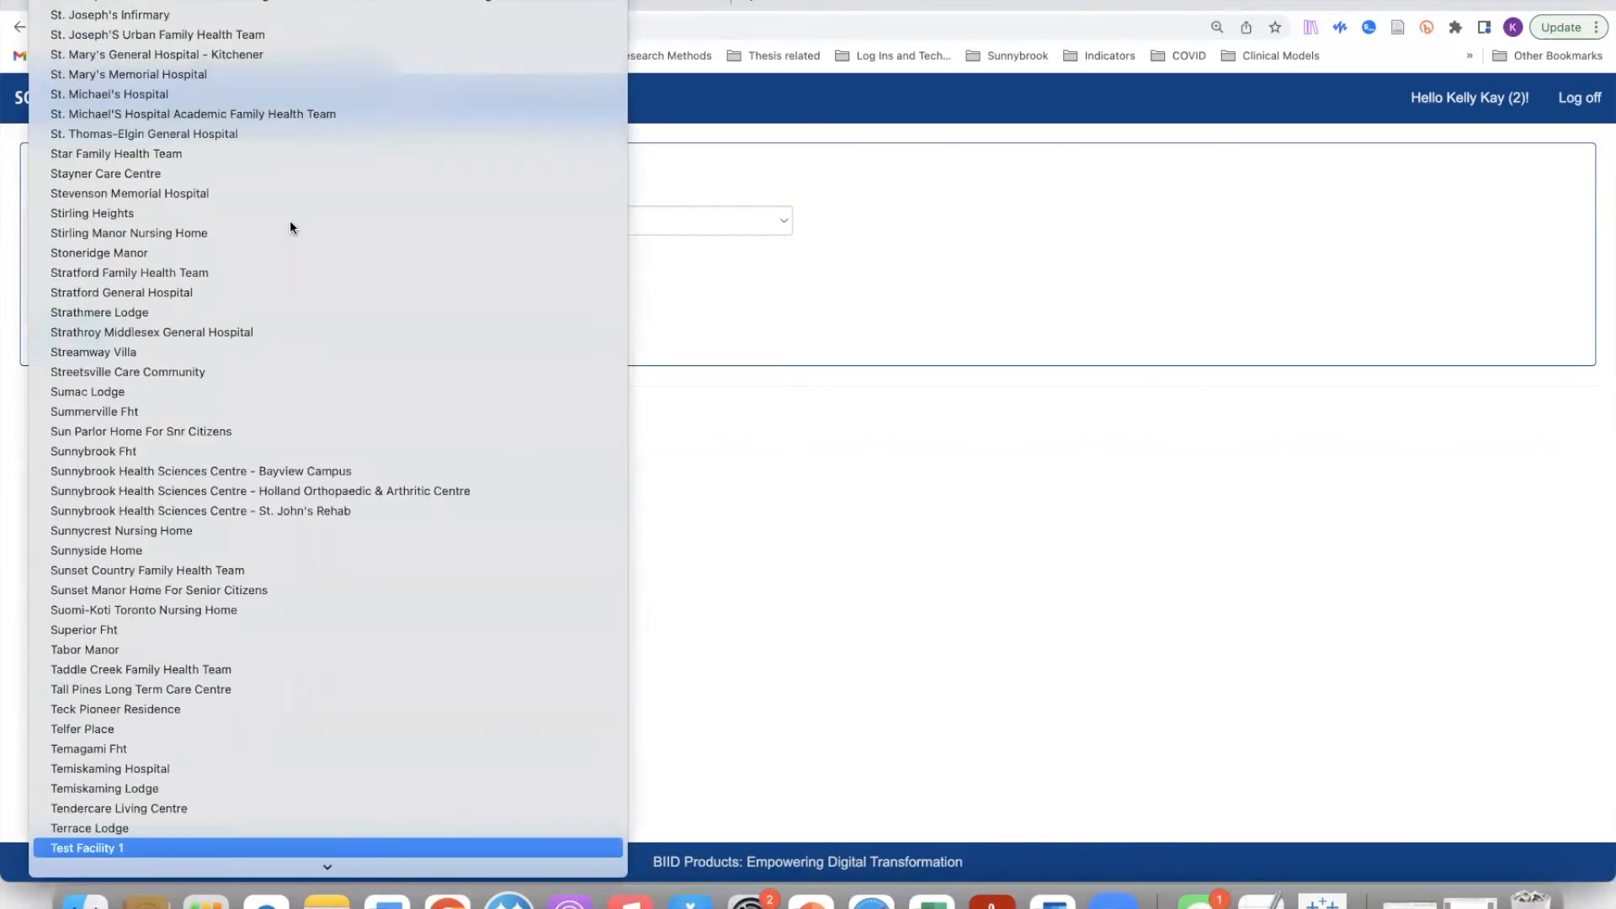
pyautogui.press('Return')
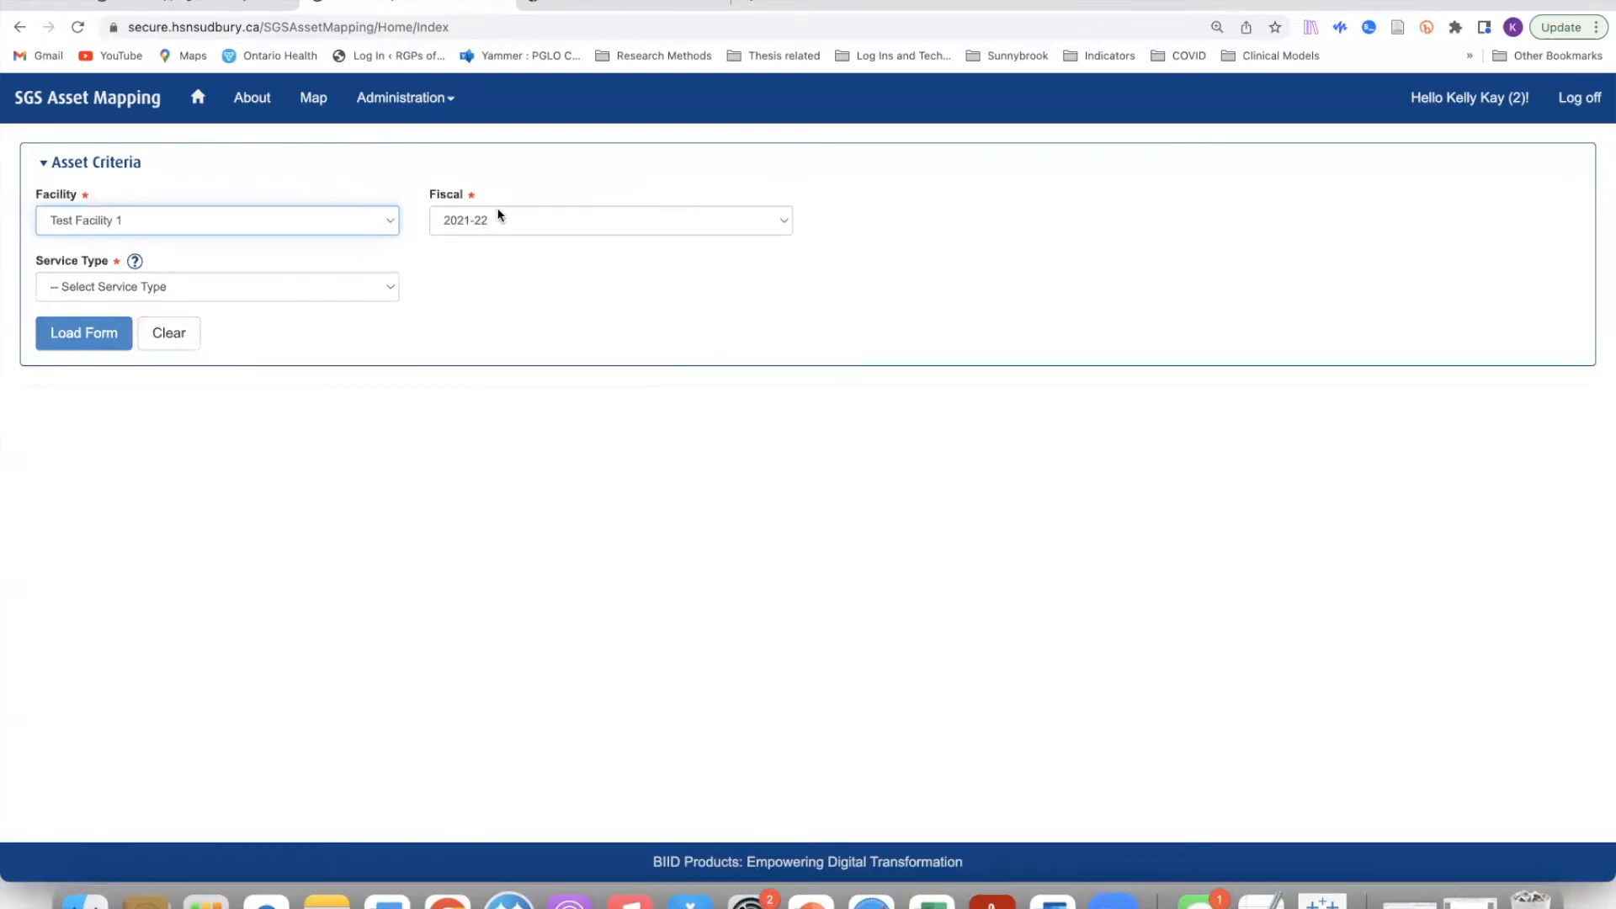
# Step: Set the fiscal year to 2020-21 and bring up the SGS Type Definitions
pyautogui.click(787, 221)
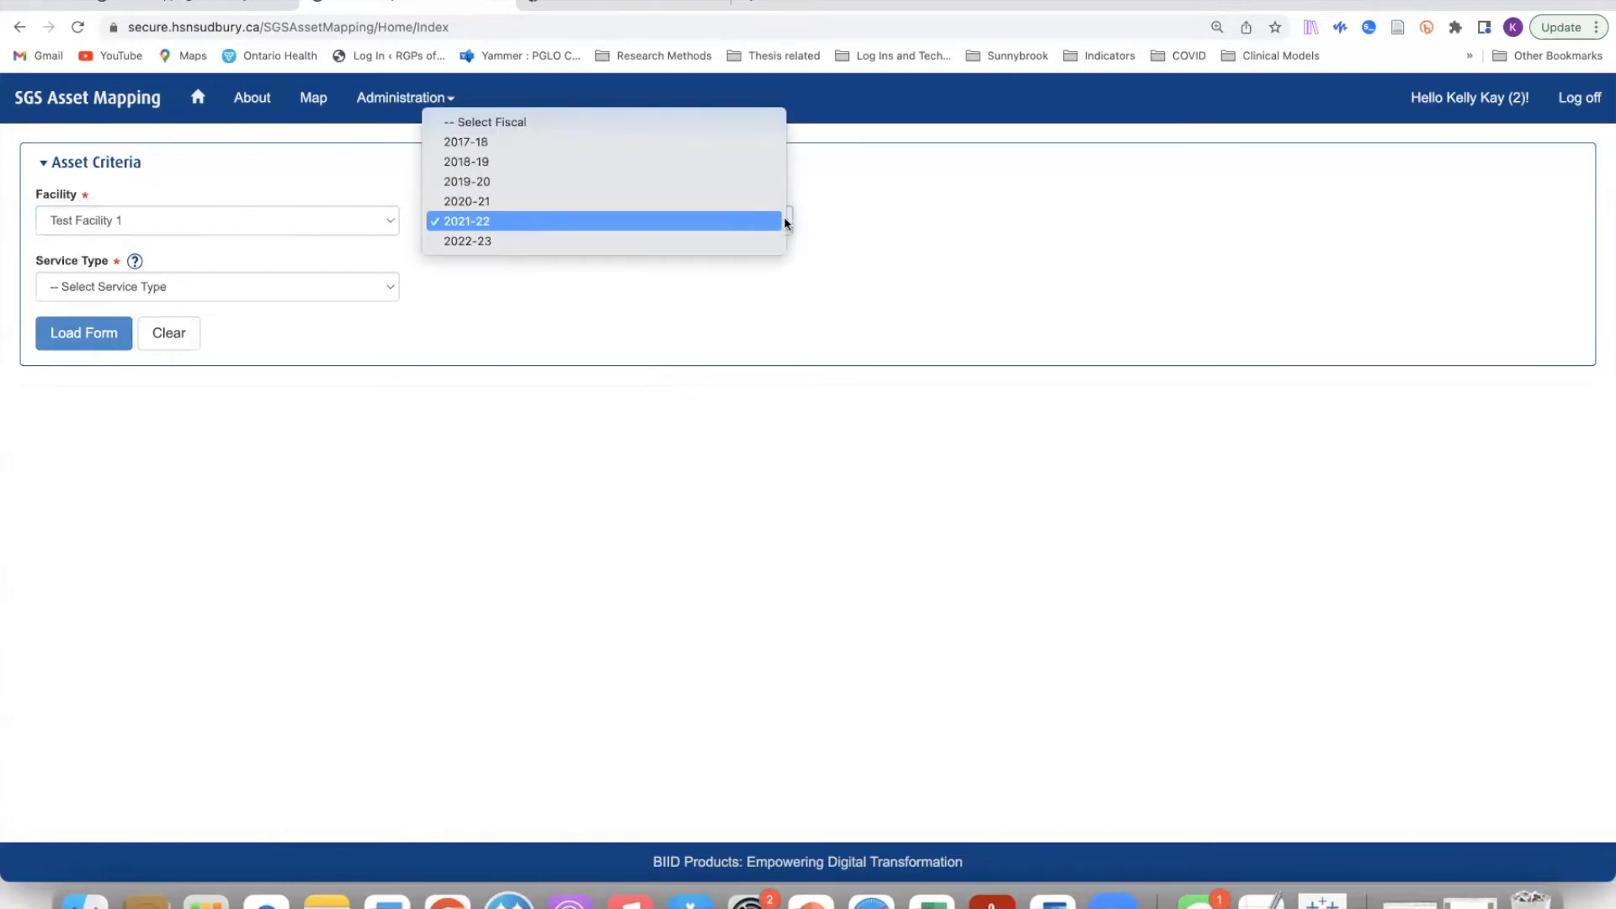
pyautogui.click(665, 201)
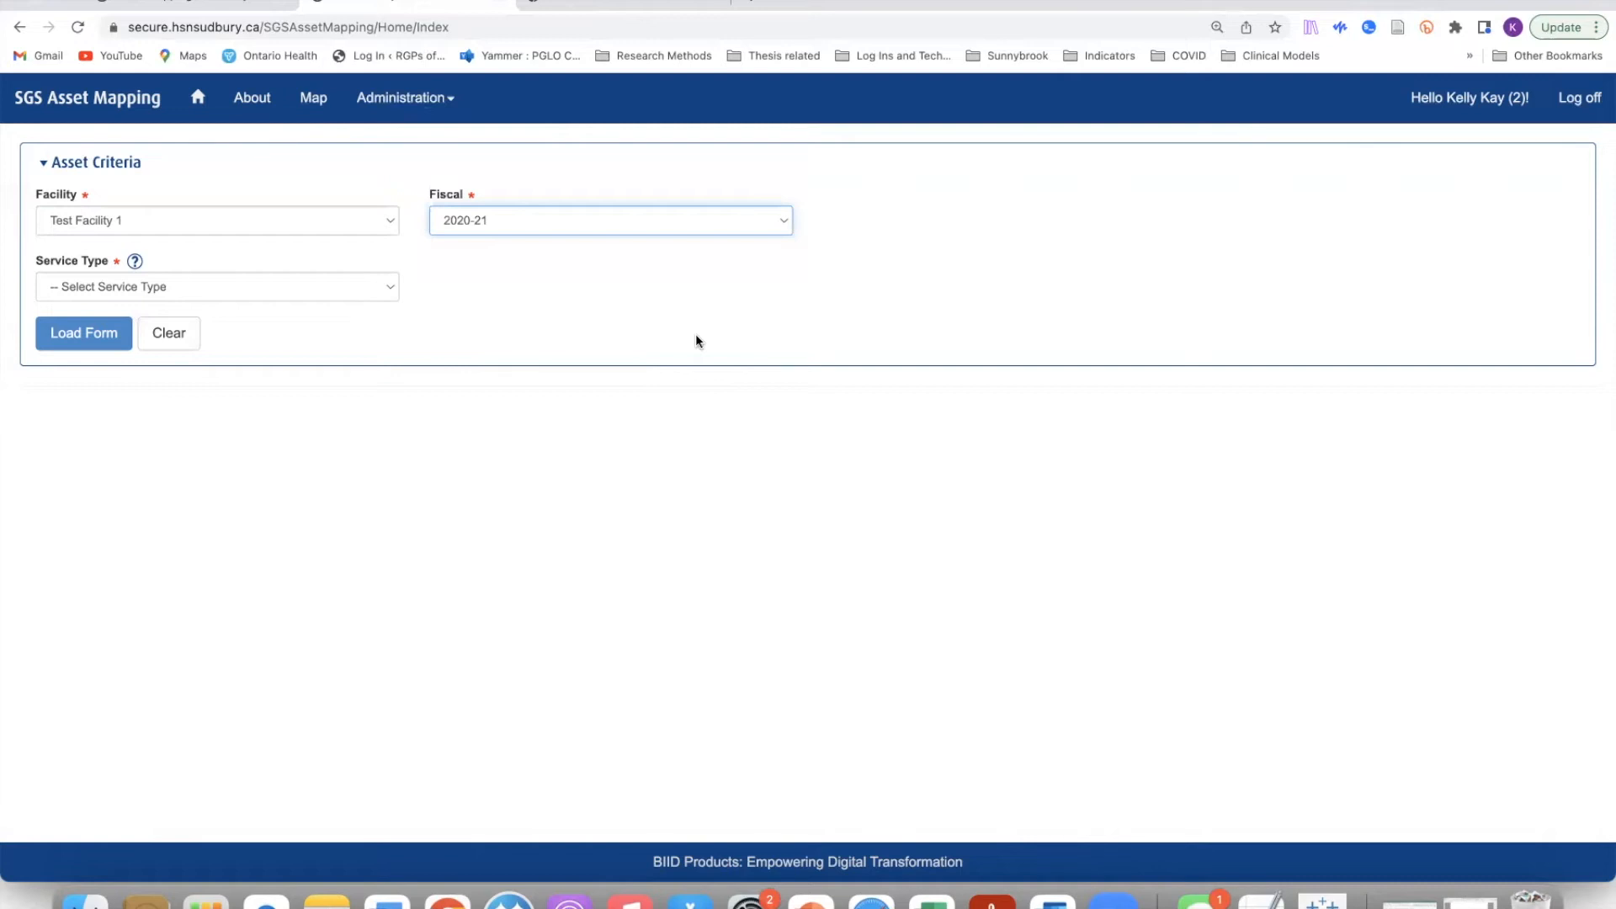
pyautogui.click(135, 263)
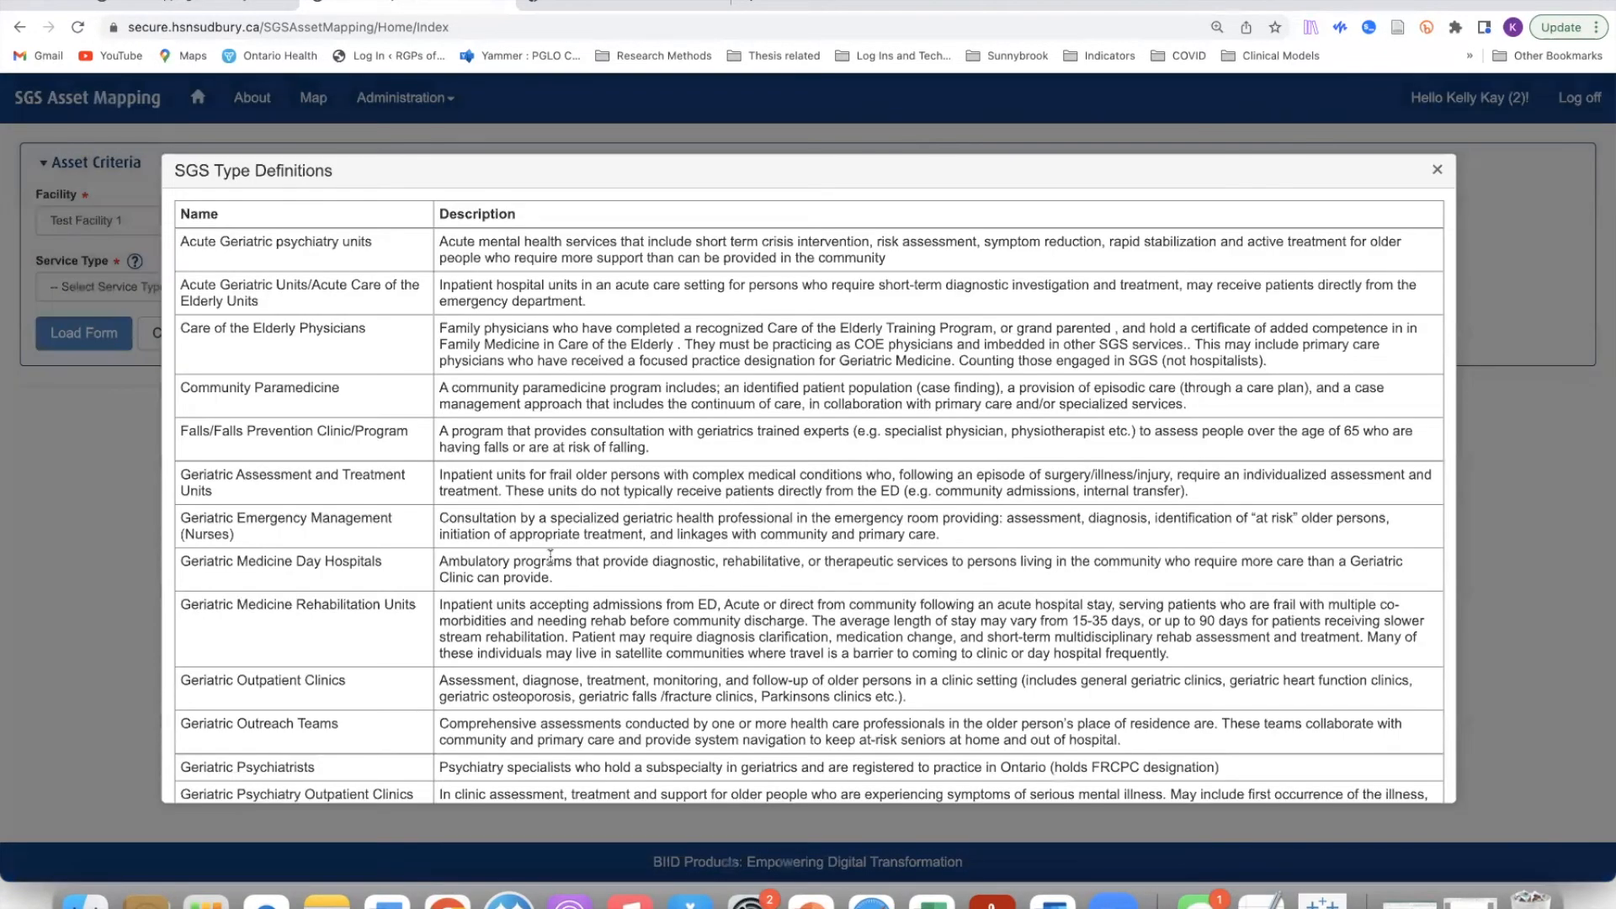
pyautogui.scroll(-3, 227, 450)
pyautogui.scroll(-15, 233, 455)
pyautogui.scroll(-3, 233, 454)
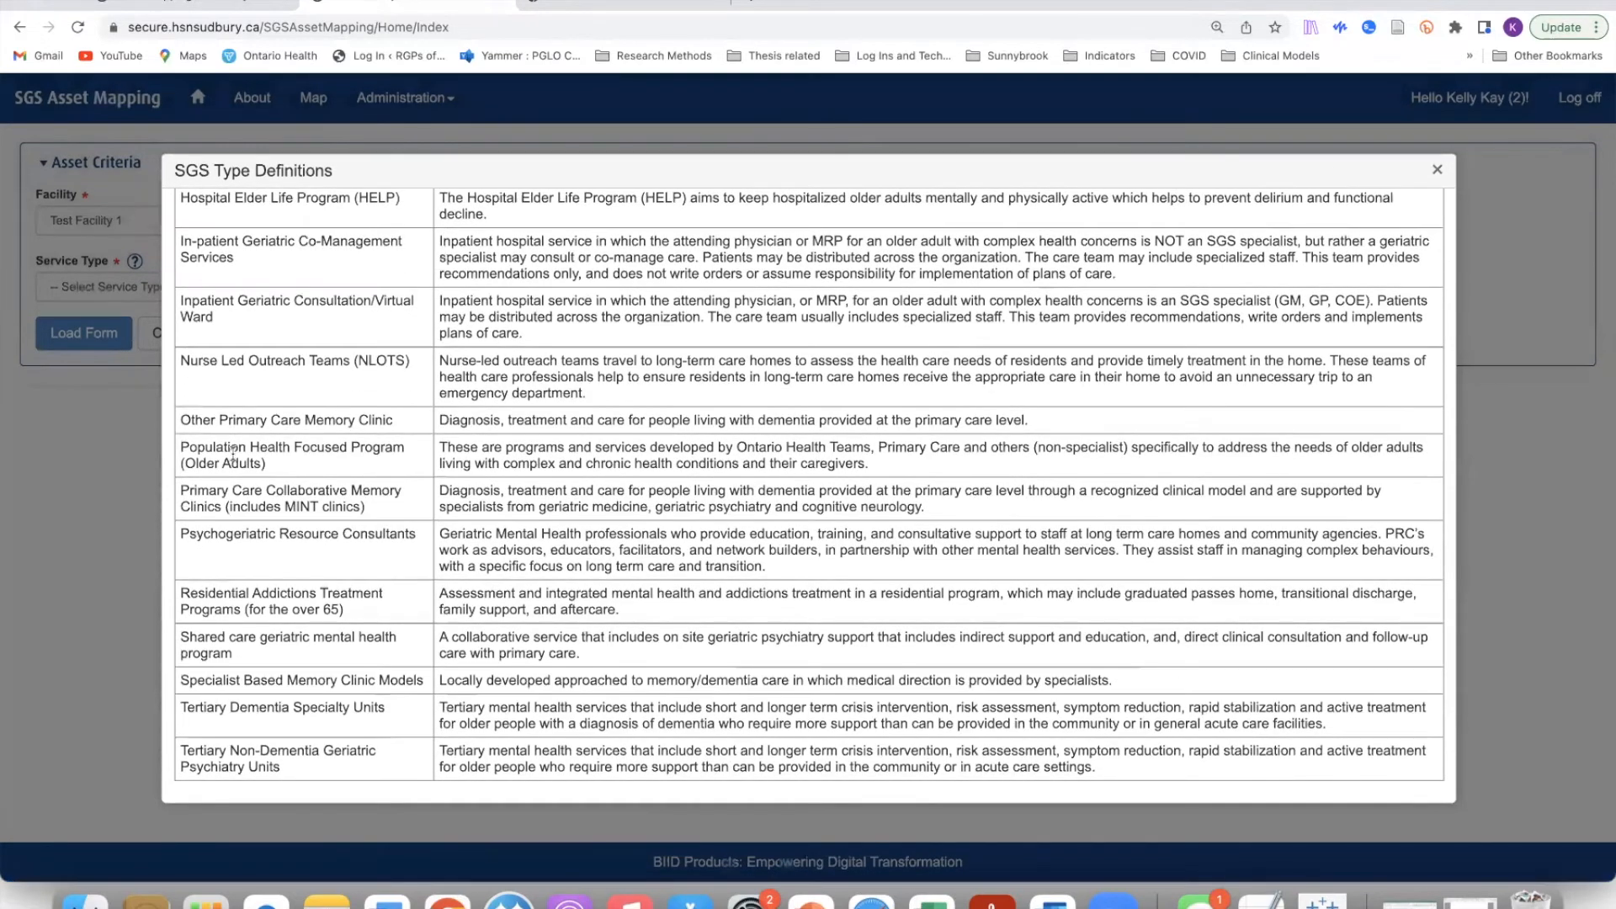
pyautogui.click(1439, 172)
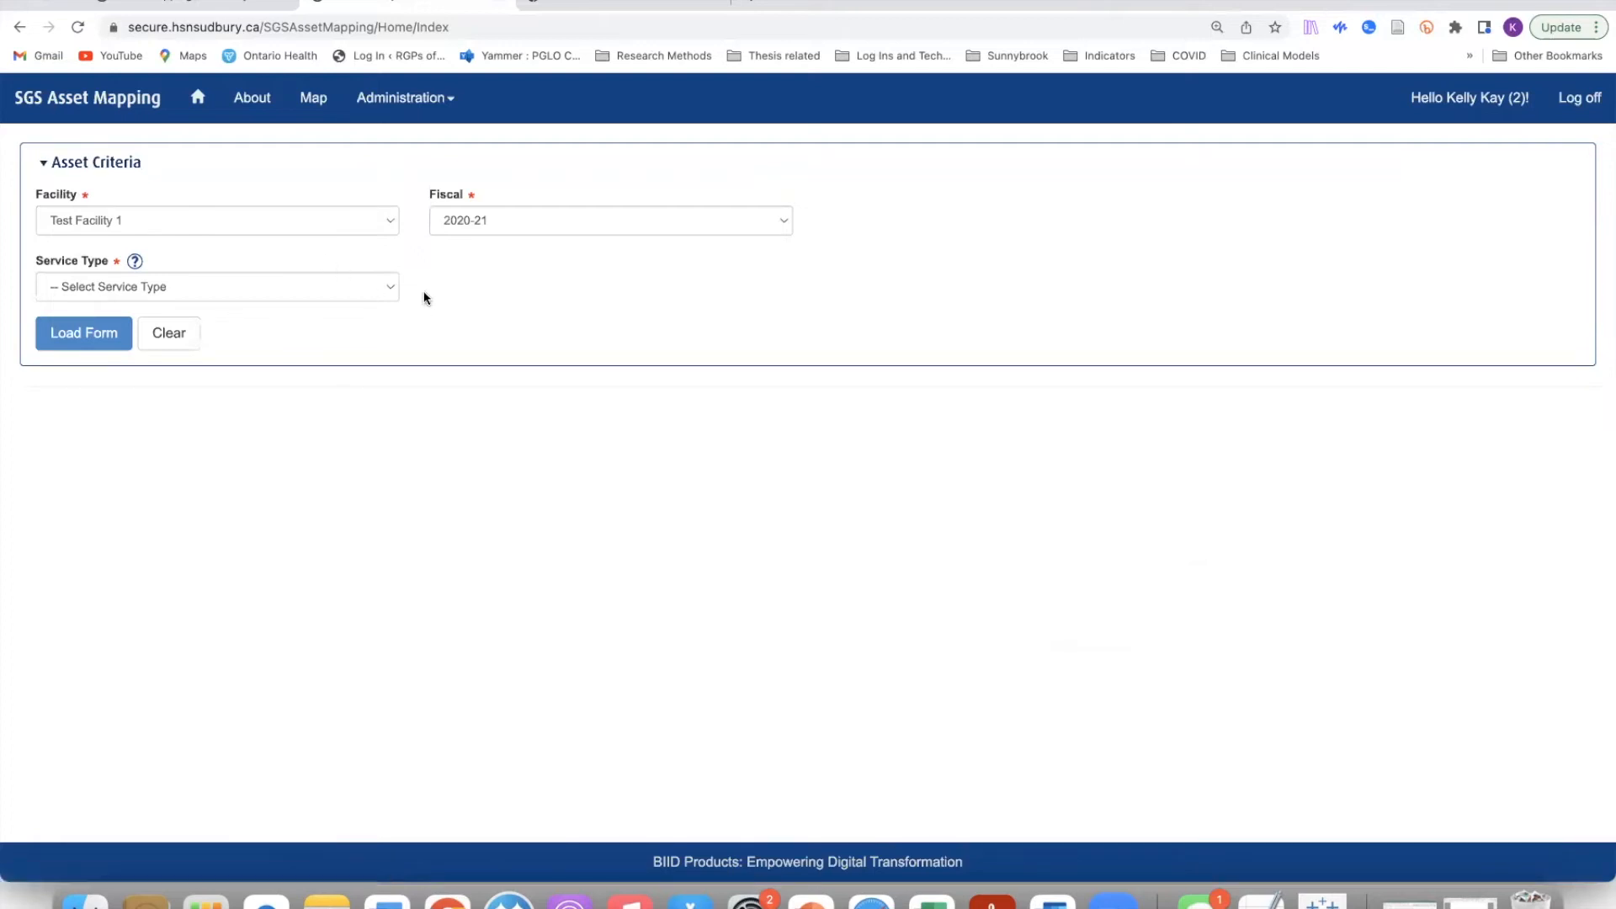
# Step: After trying Other, set service type to Geriatric Psychiatry Outpatient Clinics and load the form
pyautogui.click(391, 287)
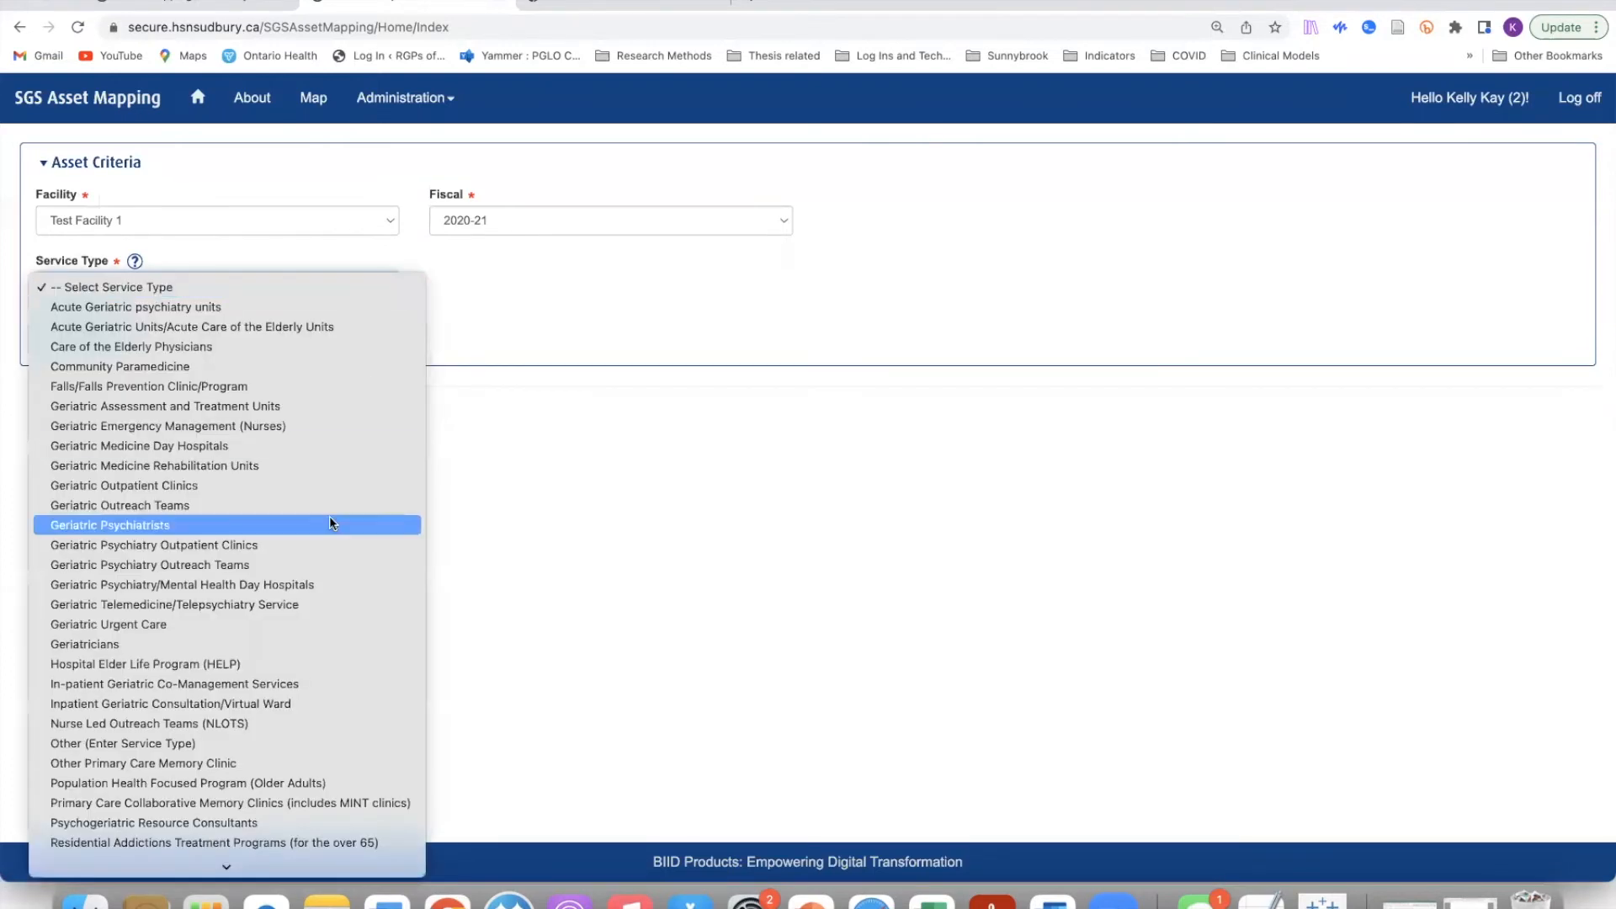
pyautogui.scroll(-2, 330, 516)
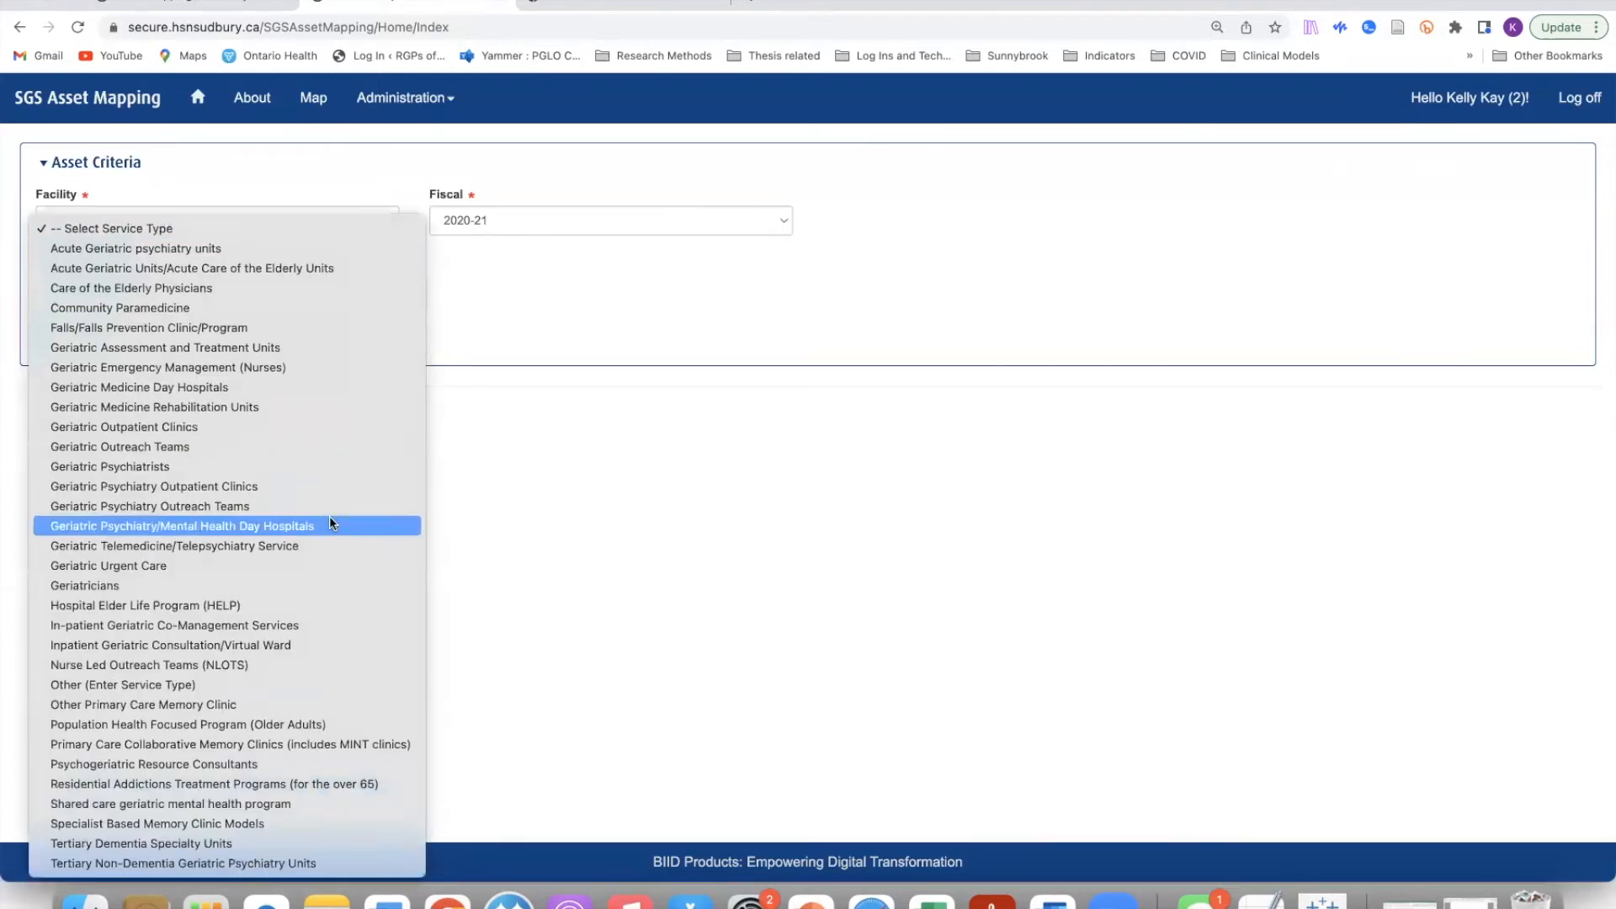
pyautogui.click(173, 684)
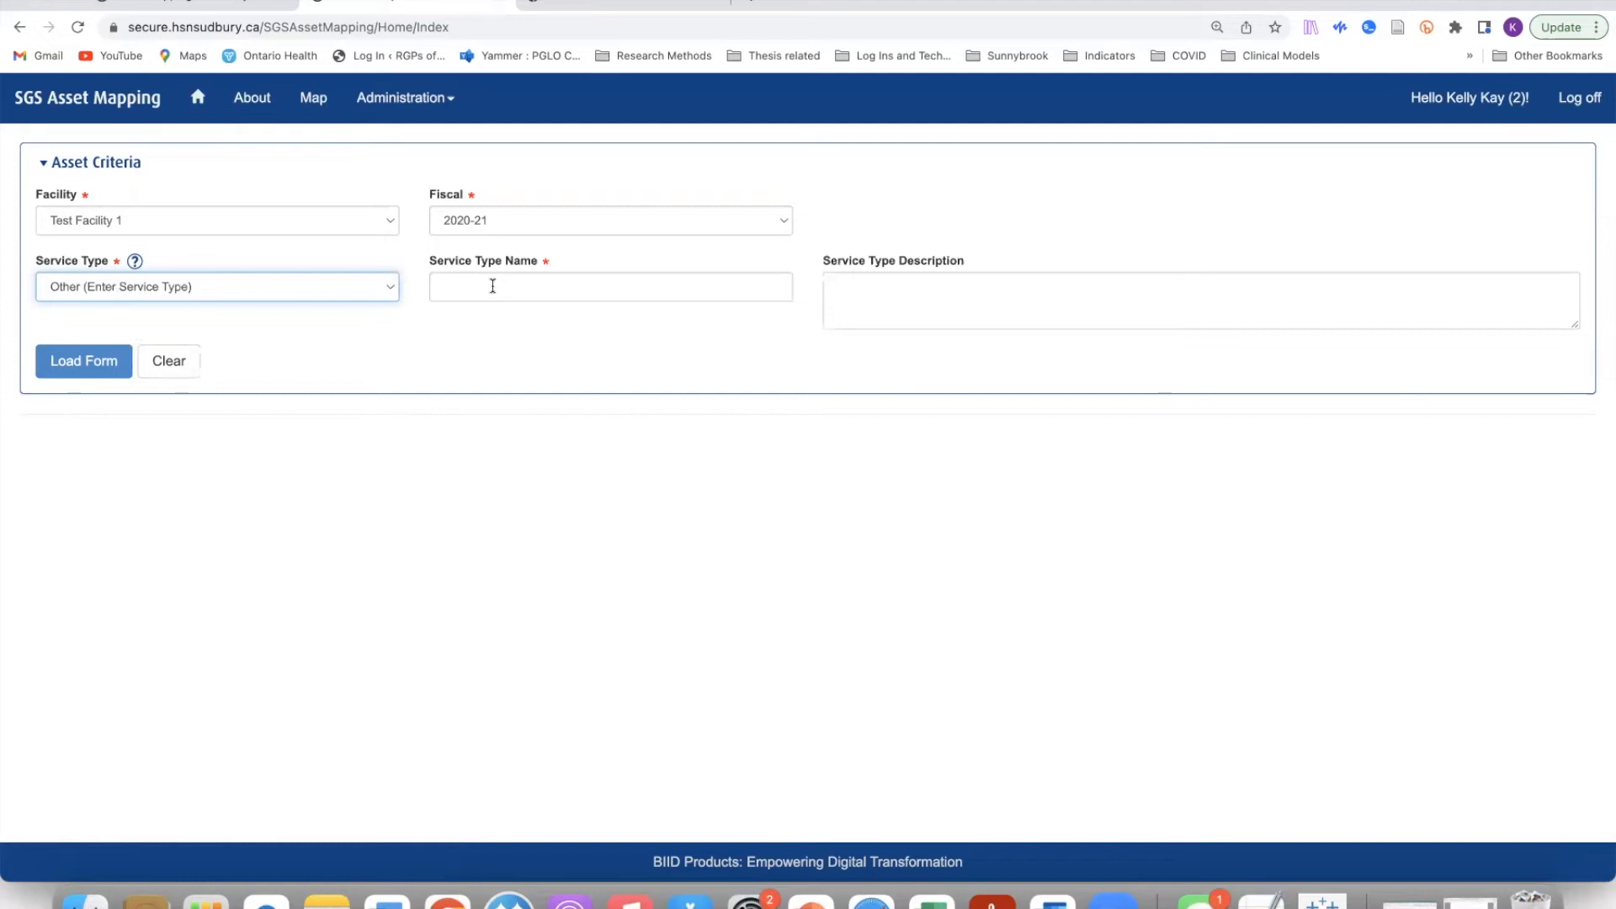
pyautogui.click(961, 287)
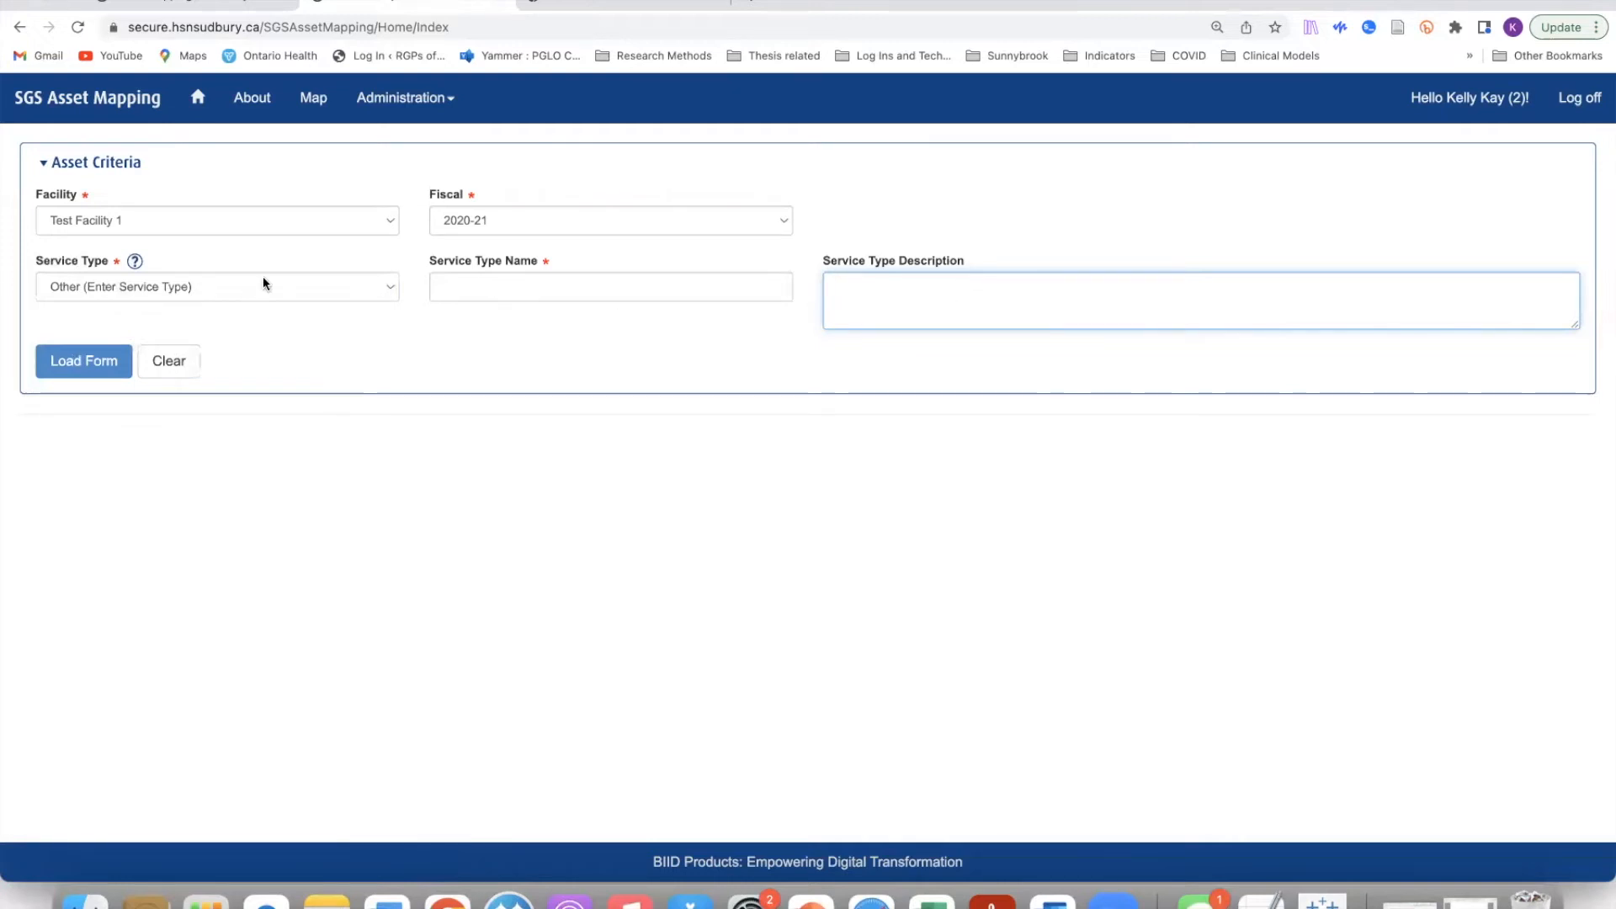
pyautogui.click(390, 291)
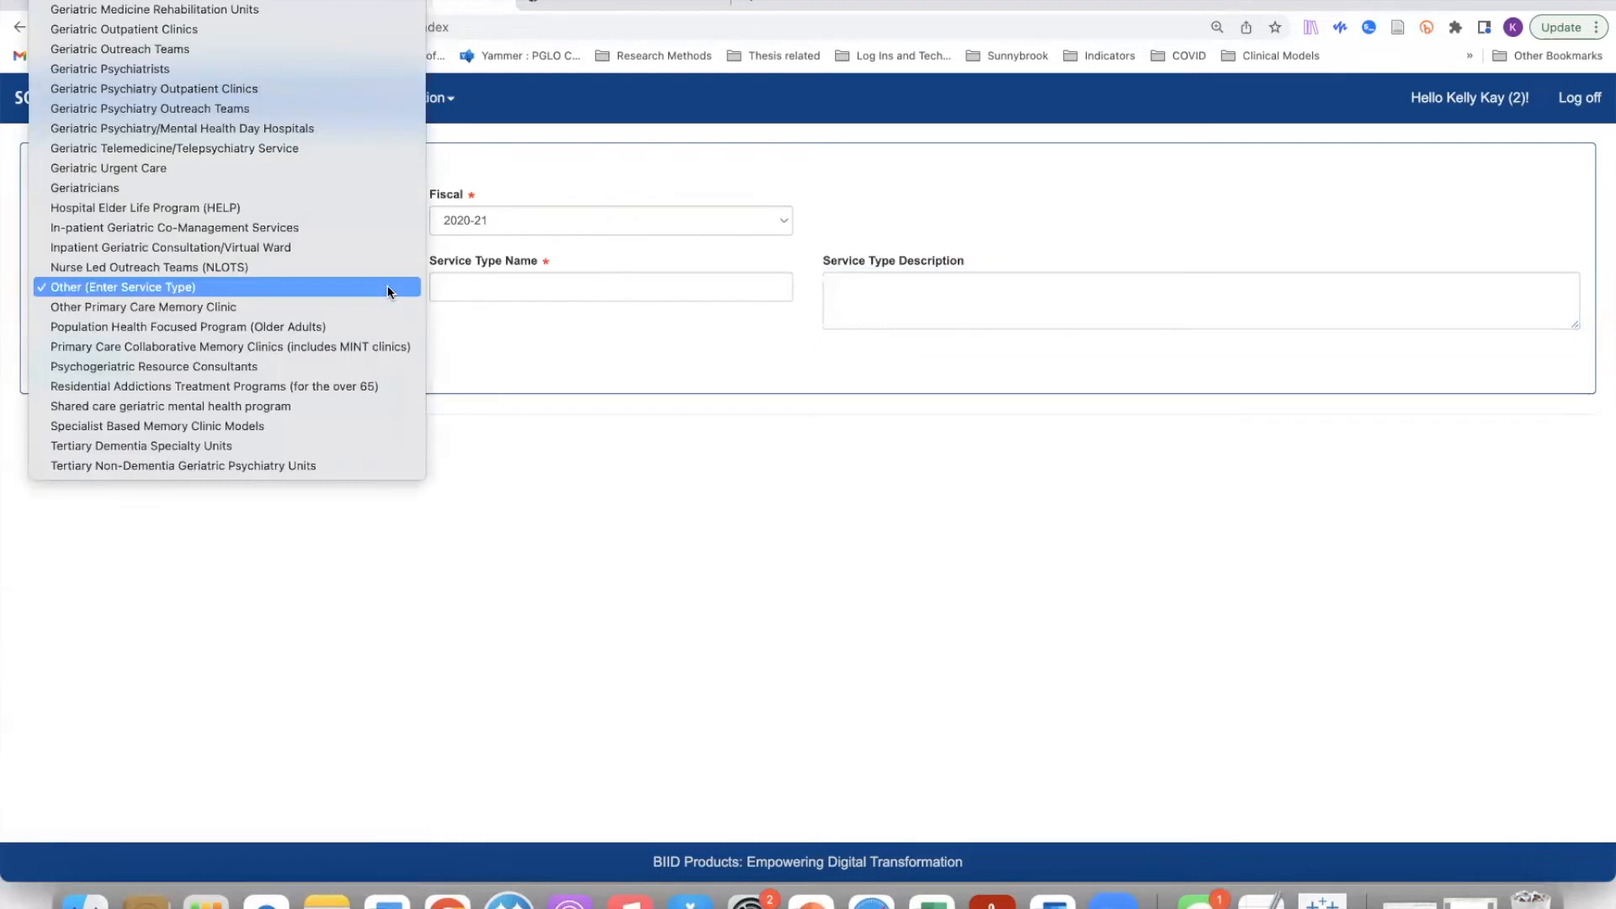
pyautogui.click(293, 91)
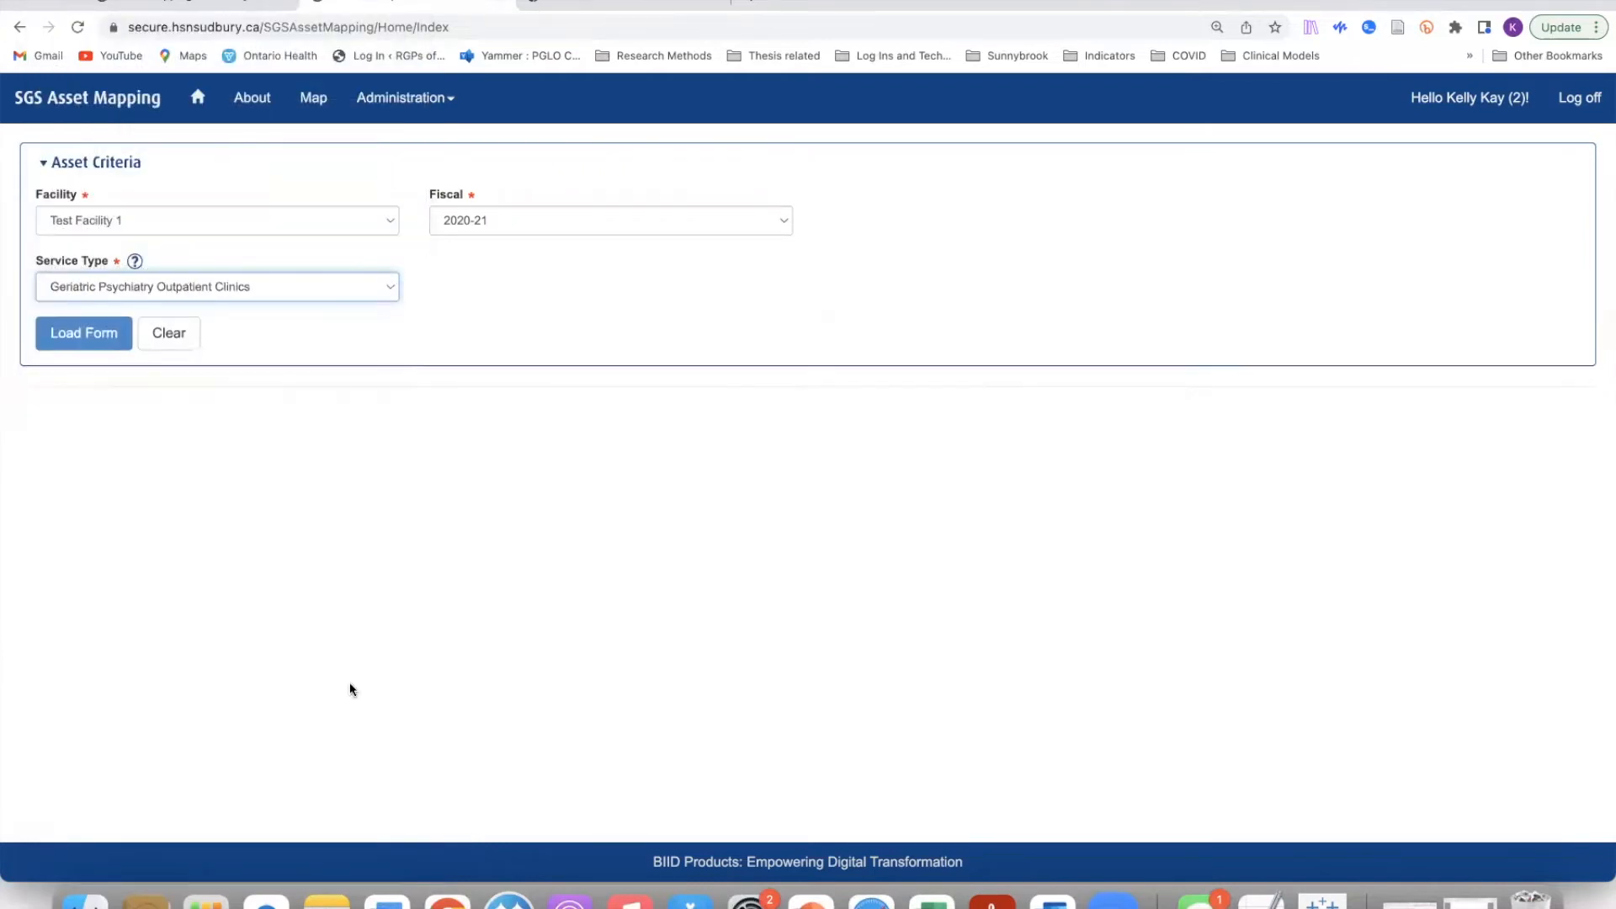
pyautogui.click(93, 343)
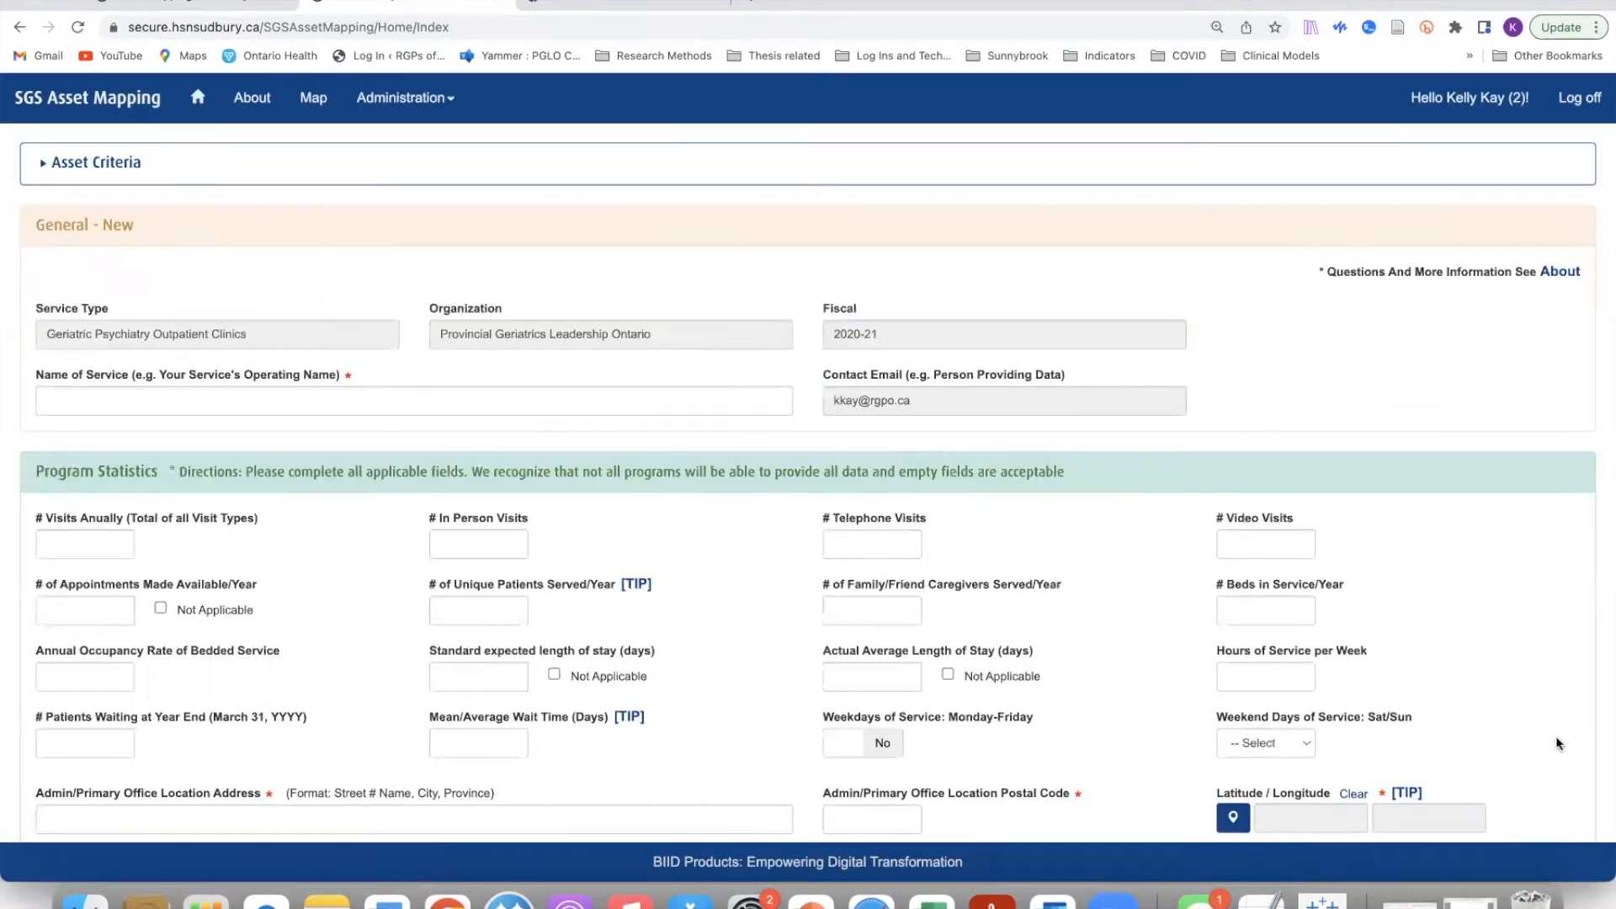
# Step: Scroll through the new outpatient clinics form and back up to the General section
pyautogui.scroll(-1, 1591, 702)
pyautogui.scroll(1, 1591, 702)
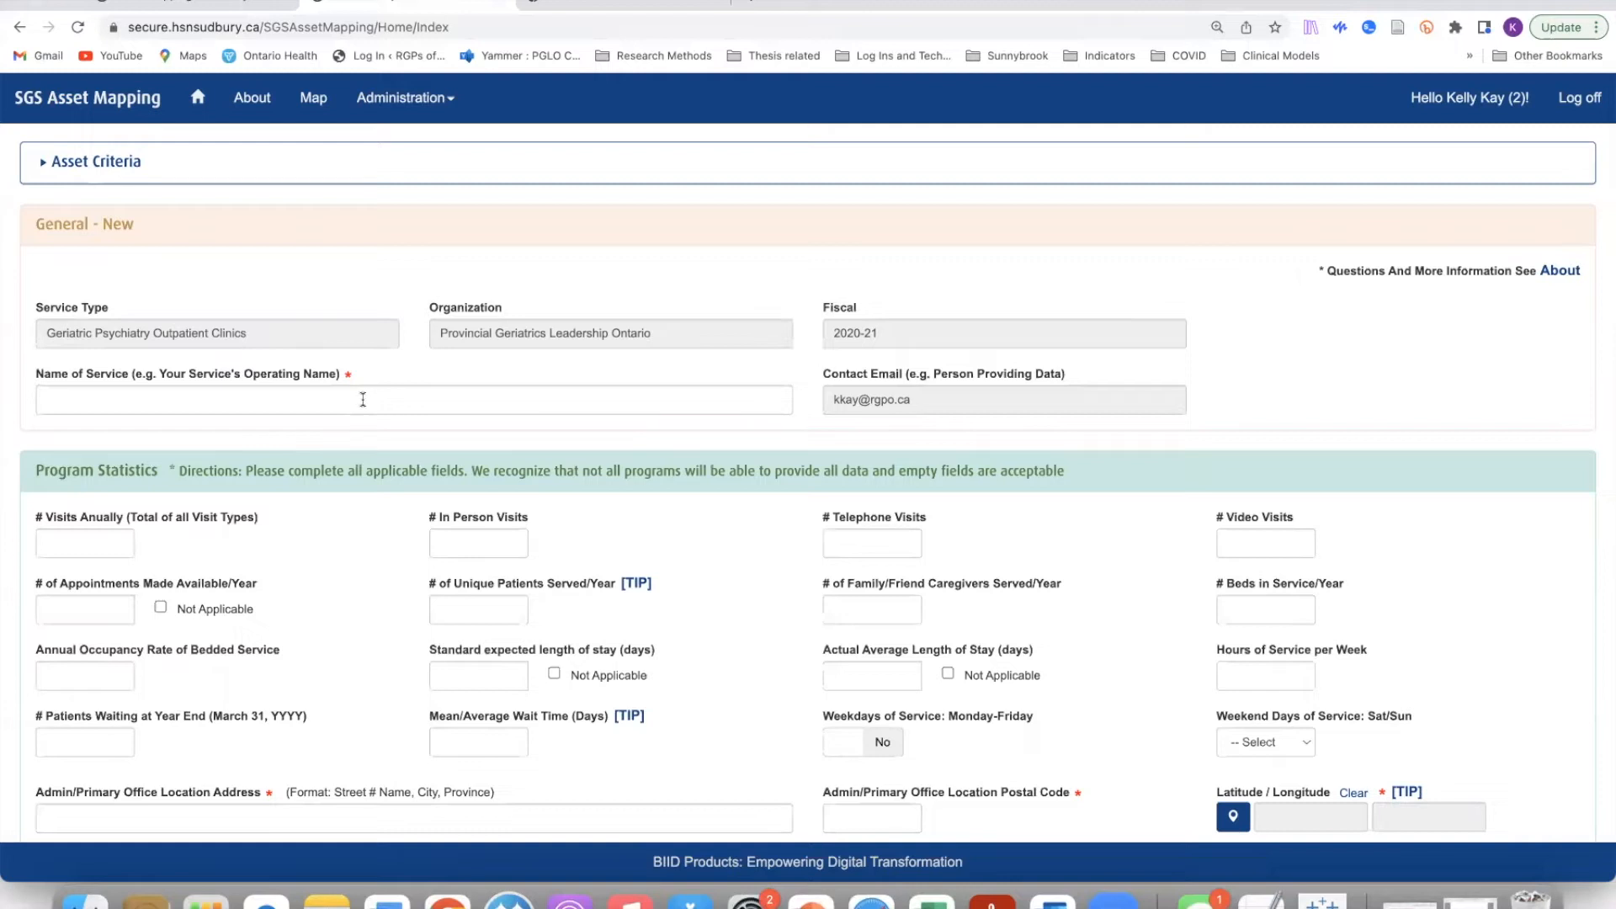
pyautogui.scroll(-3, 1540, 581)
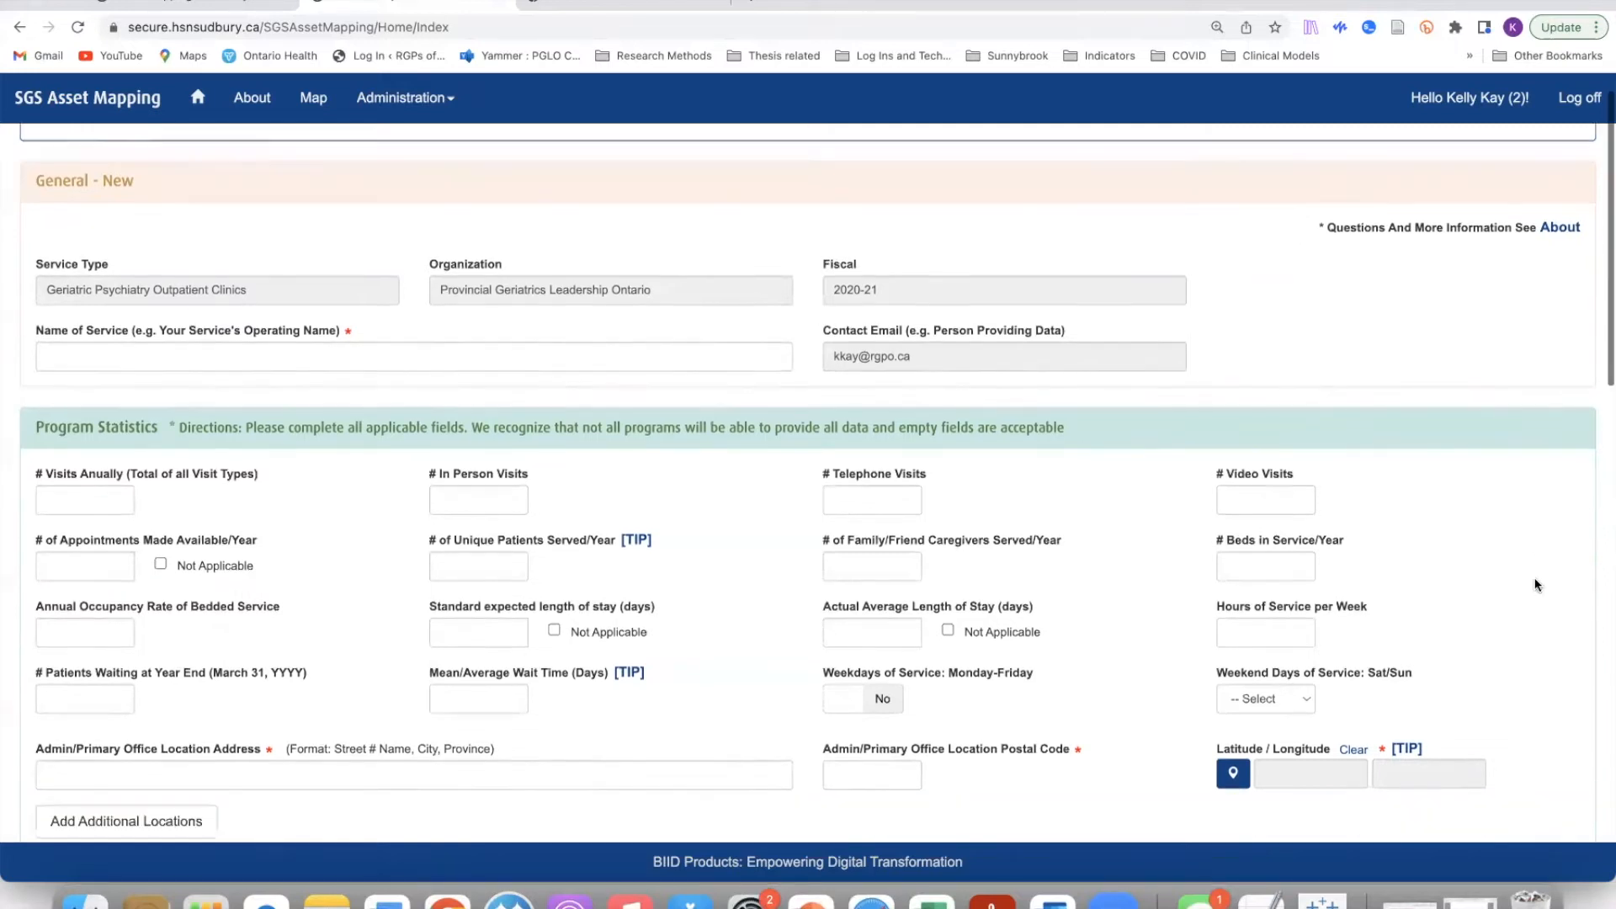
pyautogui.scroll(-10, 1536, 585)
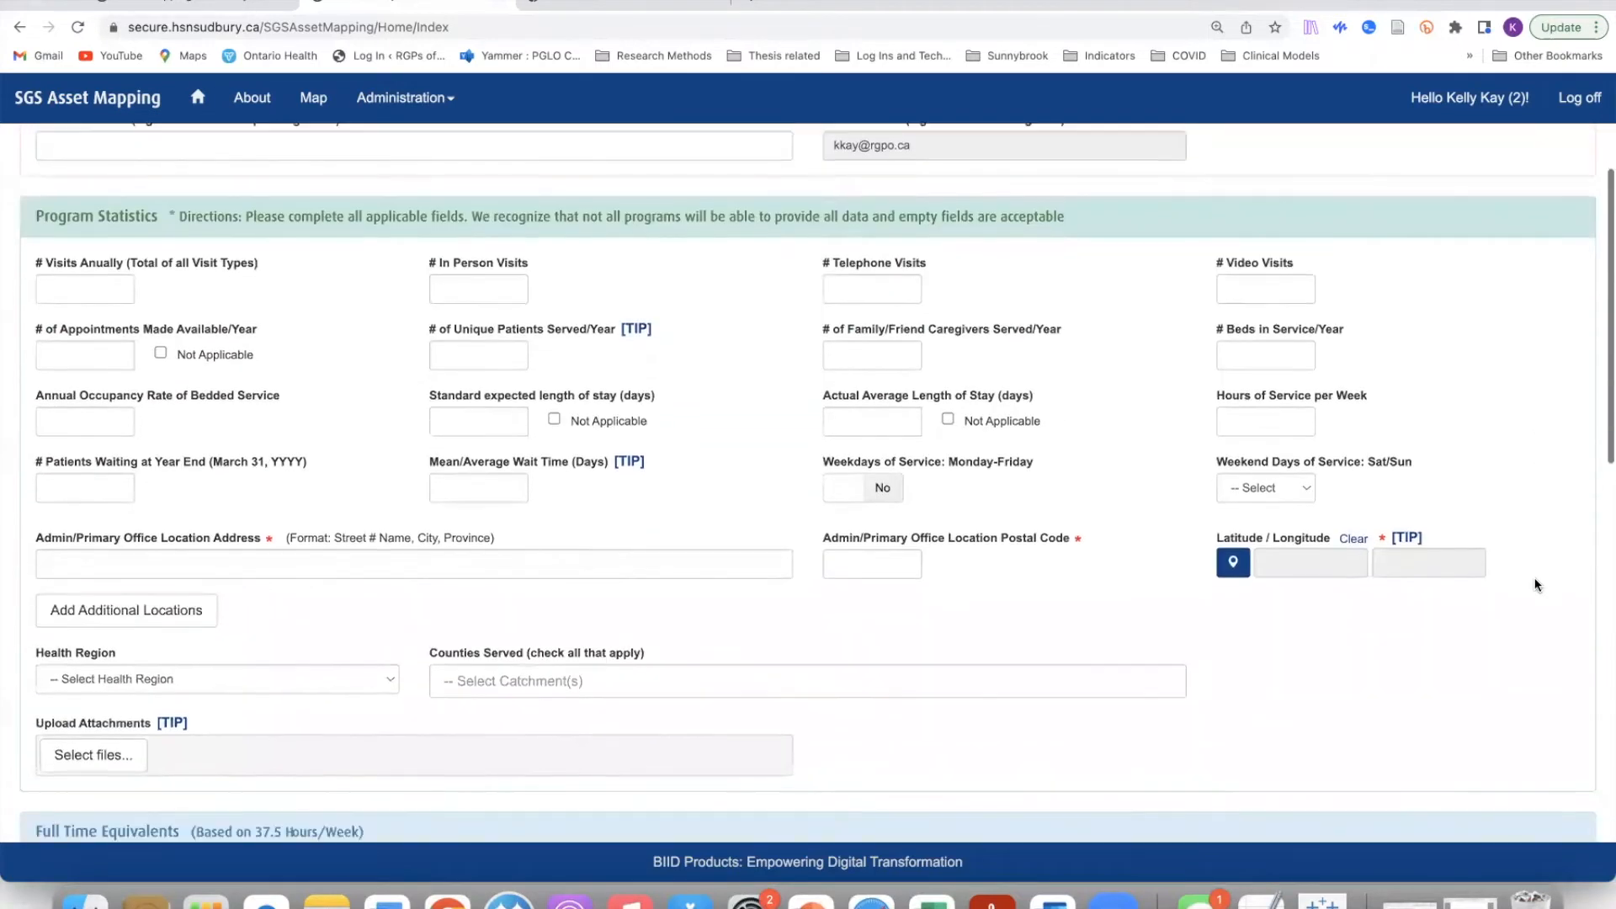
pyautogui.scroll(-18, 1536, 585)
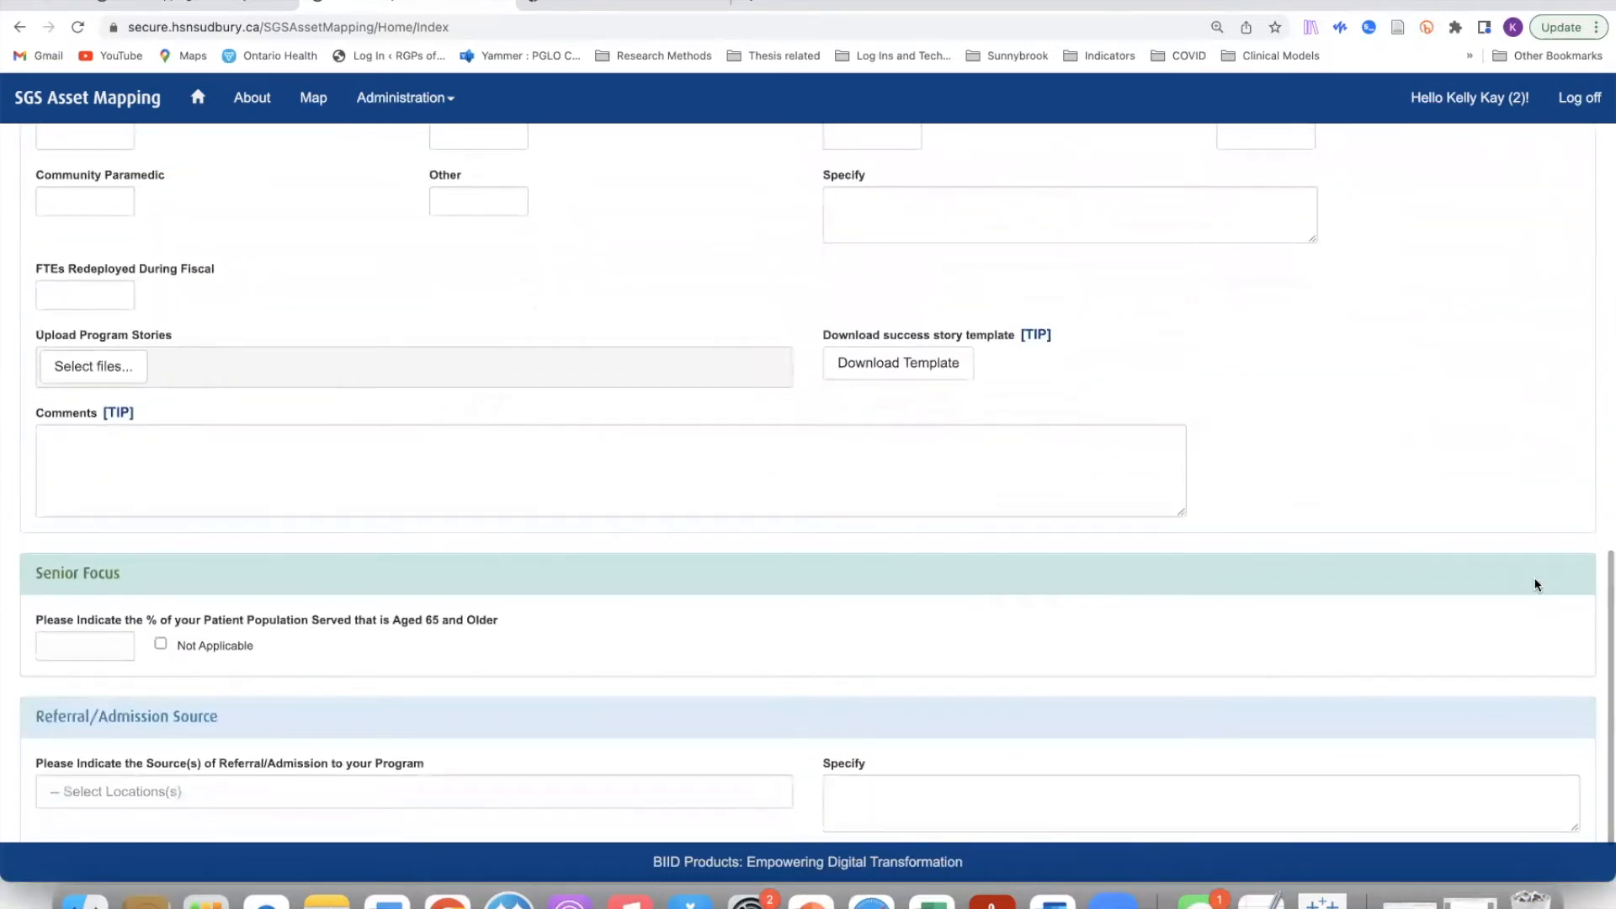
pyautogui.scroll(-3, 1536, 585)
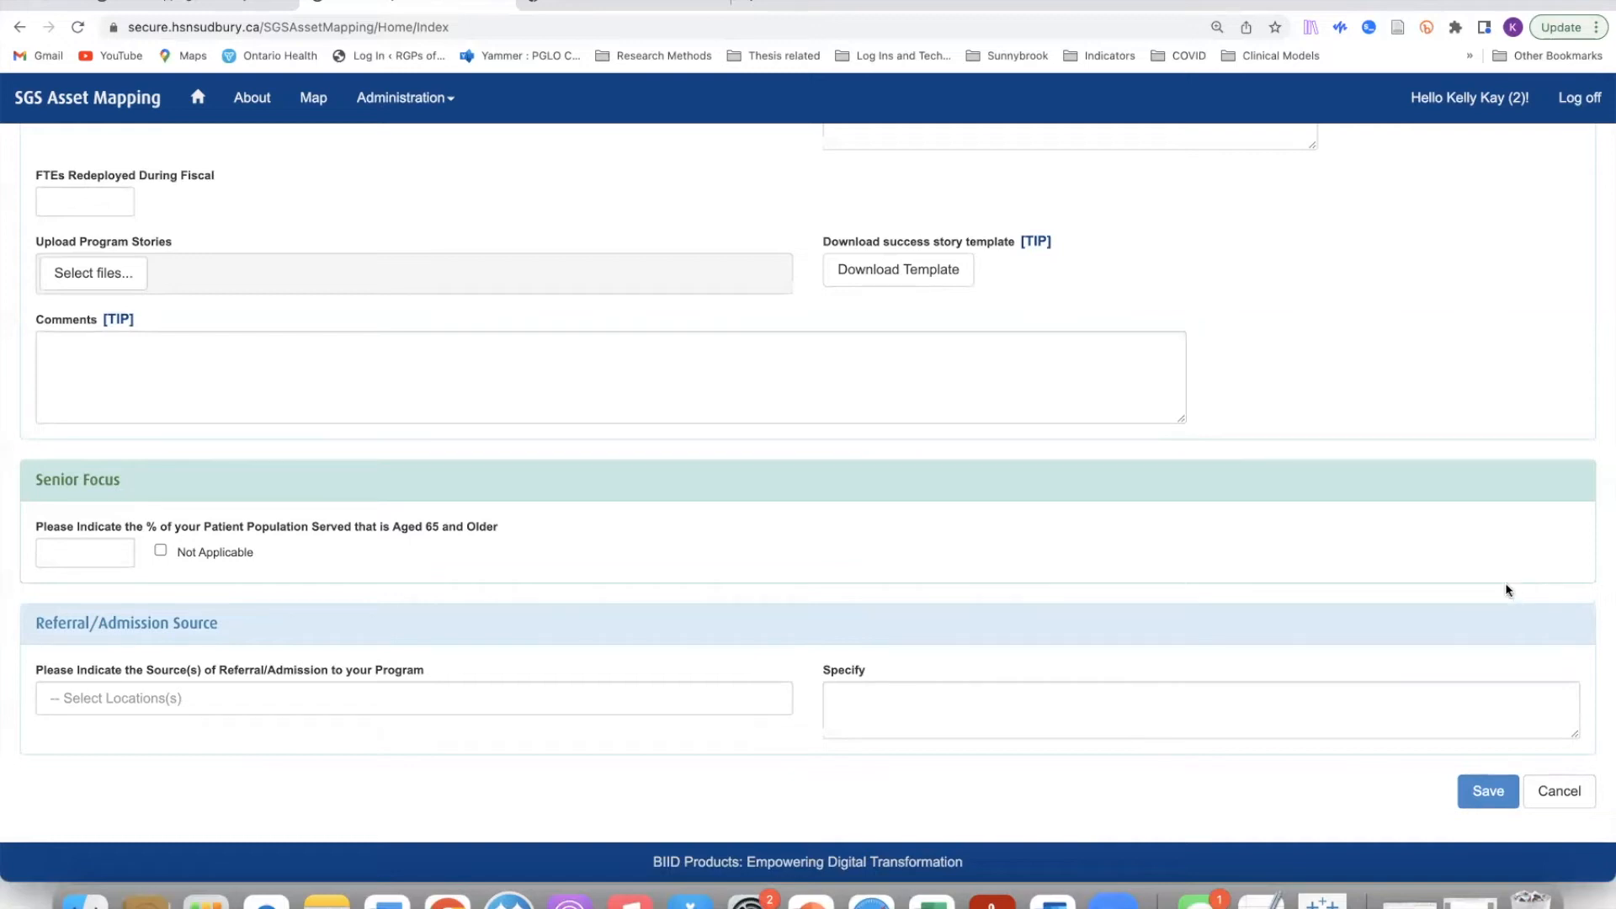
pyautogui.scroll(5, 1505, 583)
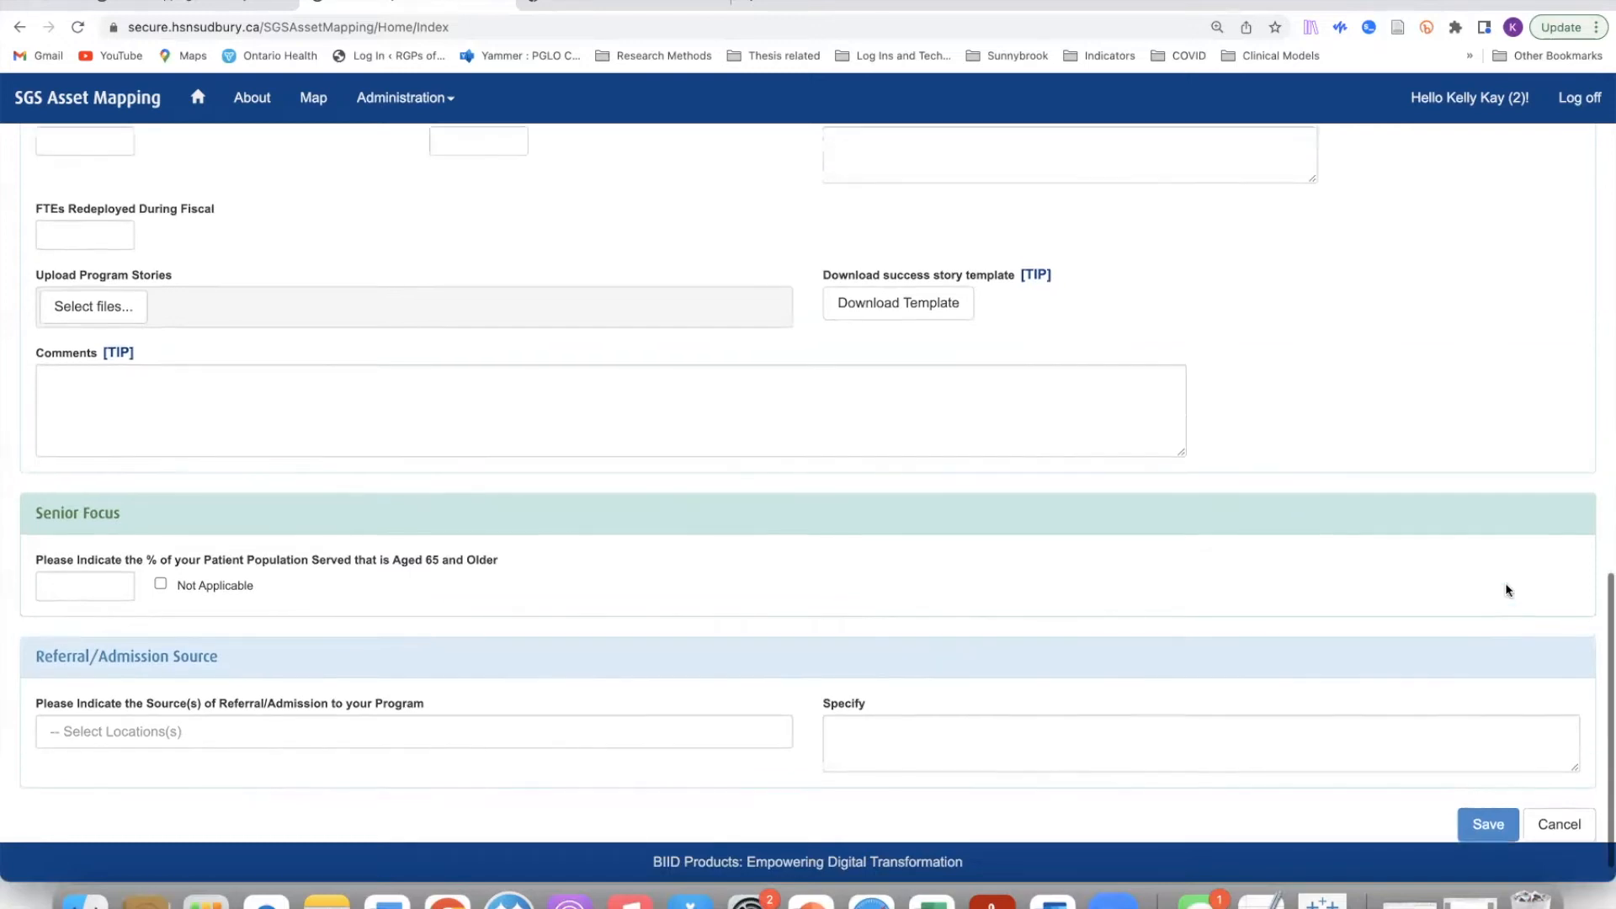
pyautogui.scroll(6, 1505, 583)
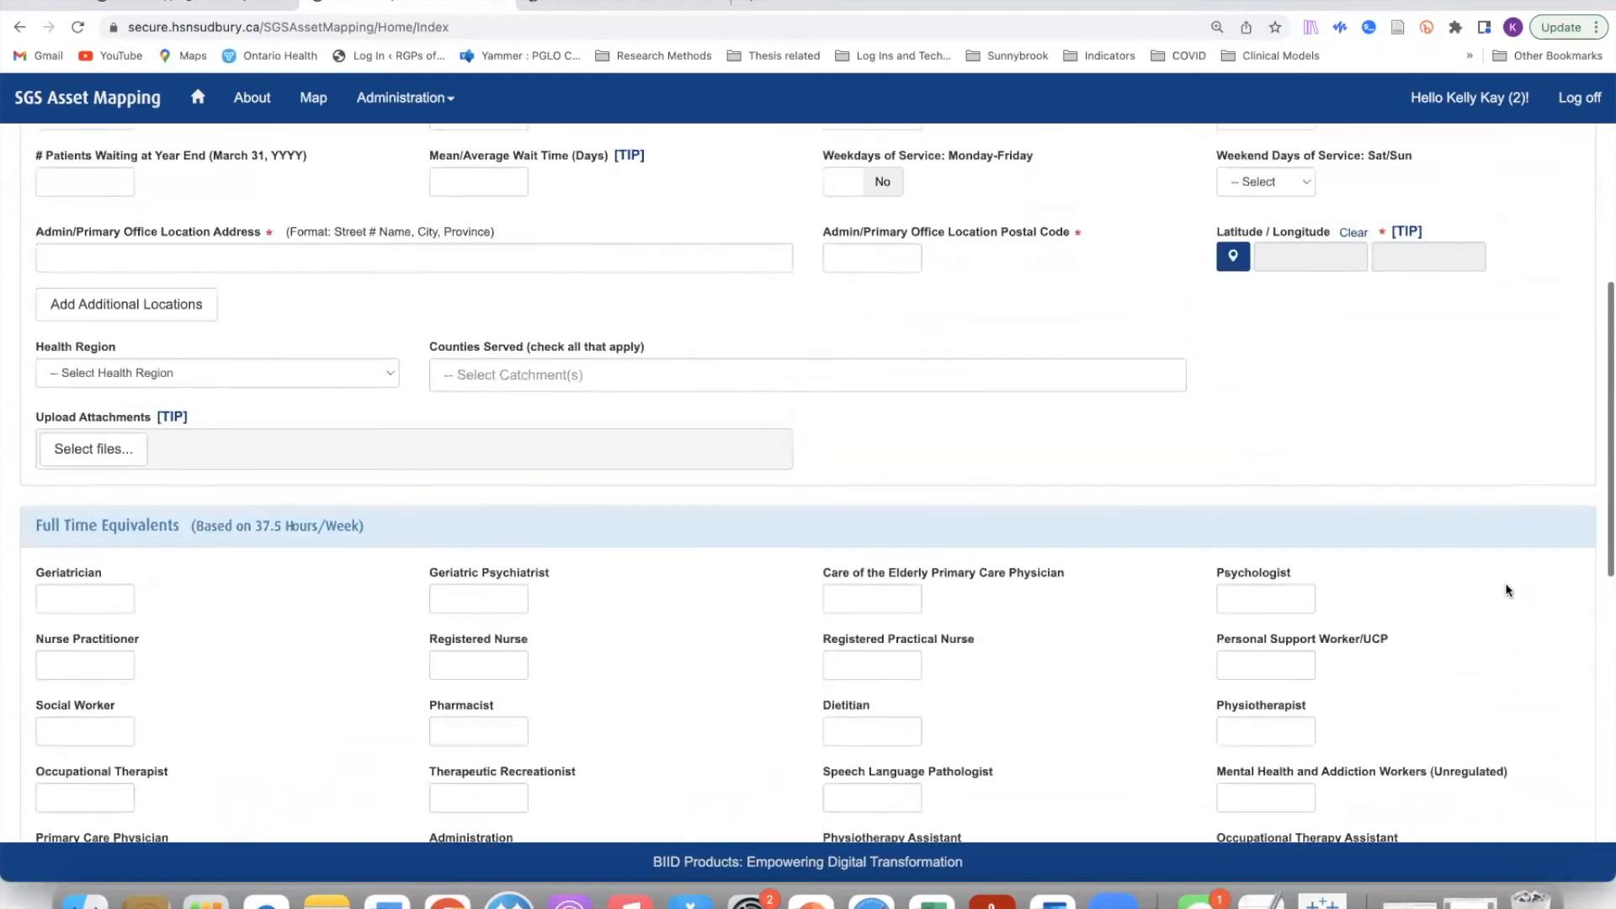
pyautogui.scroll(6, 1505, 582)
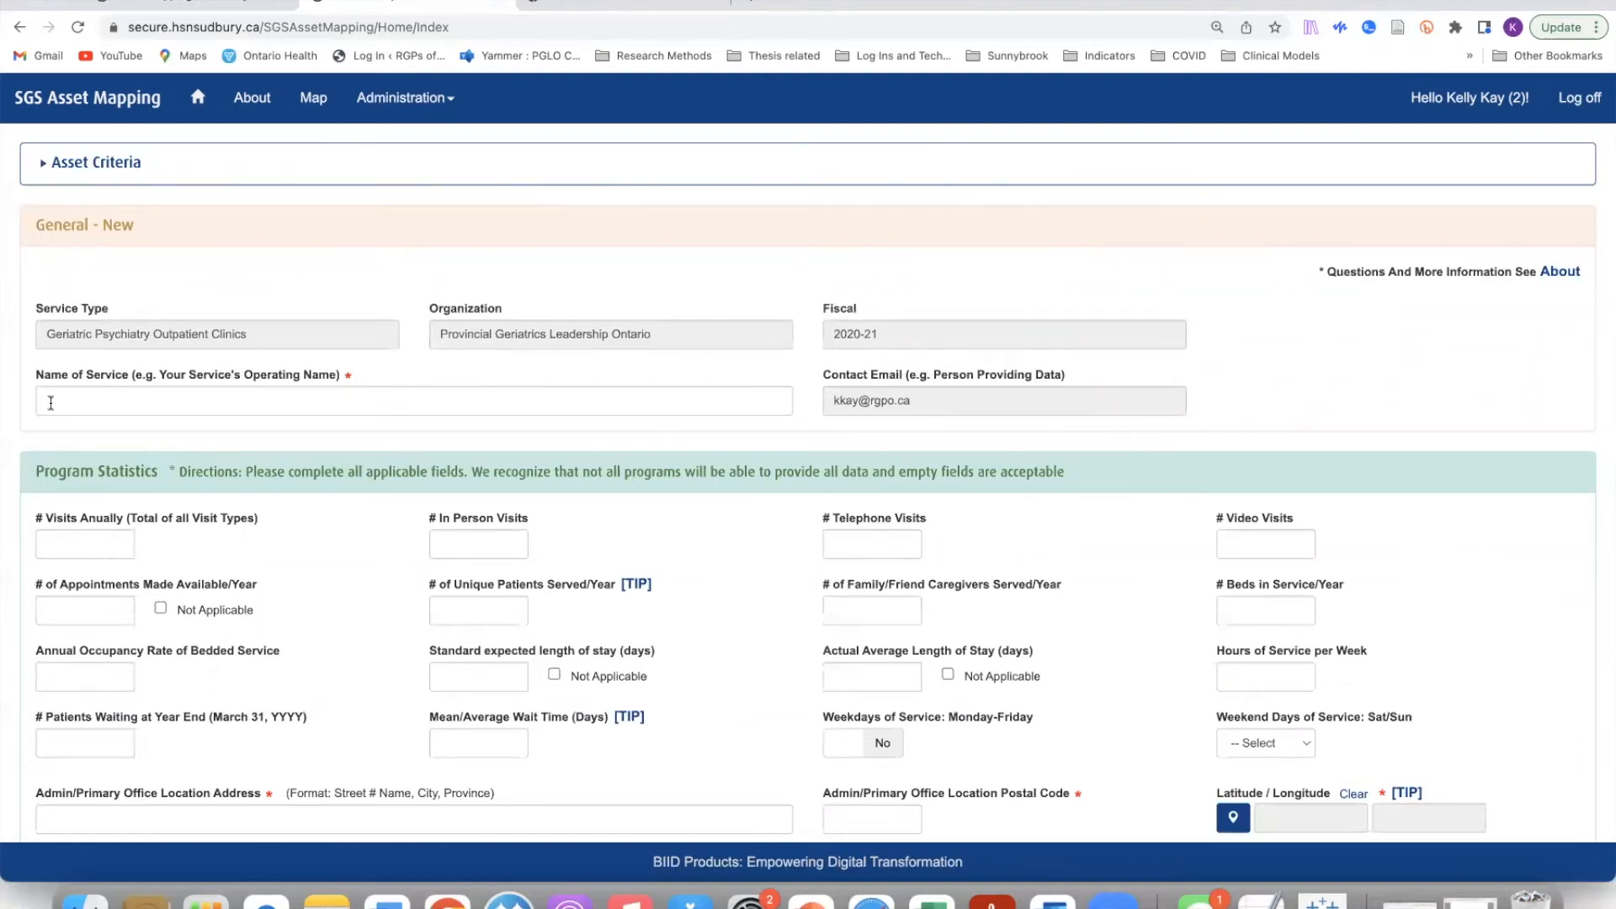
# Step: Enter 'Mount Hope Mental Service' as the Name of Service, fixing the typo
pyautogui.click(121, 398)
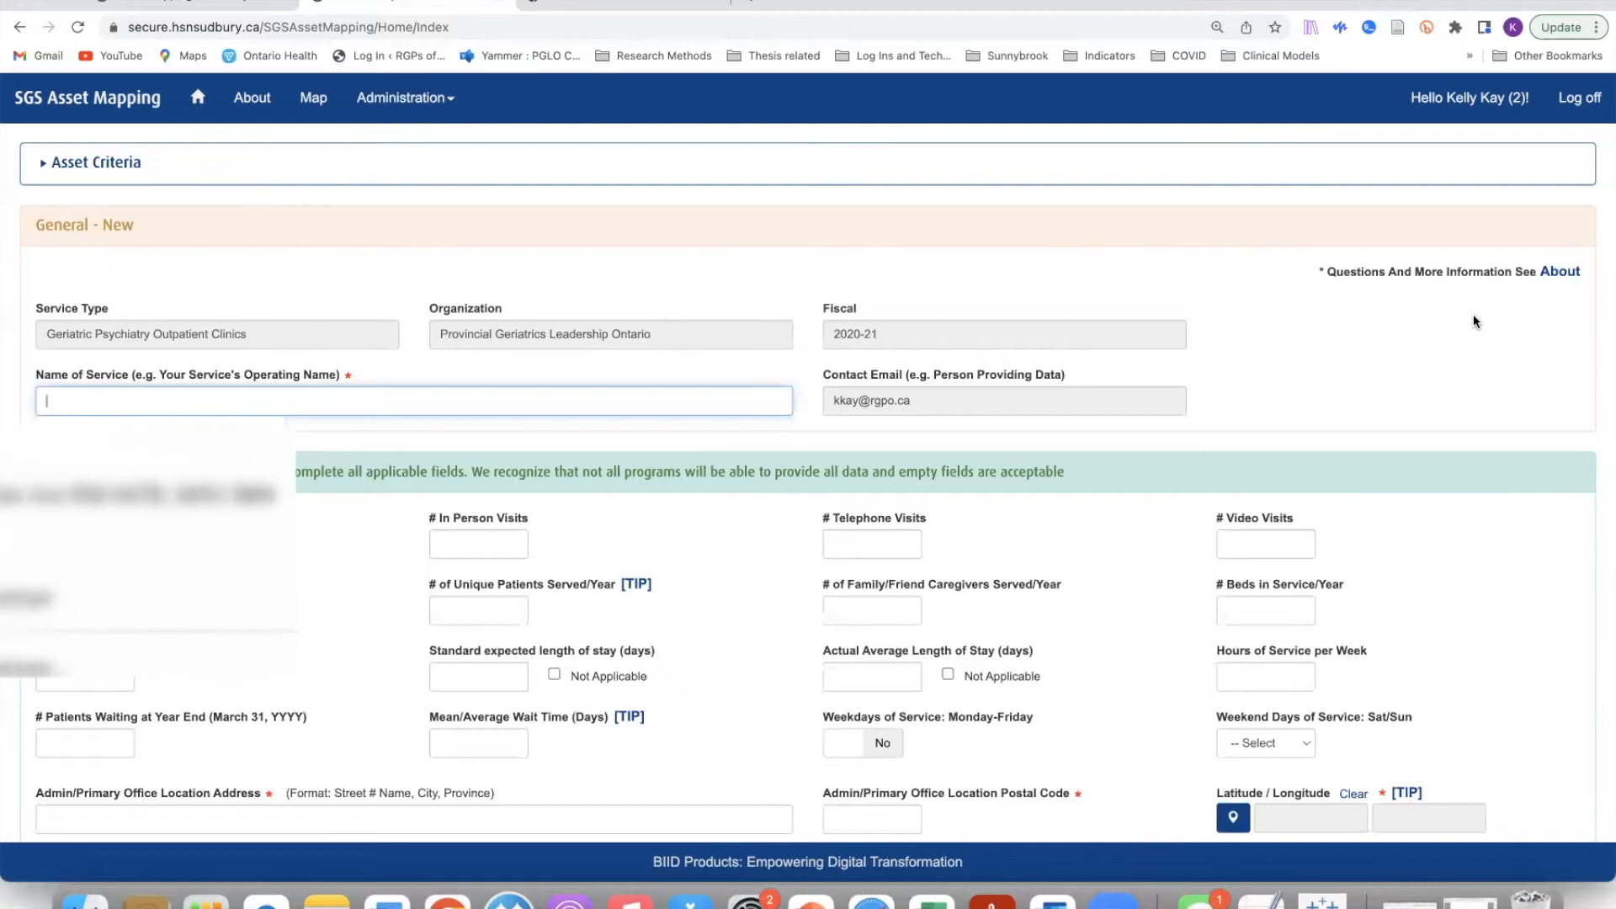
pyautogui.write('Mount Hp')
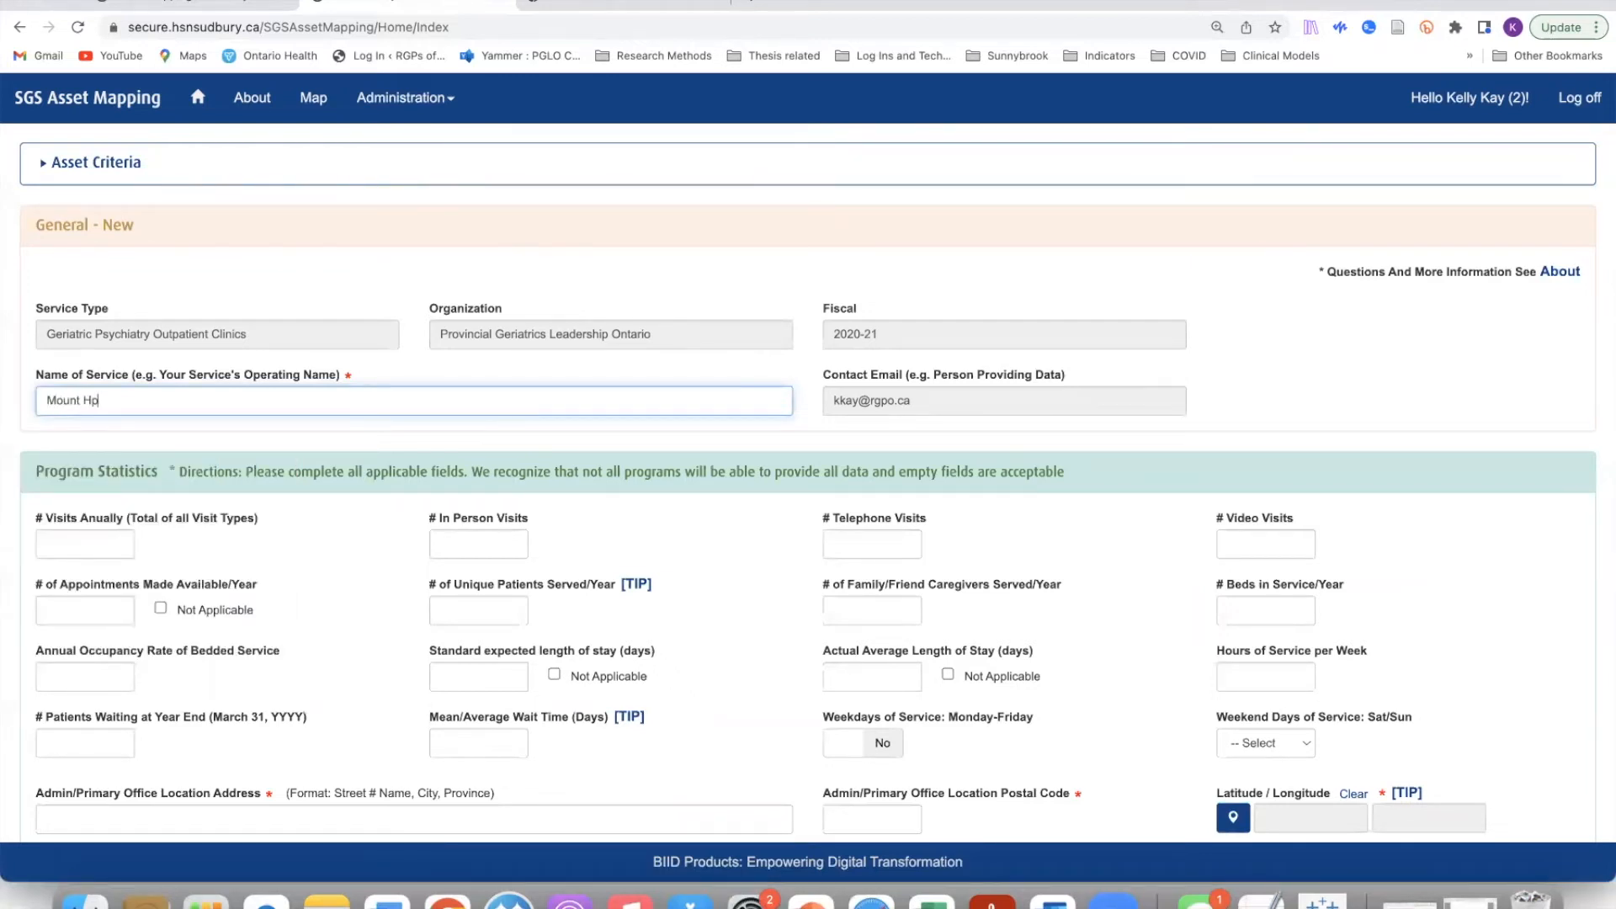
pyautogui.press('BackSpace')
pyautogui.write('ope P')
pyautogui.press('BackSpace')
pyautogui.write('Mental Service')
pyautogui.scroll(-3, 306, 581)
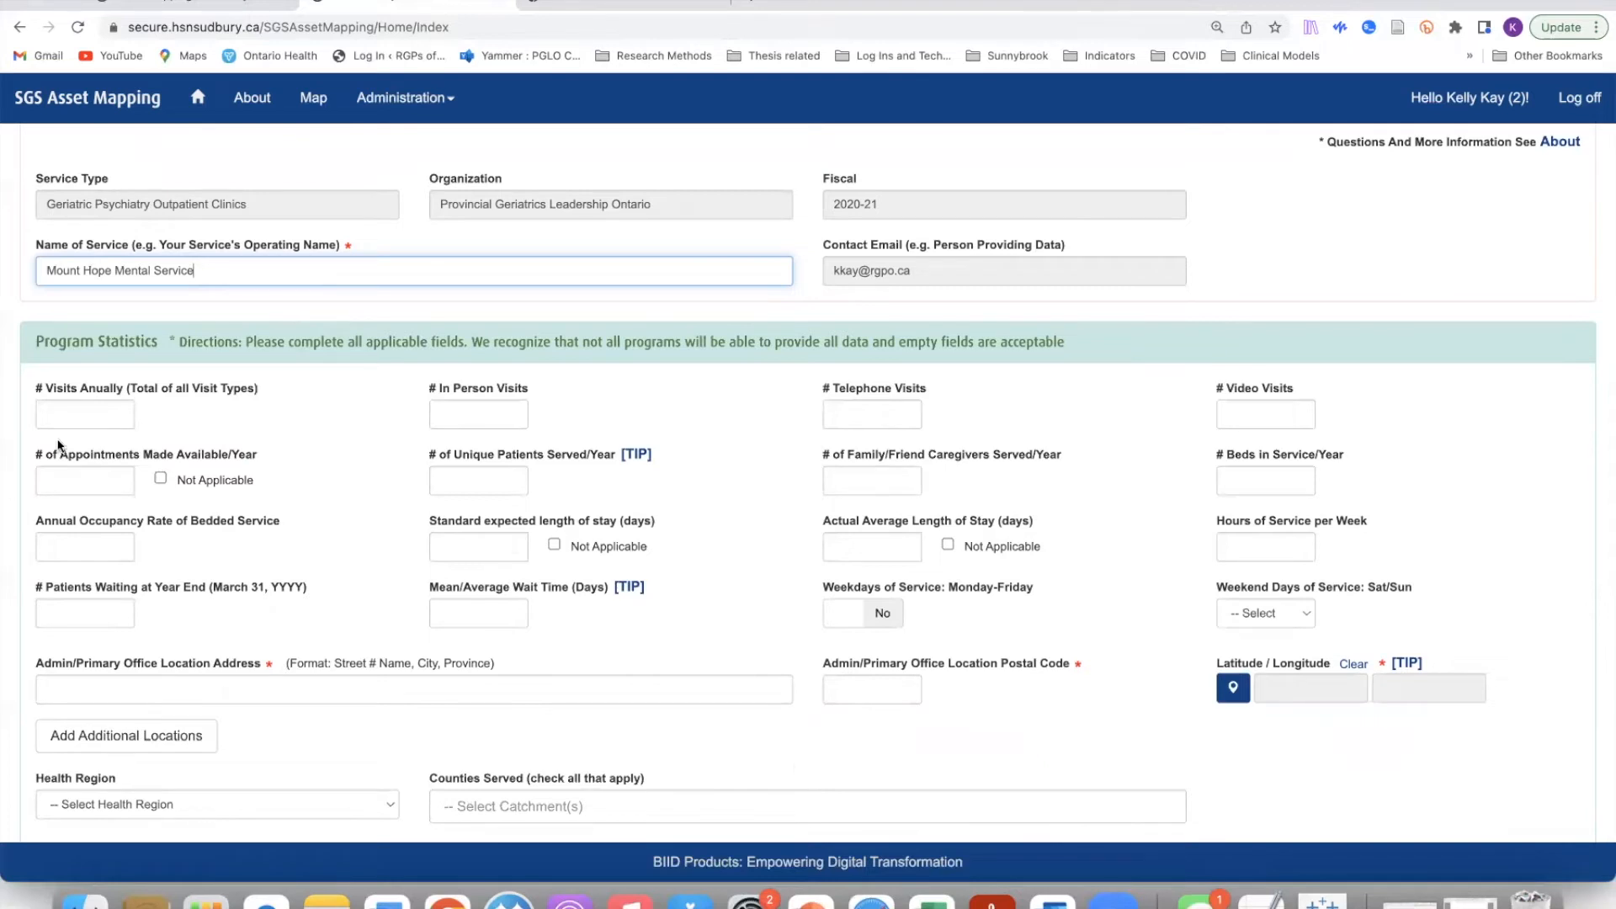
# Step: Enter 500 annual visits and 100 in-person visits
pyautogui.click(60, 409)
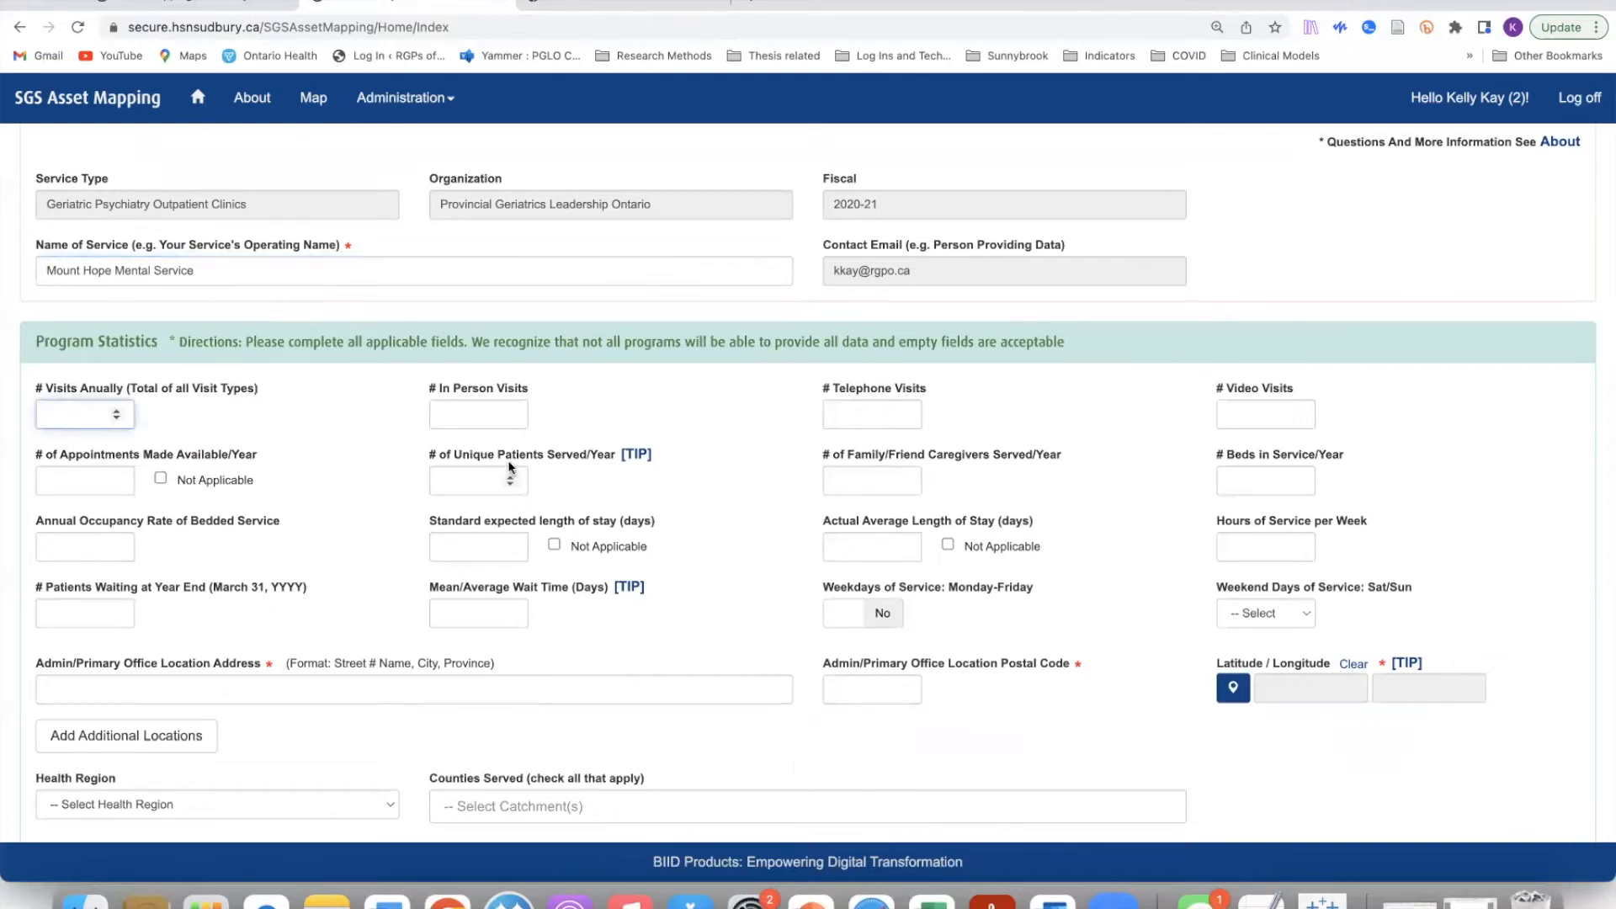
pyautogui.write('5000')
pyautogui.press('BackSpace')
pyautogui.click(464, 416)
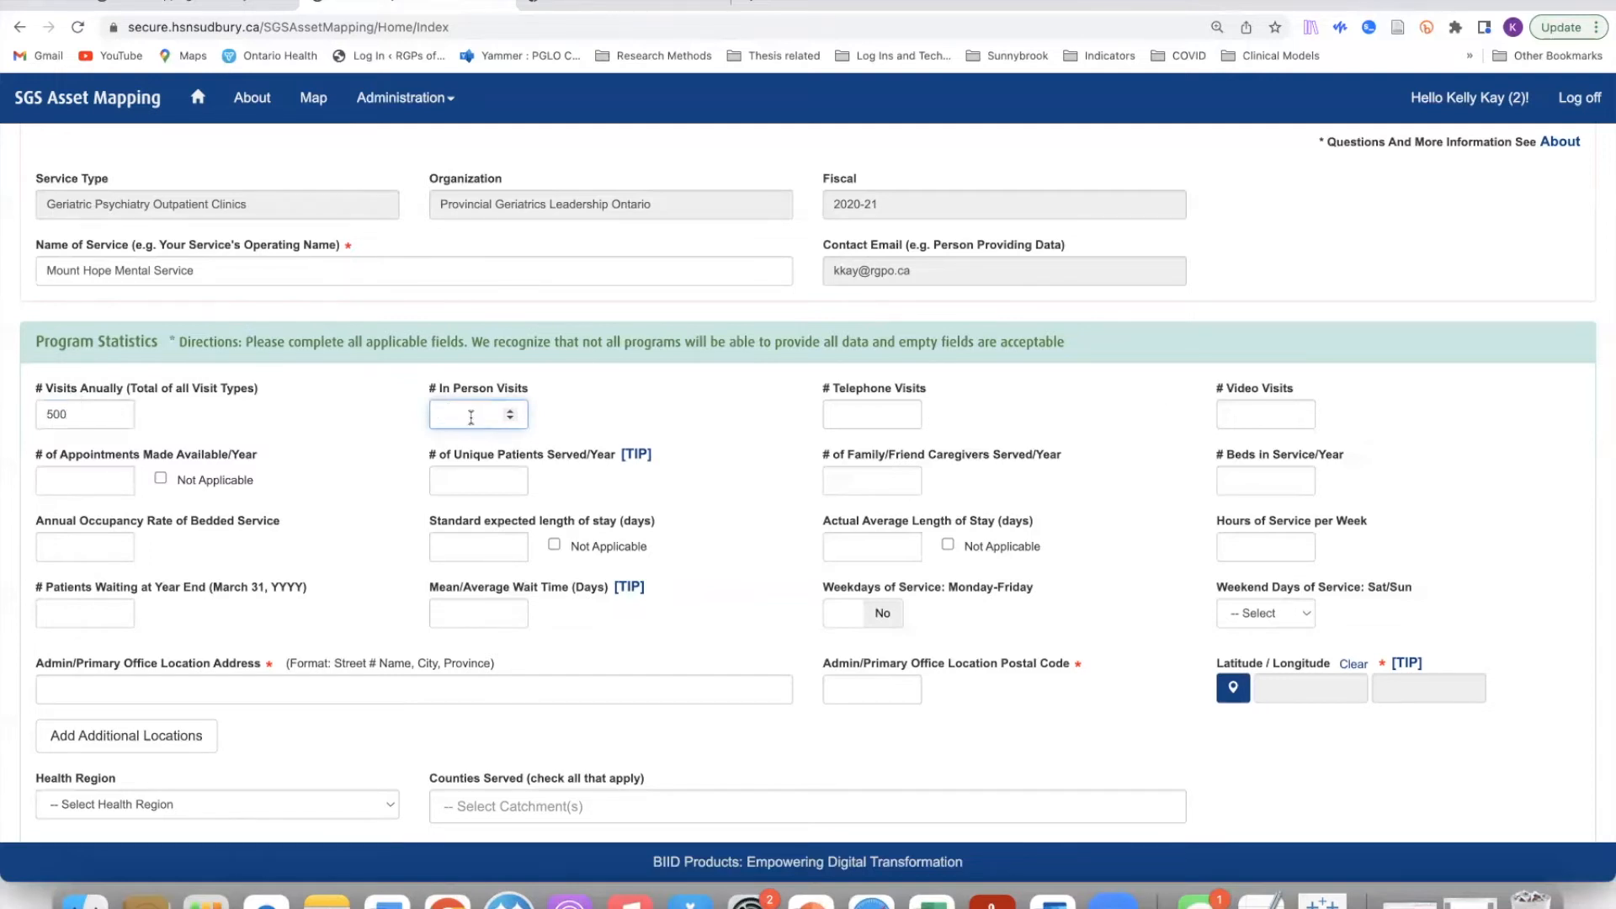
pyautogui.write('100')
# Step: Enter 100 telephone visits and 300 video visits, correcting the mistyped values
pyautogui.click(852, 414)
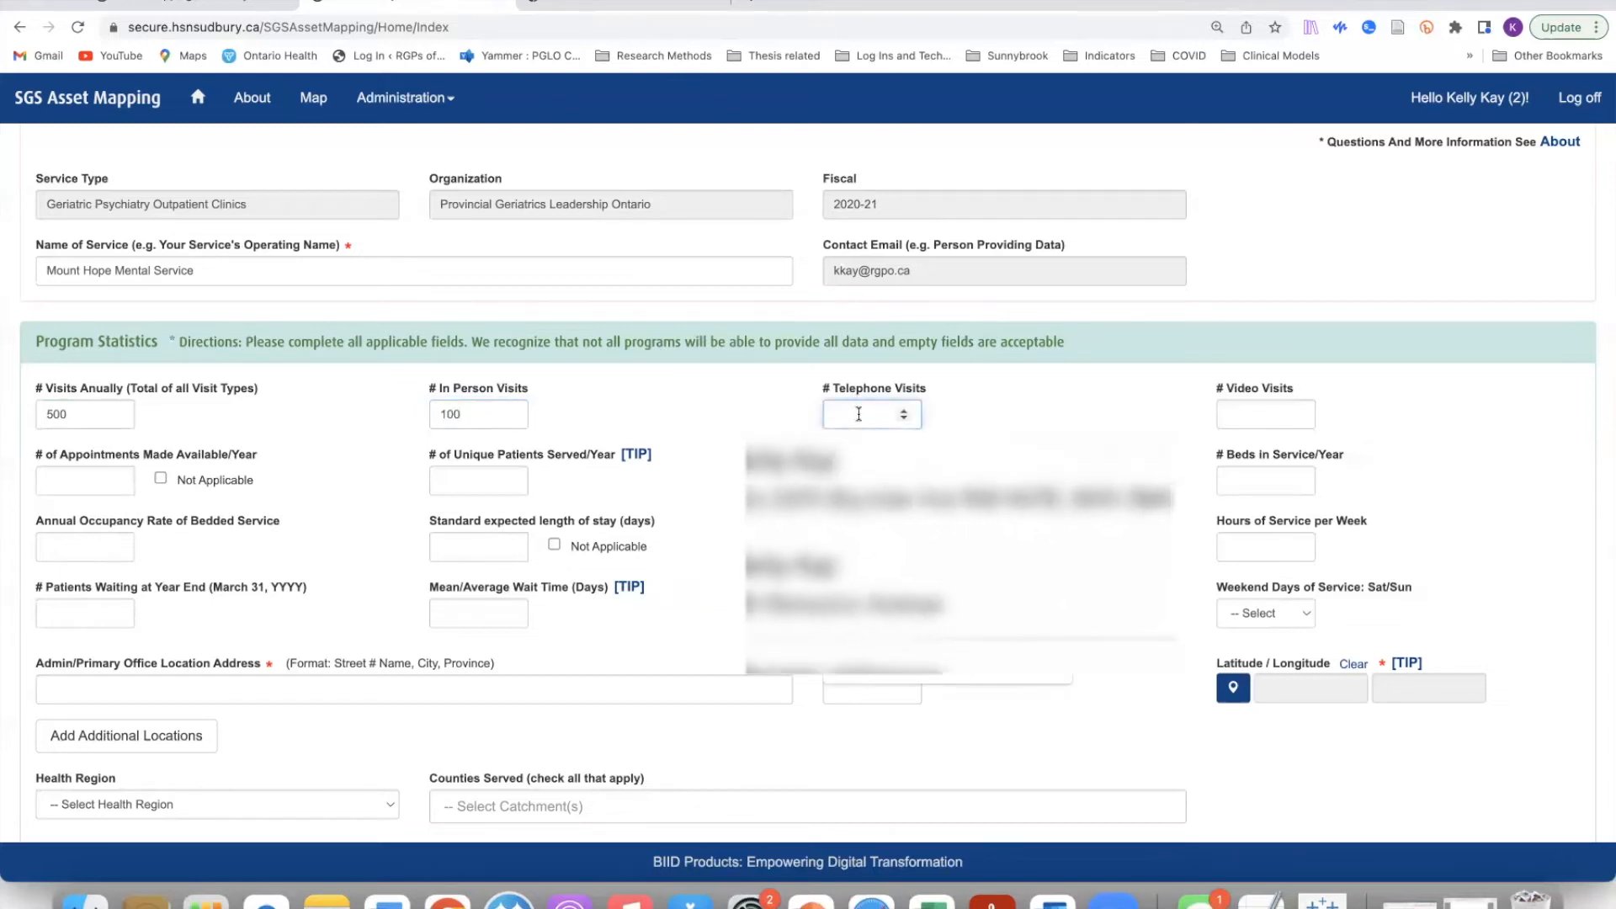
pyautogui.write('45')
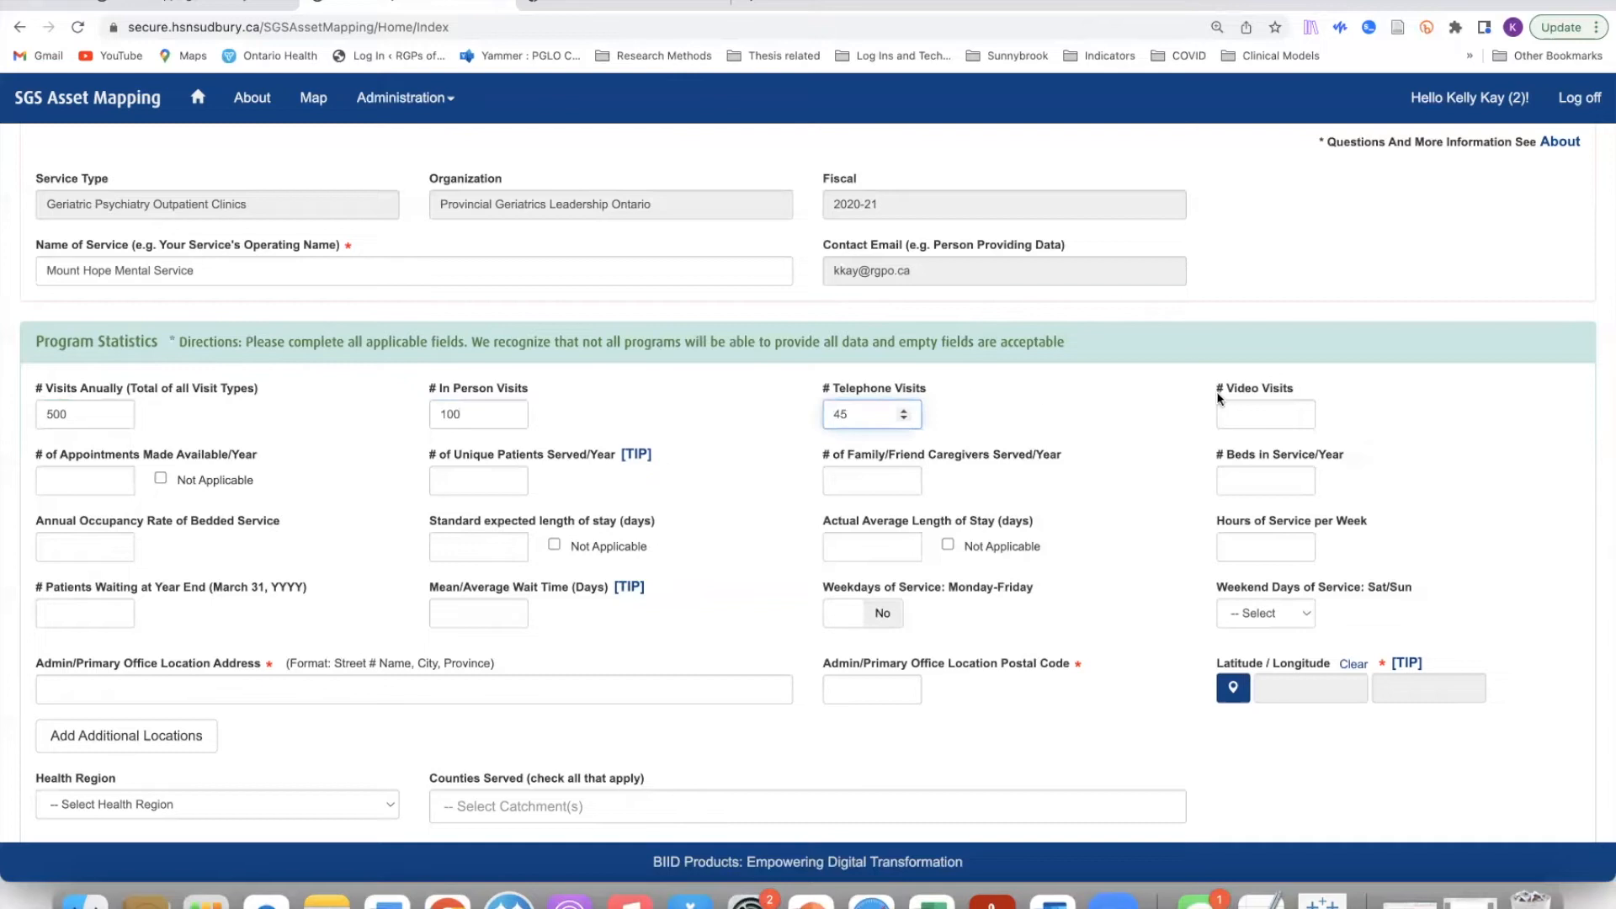
pyautogui.click(1271, 417)
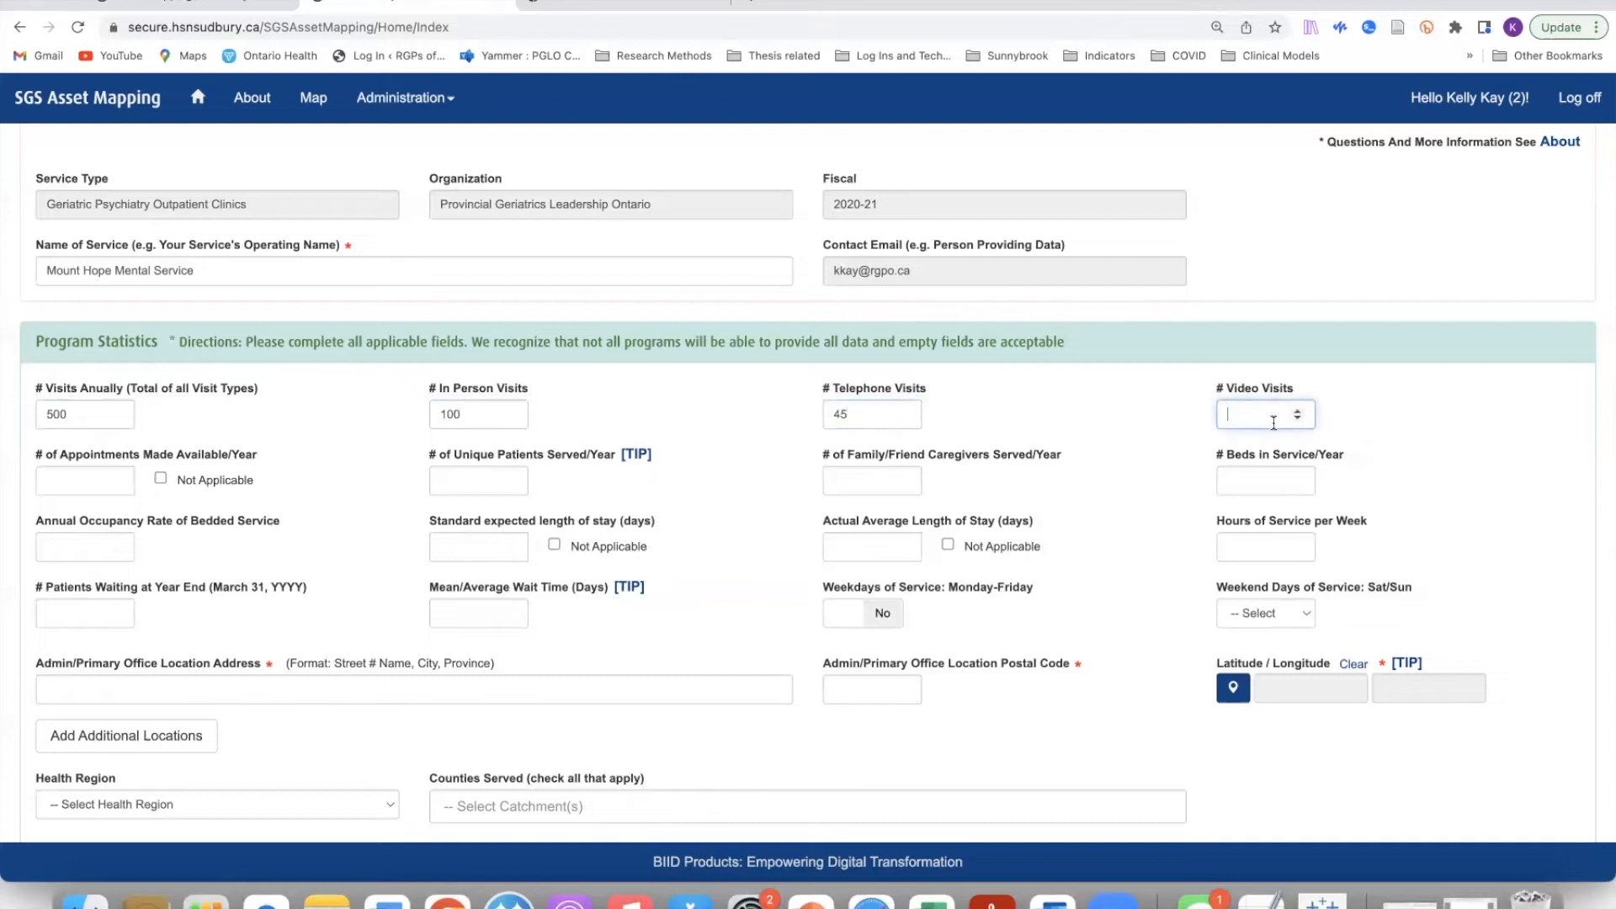
pyautogui.click(867, 413)
pyautogui.press('BackSpace')
pyautogui.press('BackSpace')
pyautogui.write('100')
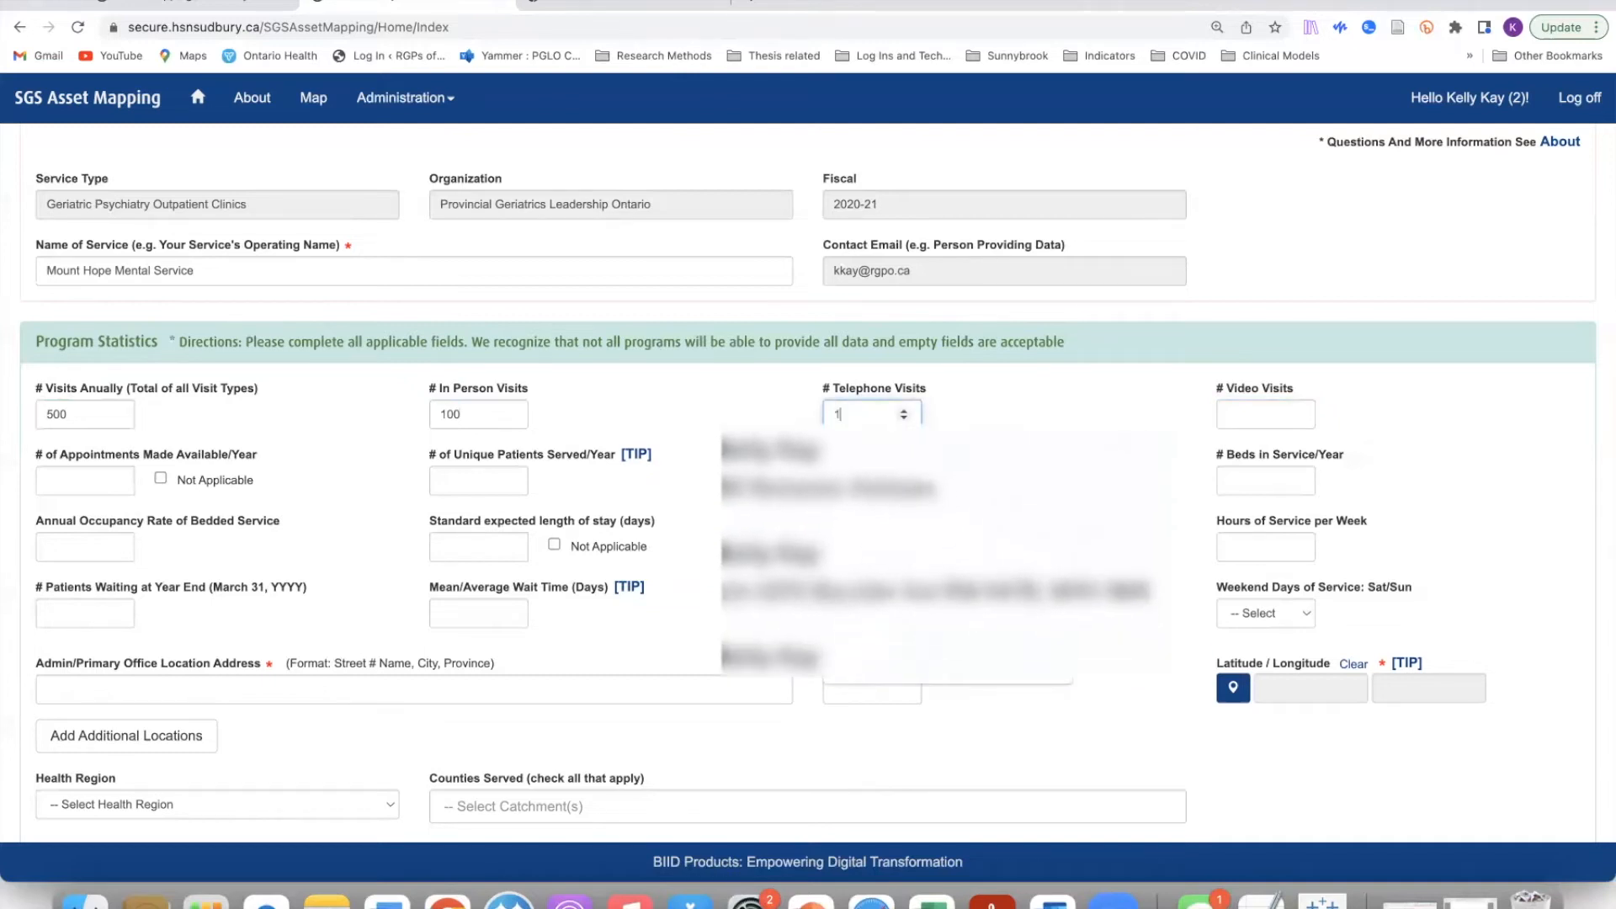
pyautogui.click(1264, 414)
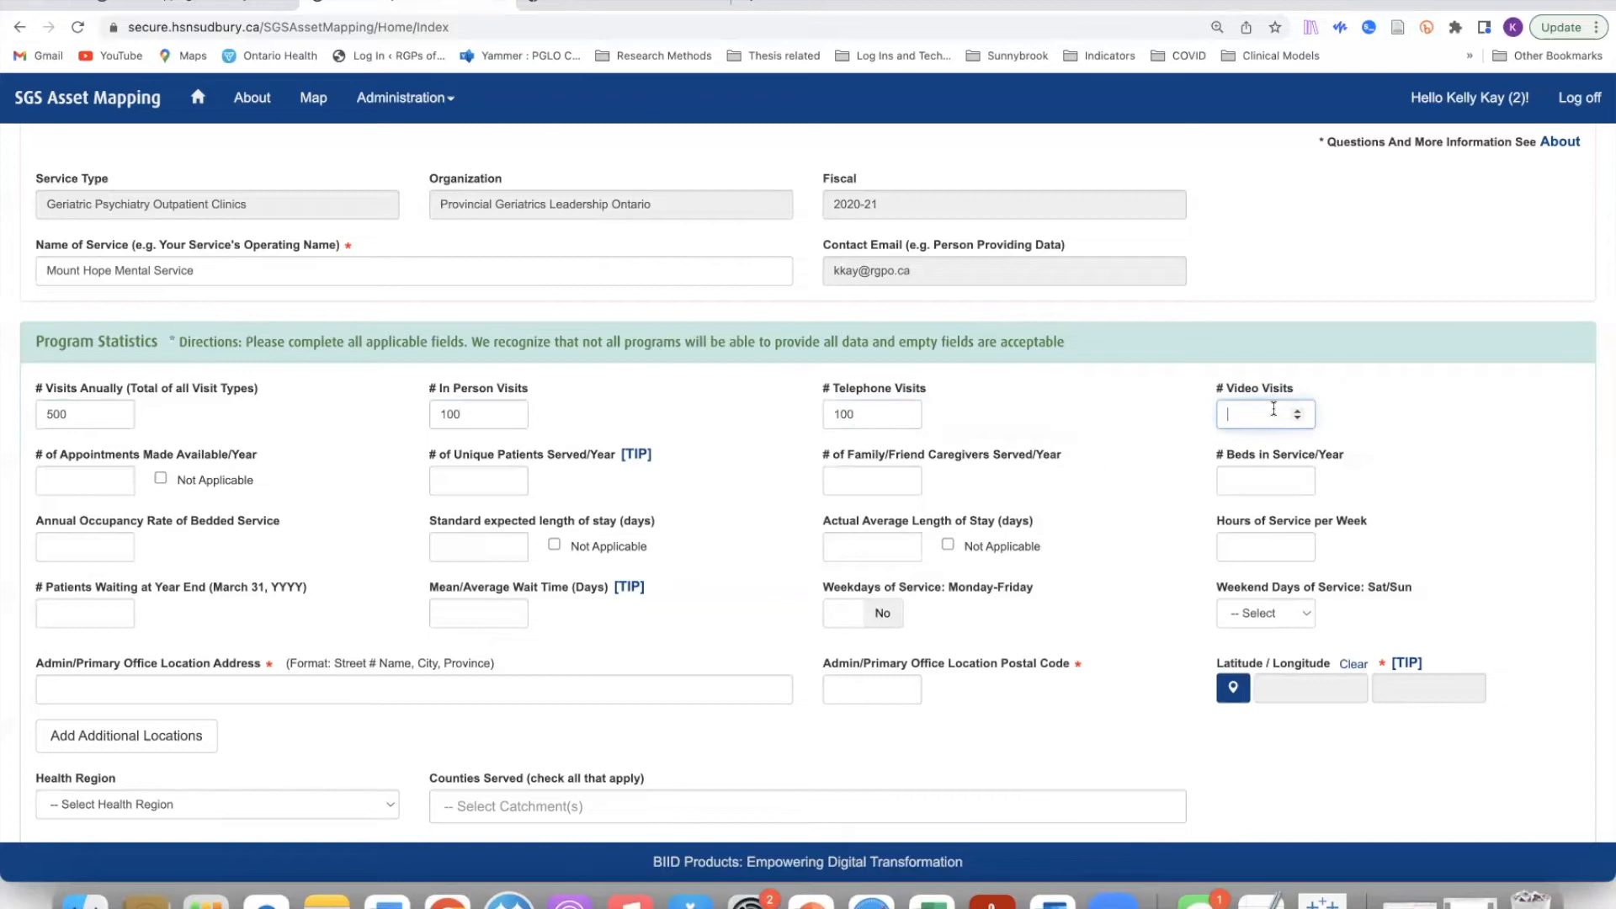
pyautogui.write('300')
pyautogui.click(451, 480)
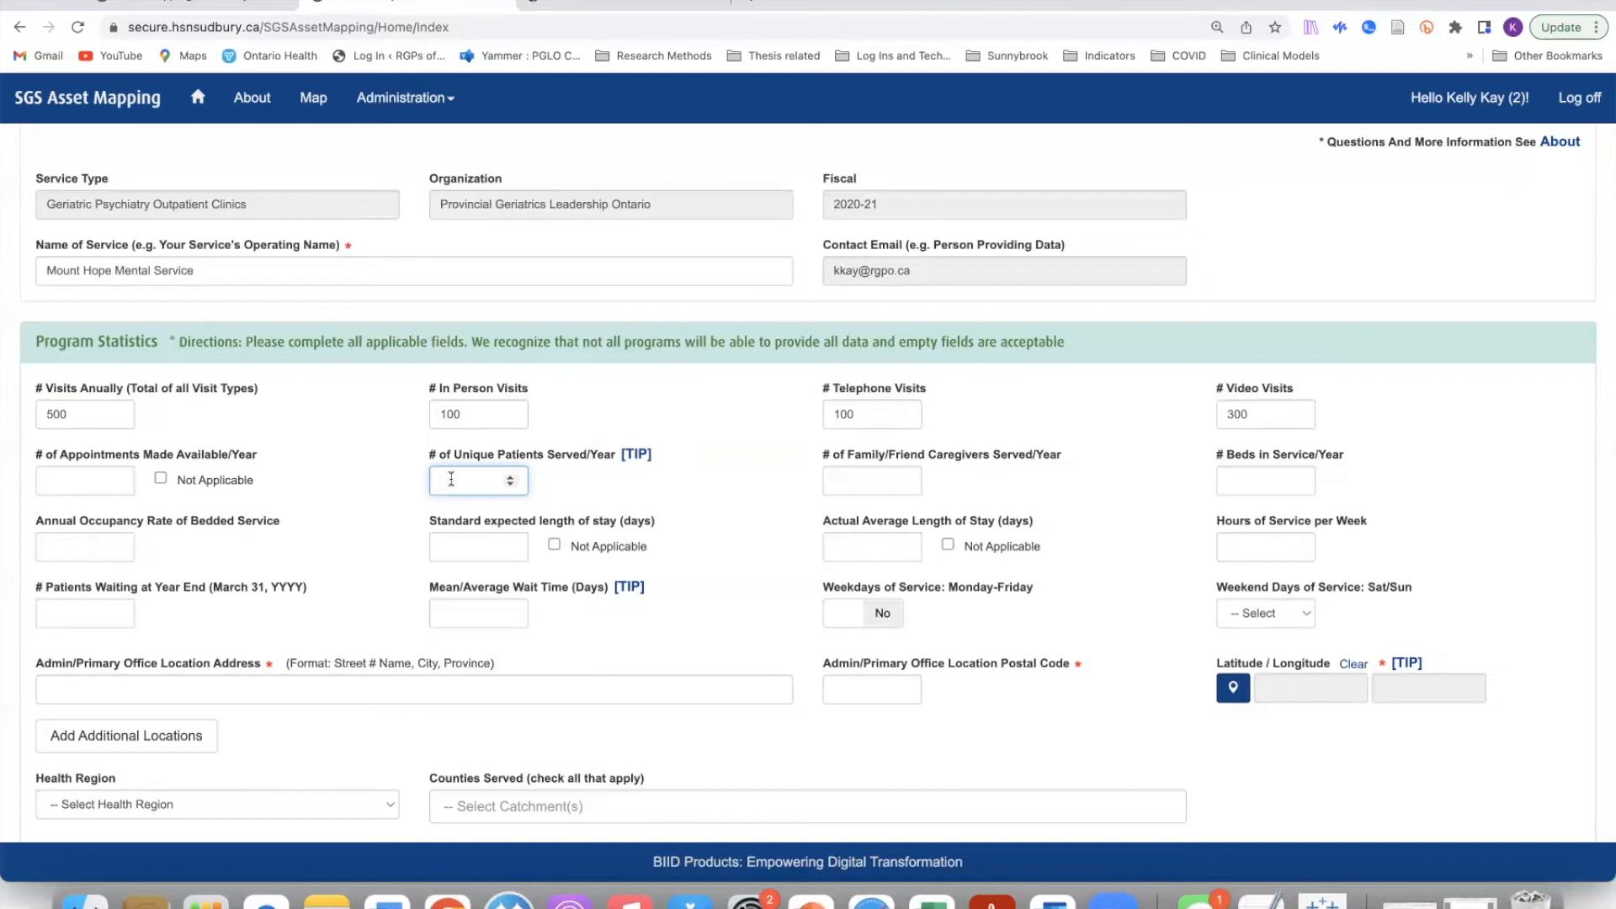
pyautogui.click(867, 481)
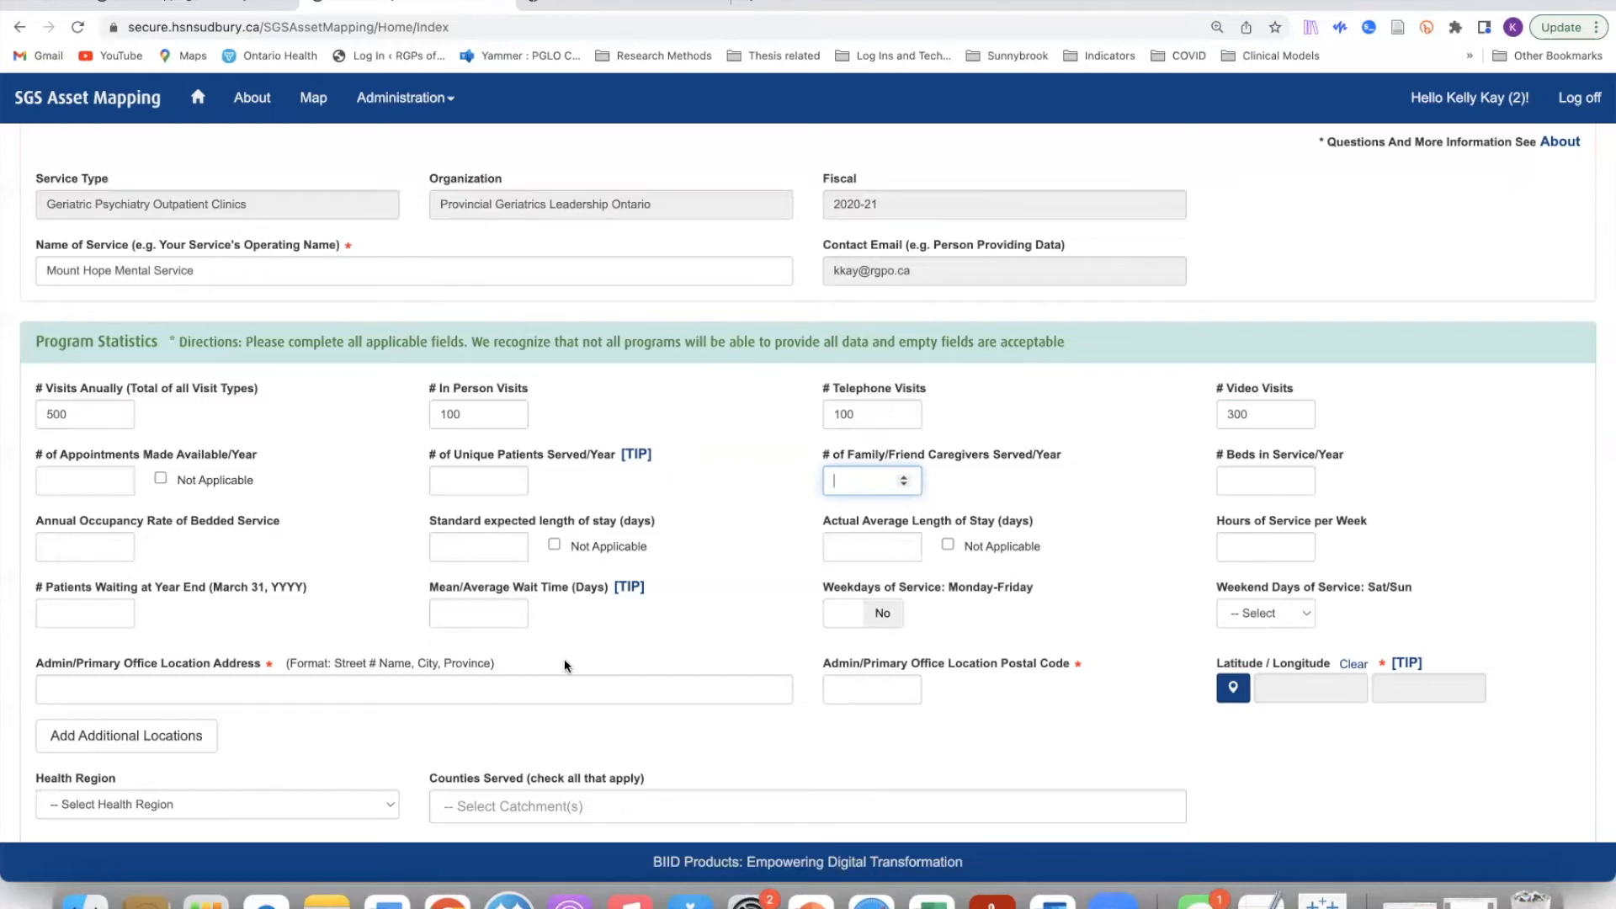
pyautogui.scroll(-2, 564, 660)
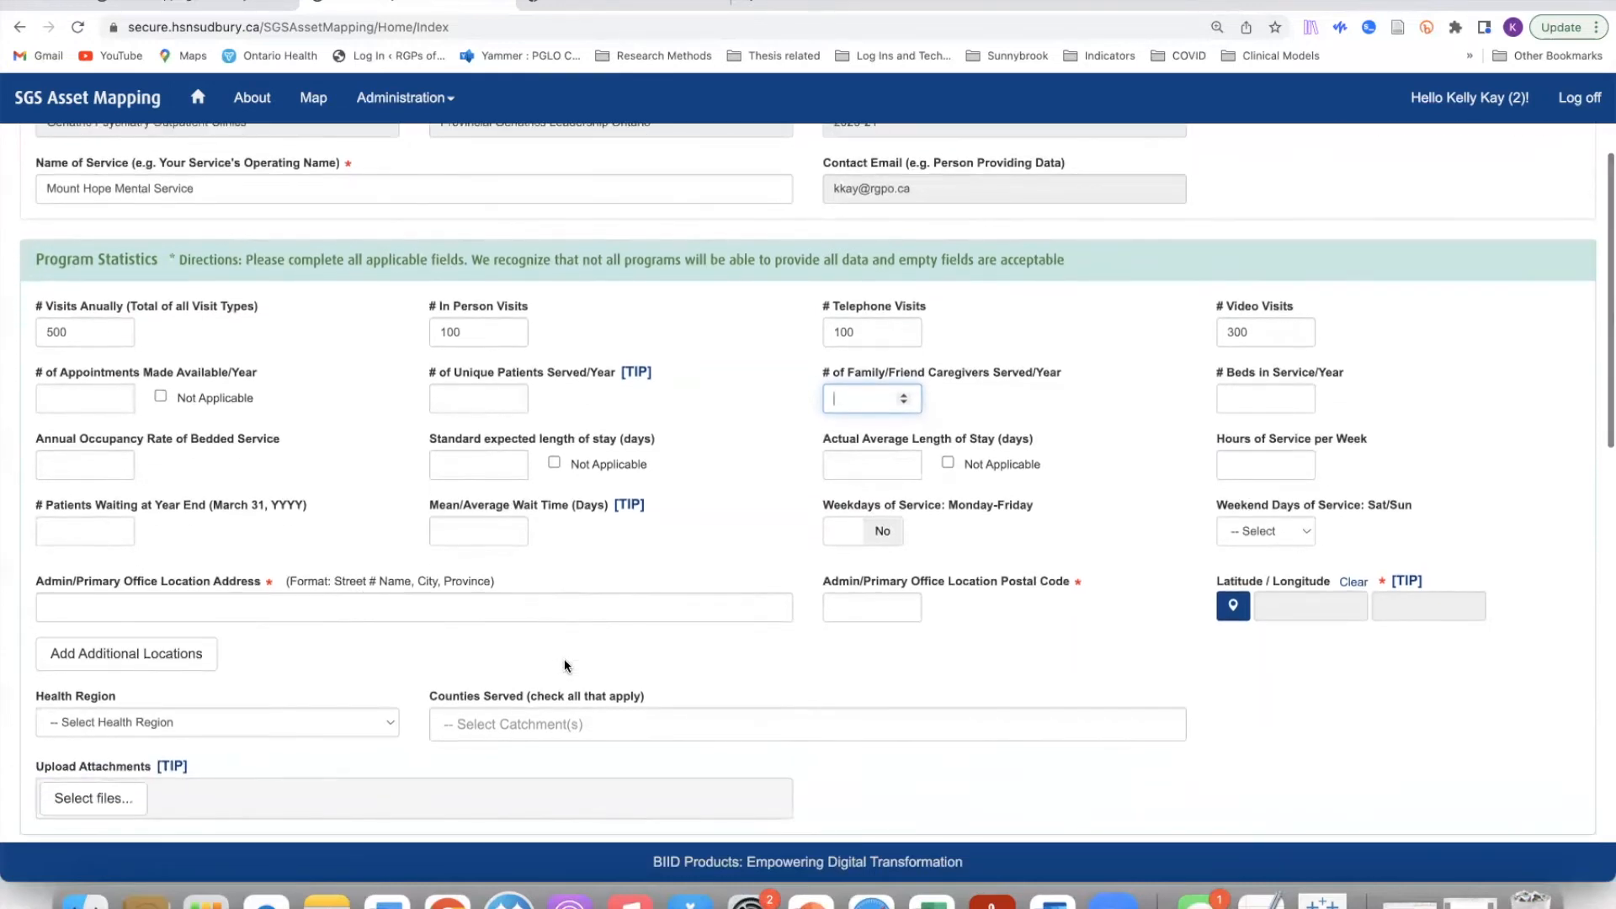
pyautogui.scroll(1, 564, 665)
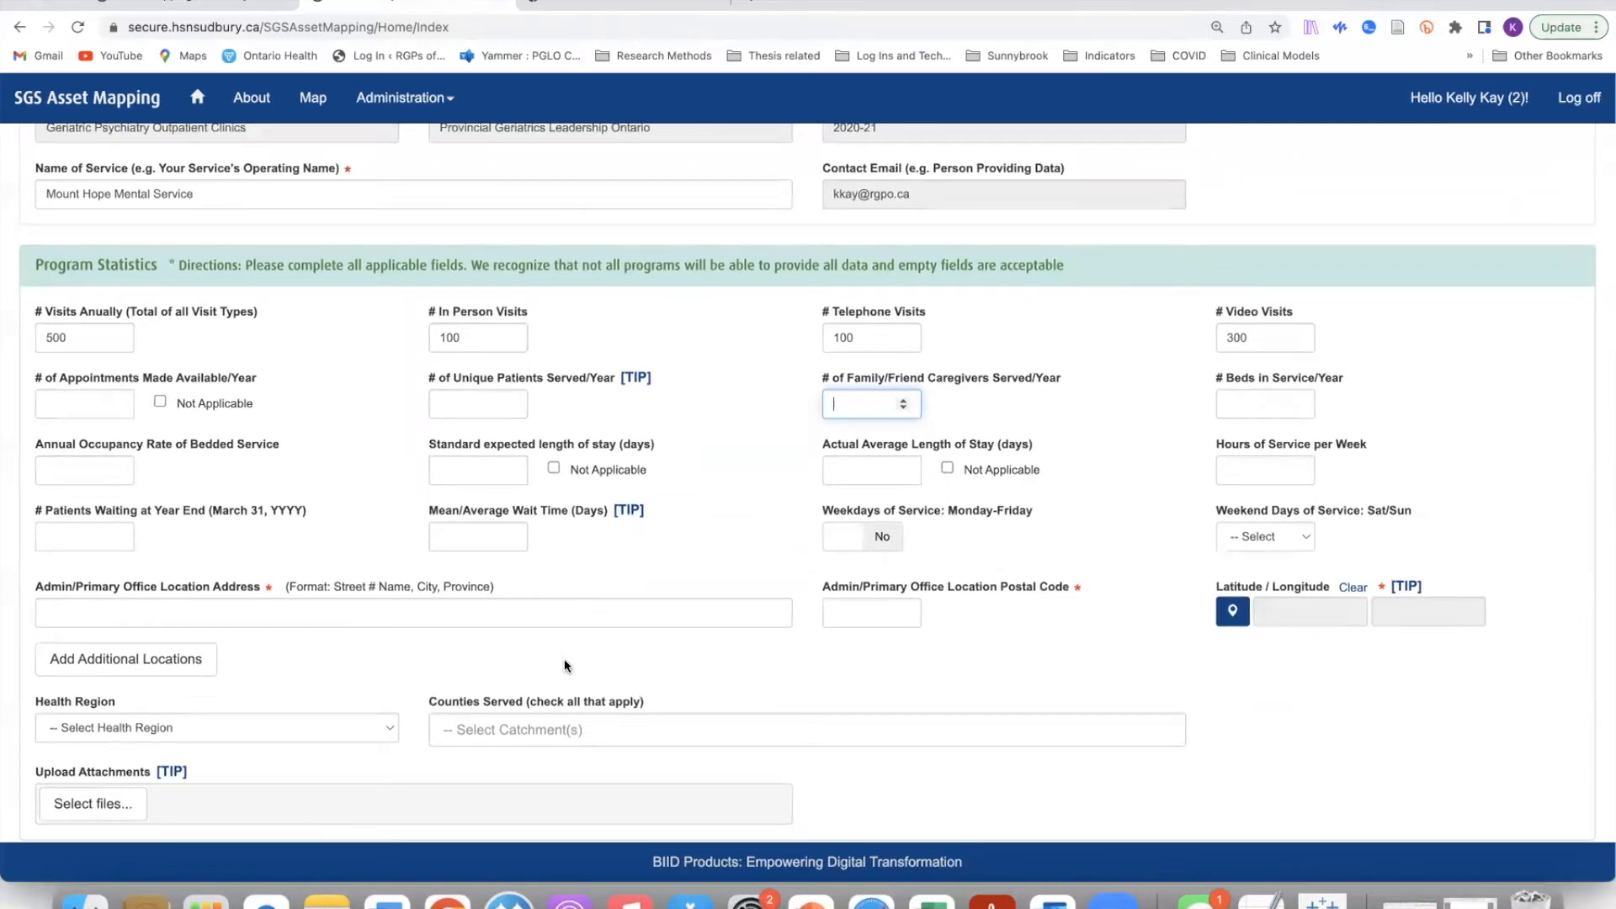
pyautogui.scroll(-1, 547, 660)
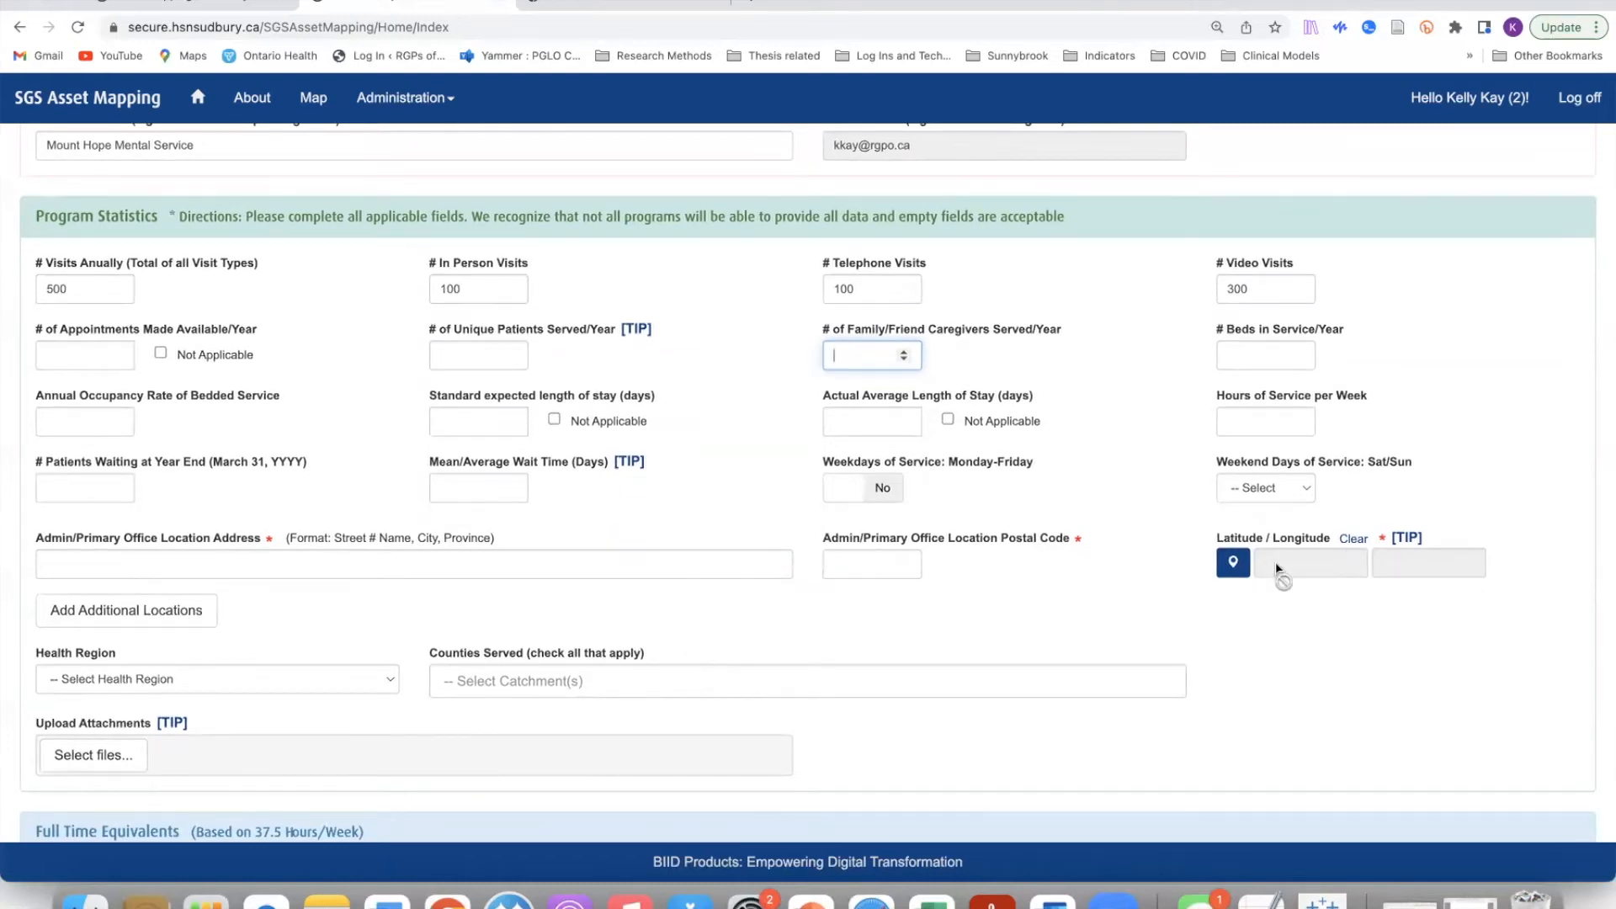
# Step: Open the location map and move the marker down toward Kingston
pyautogui.click(1233, 566)
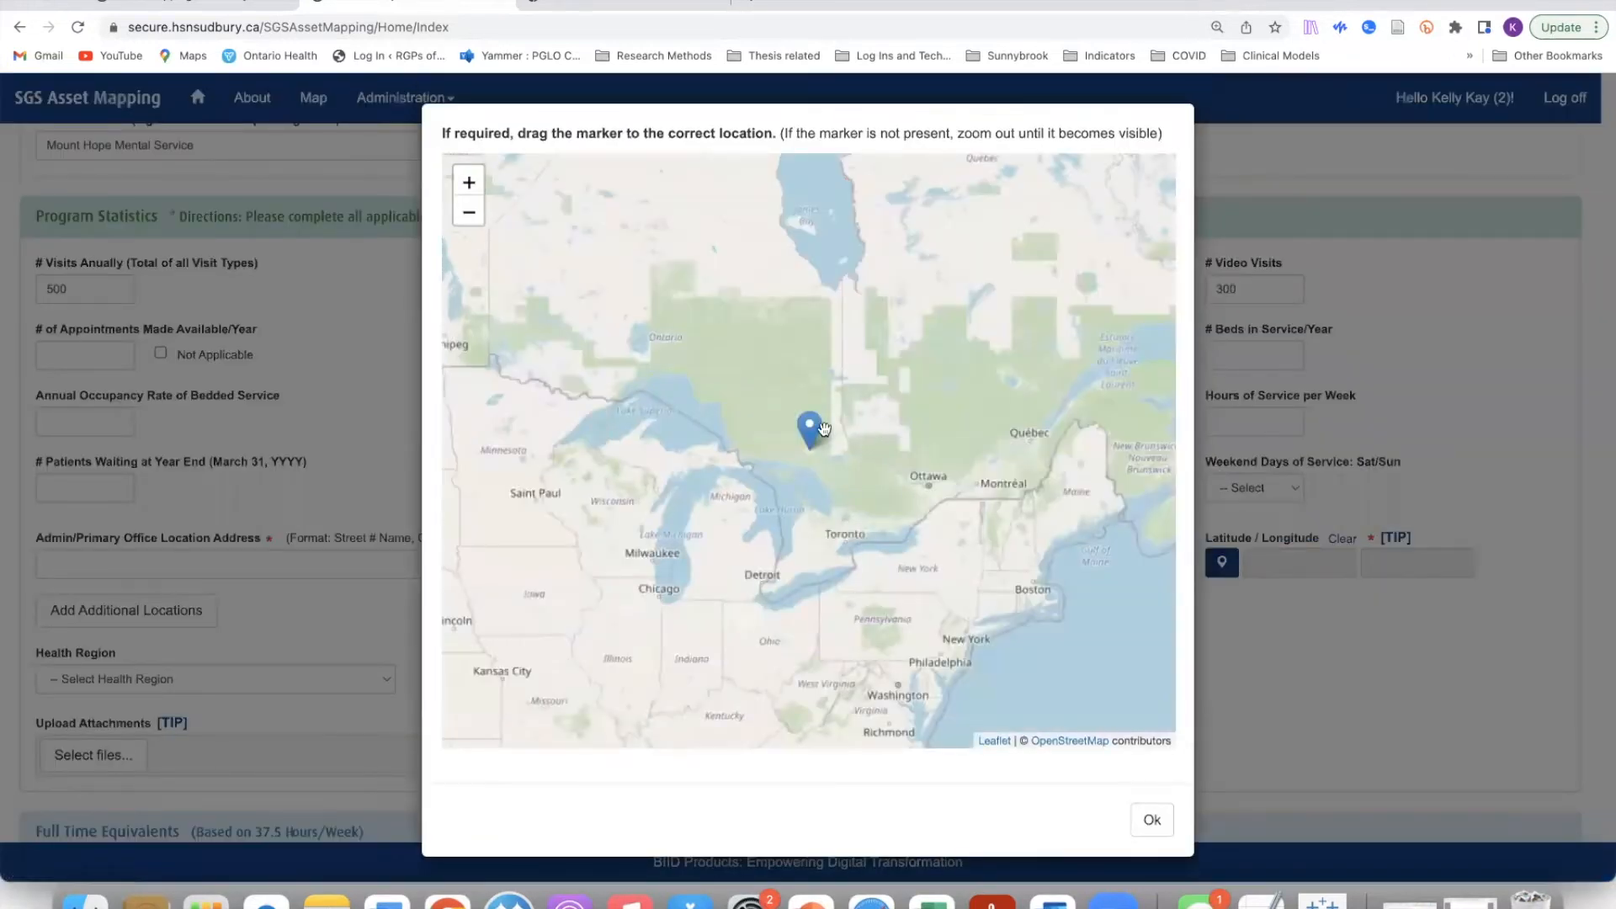
pyautogui.moveTo(823, 430)
pyautogui.mouseDown()
pyautogui.moveTo(852, 495)
pyautogui.moveTo(907, 496)
pyautogui.mouseUp()
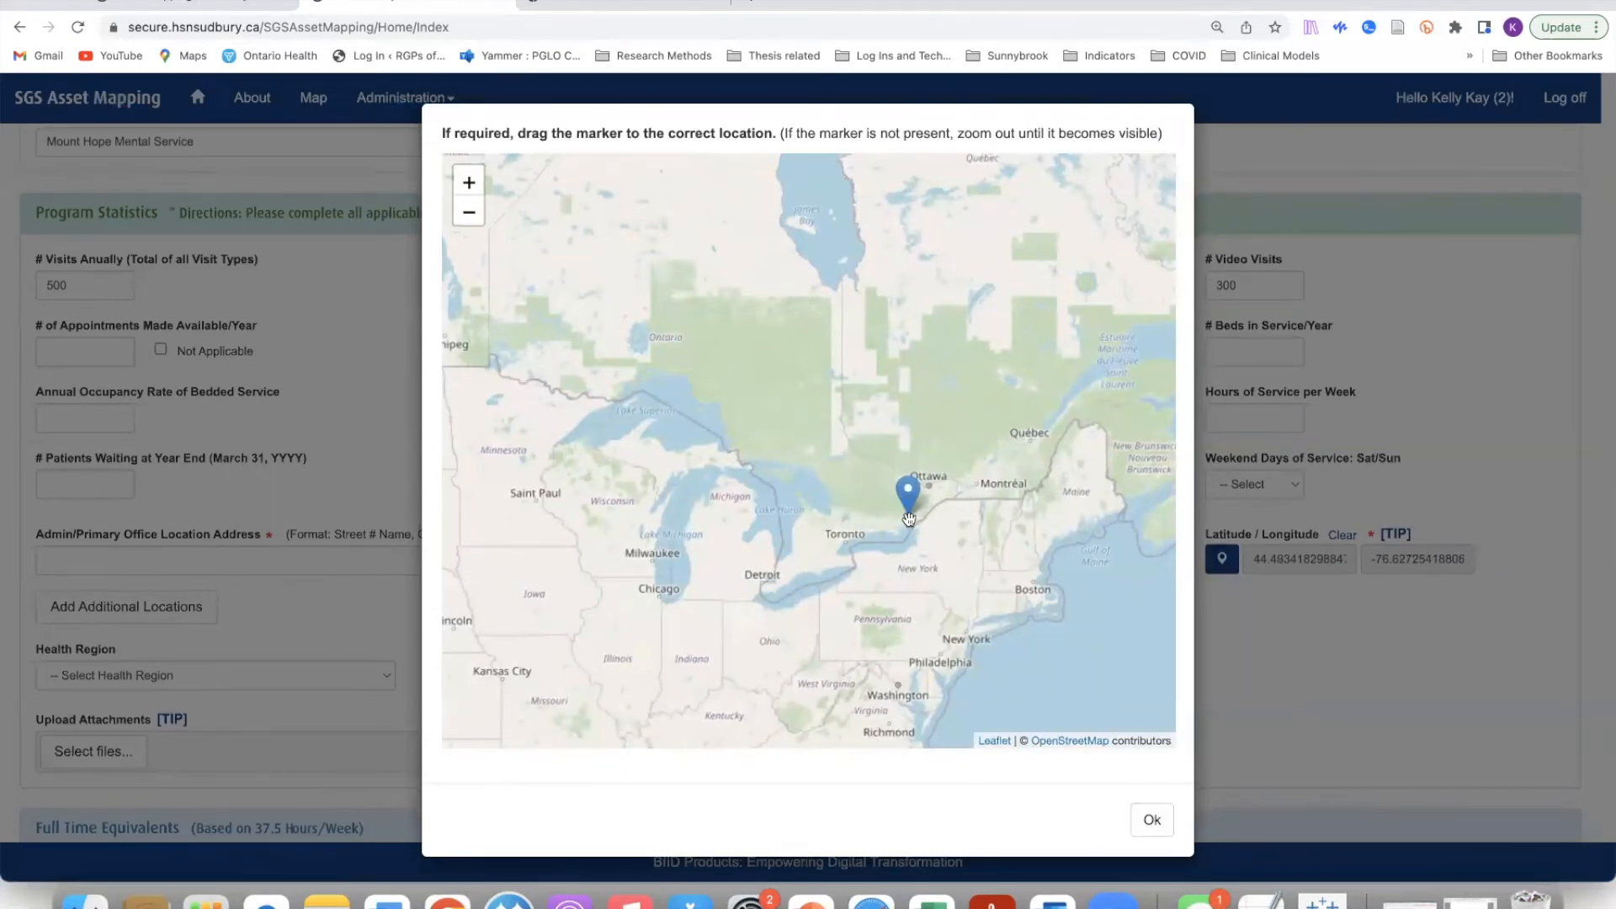
pyautogui.scroll(-2, 908, 509)
pyautogui.scroll(-1, 908, 515)
pyautogui.scroll(3, 908, 515)
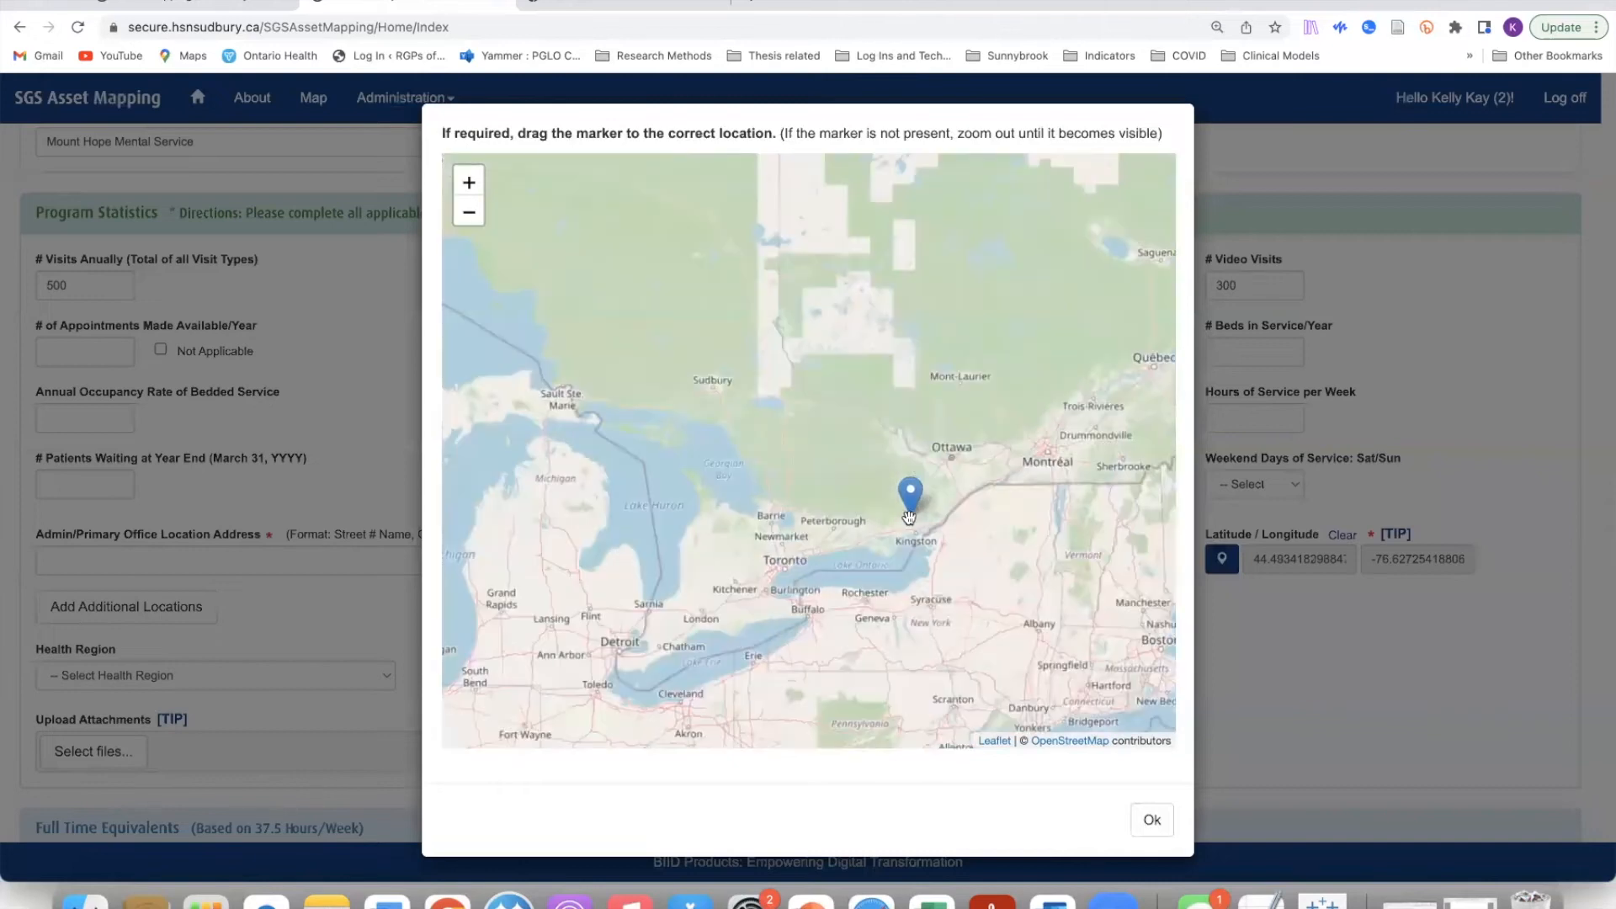
pyautogui.scroll(2, 909, 515)
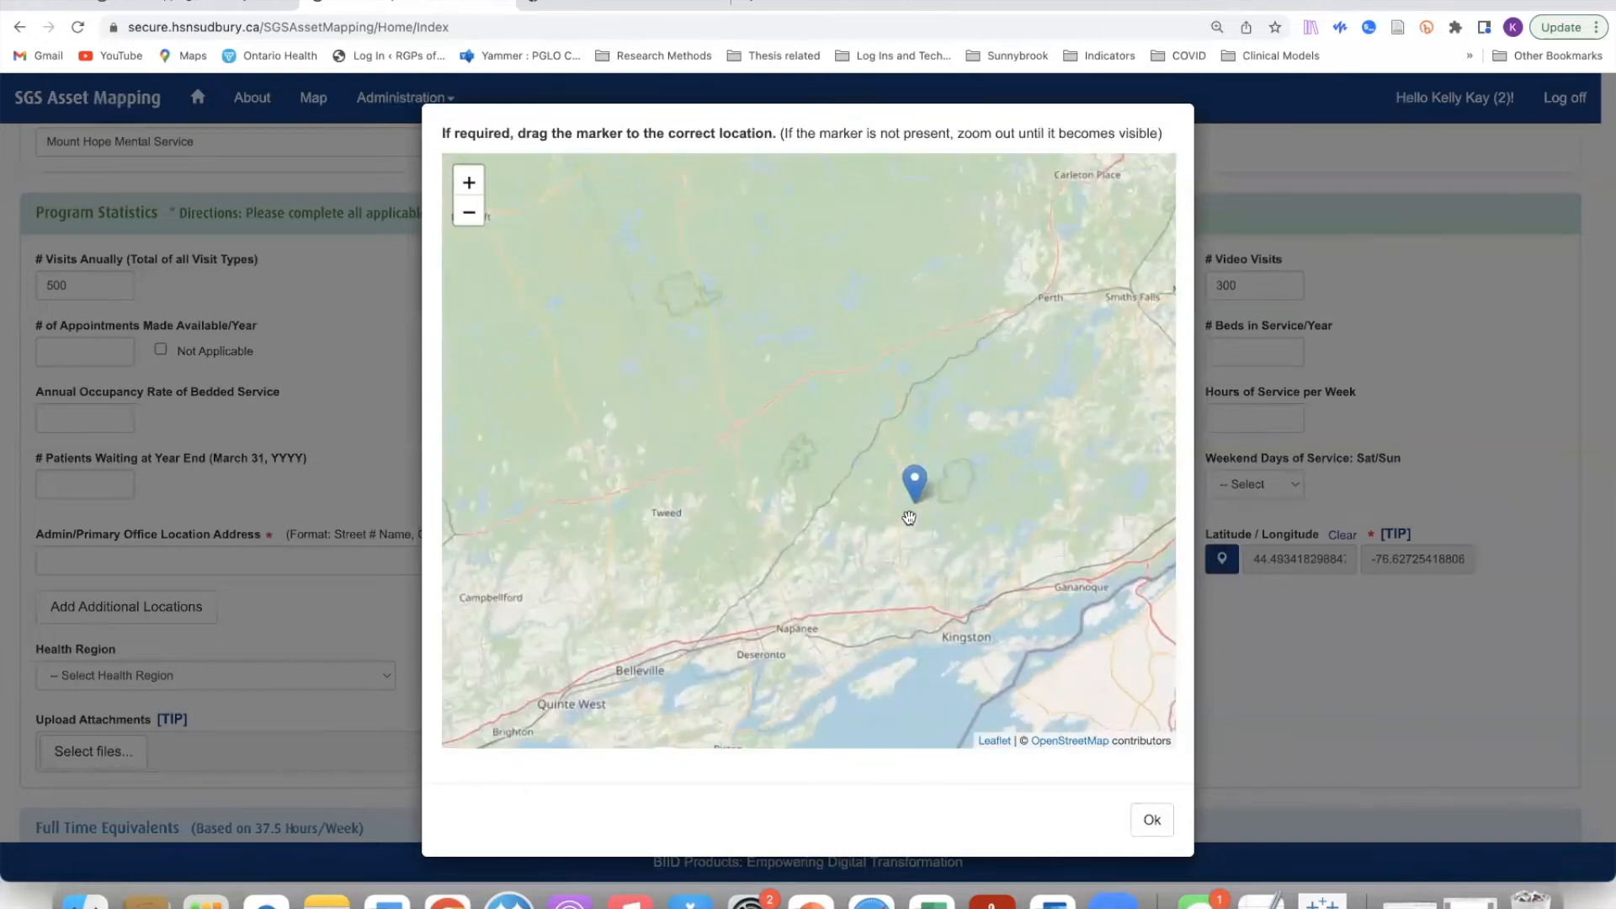
pyautogui.scroll(2, 909, 518)
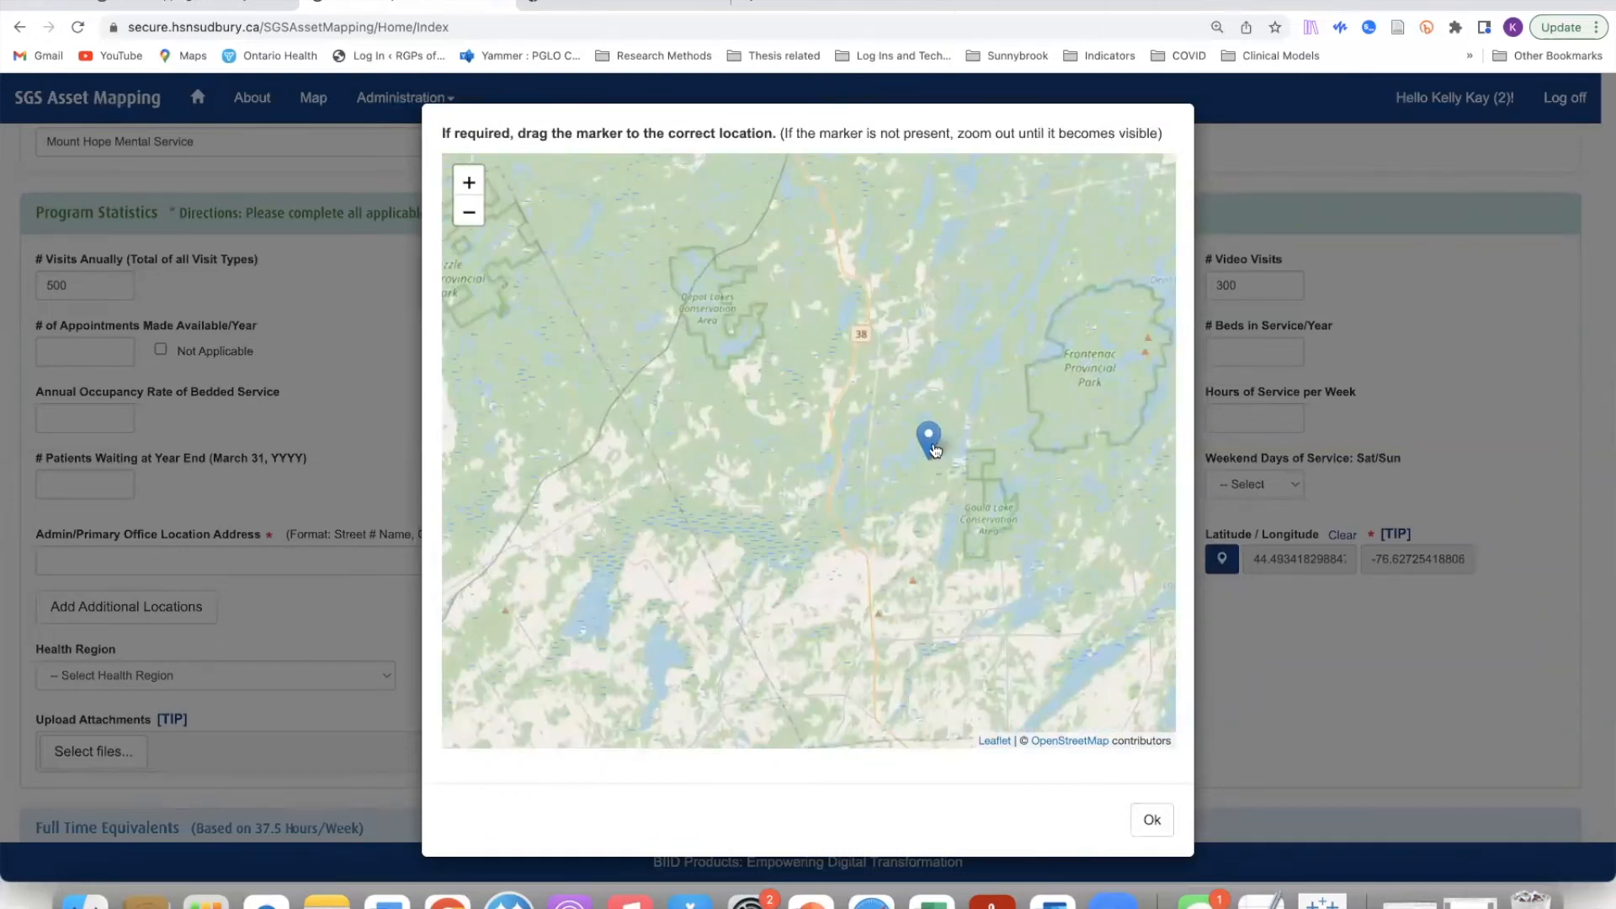
pyautogui.scroll(-1, 936, 451)
pyautogui.click(925, 504)
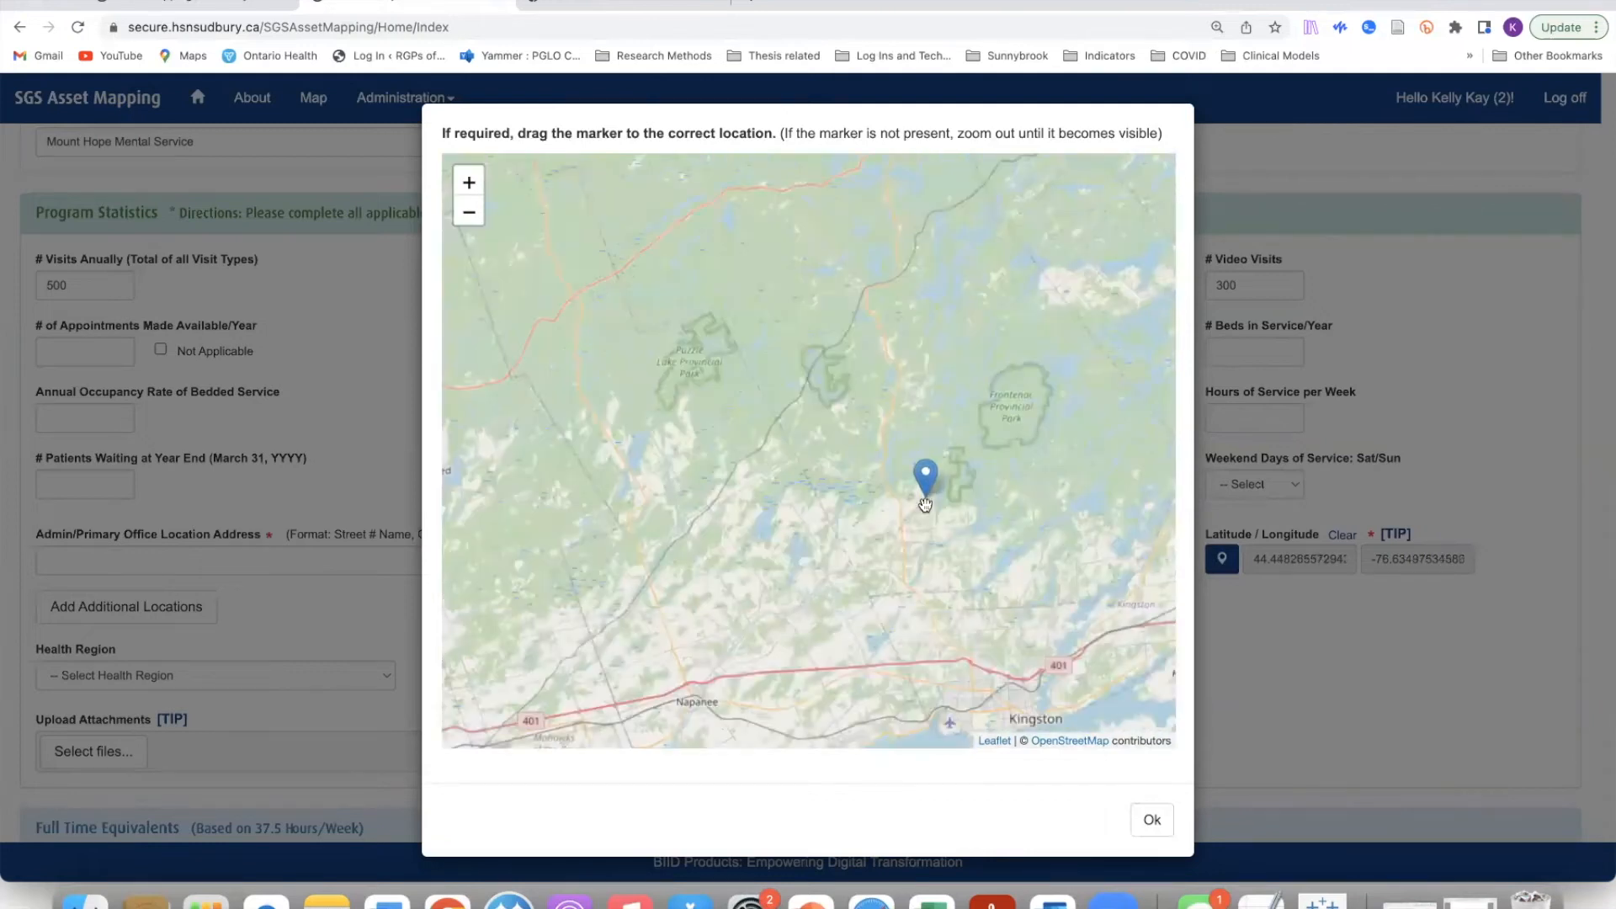
pyautogui.scroll(-1, 924, 503)
pyautogui.click(926, 538)
pyautogui.moveTo(924, 544); pyautogui.dragTo(957, 596)
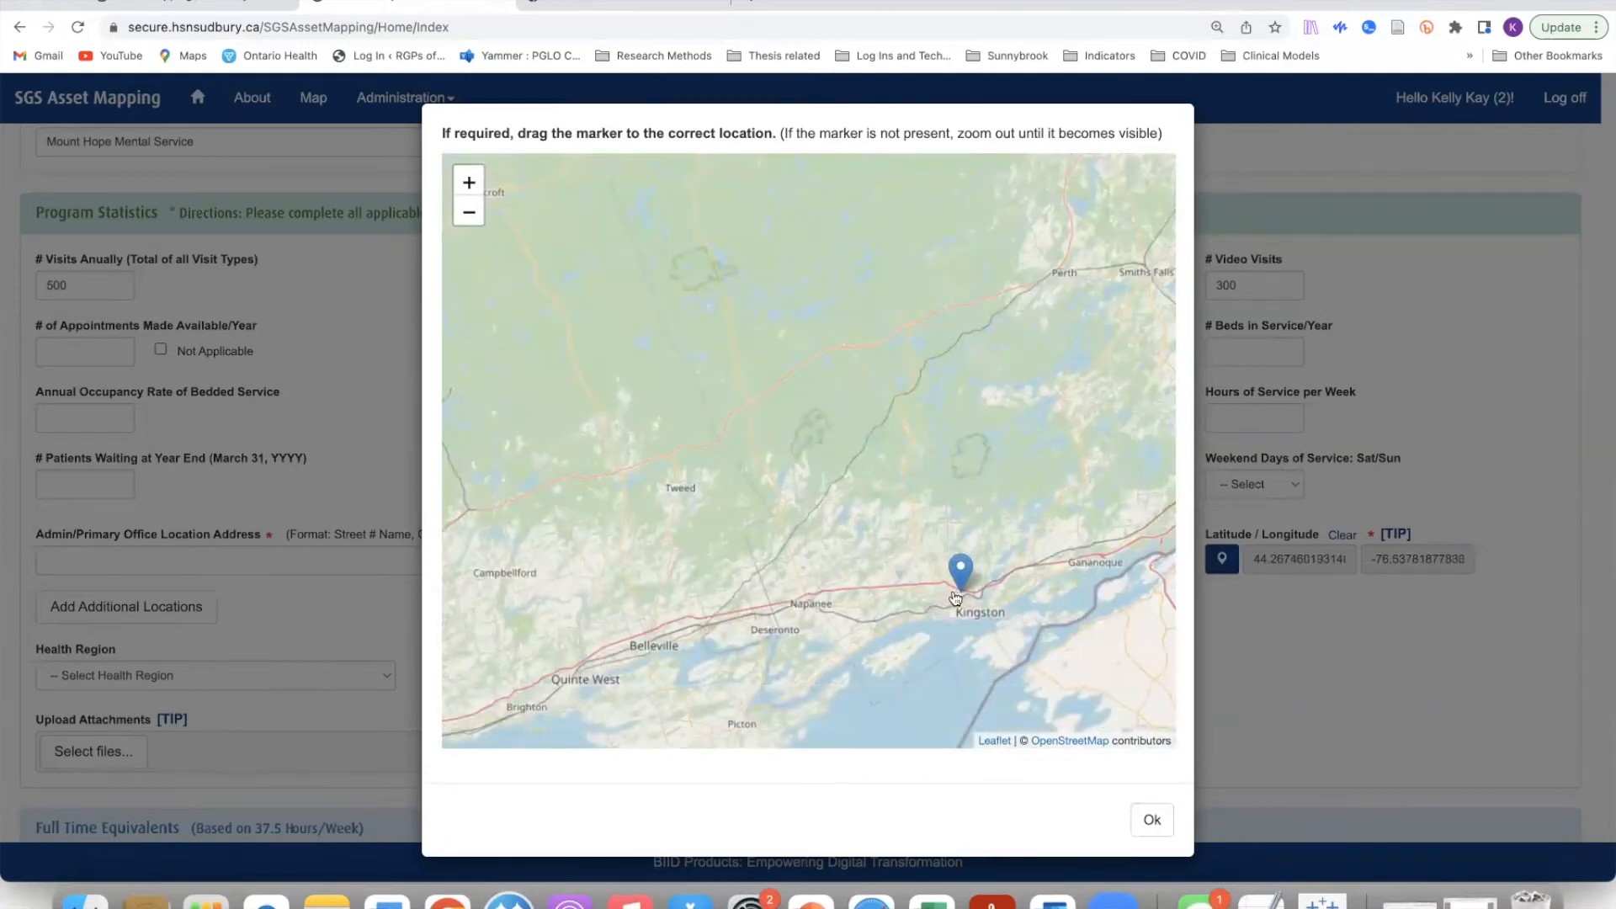
# Step: Place the marker just west of Cataraqui Cemetery (about 44.267, -76.548) and accept it
pyautogui.scroll(-2, 875, 604)
pyautogui.scroll(3, 875, 604)
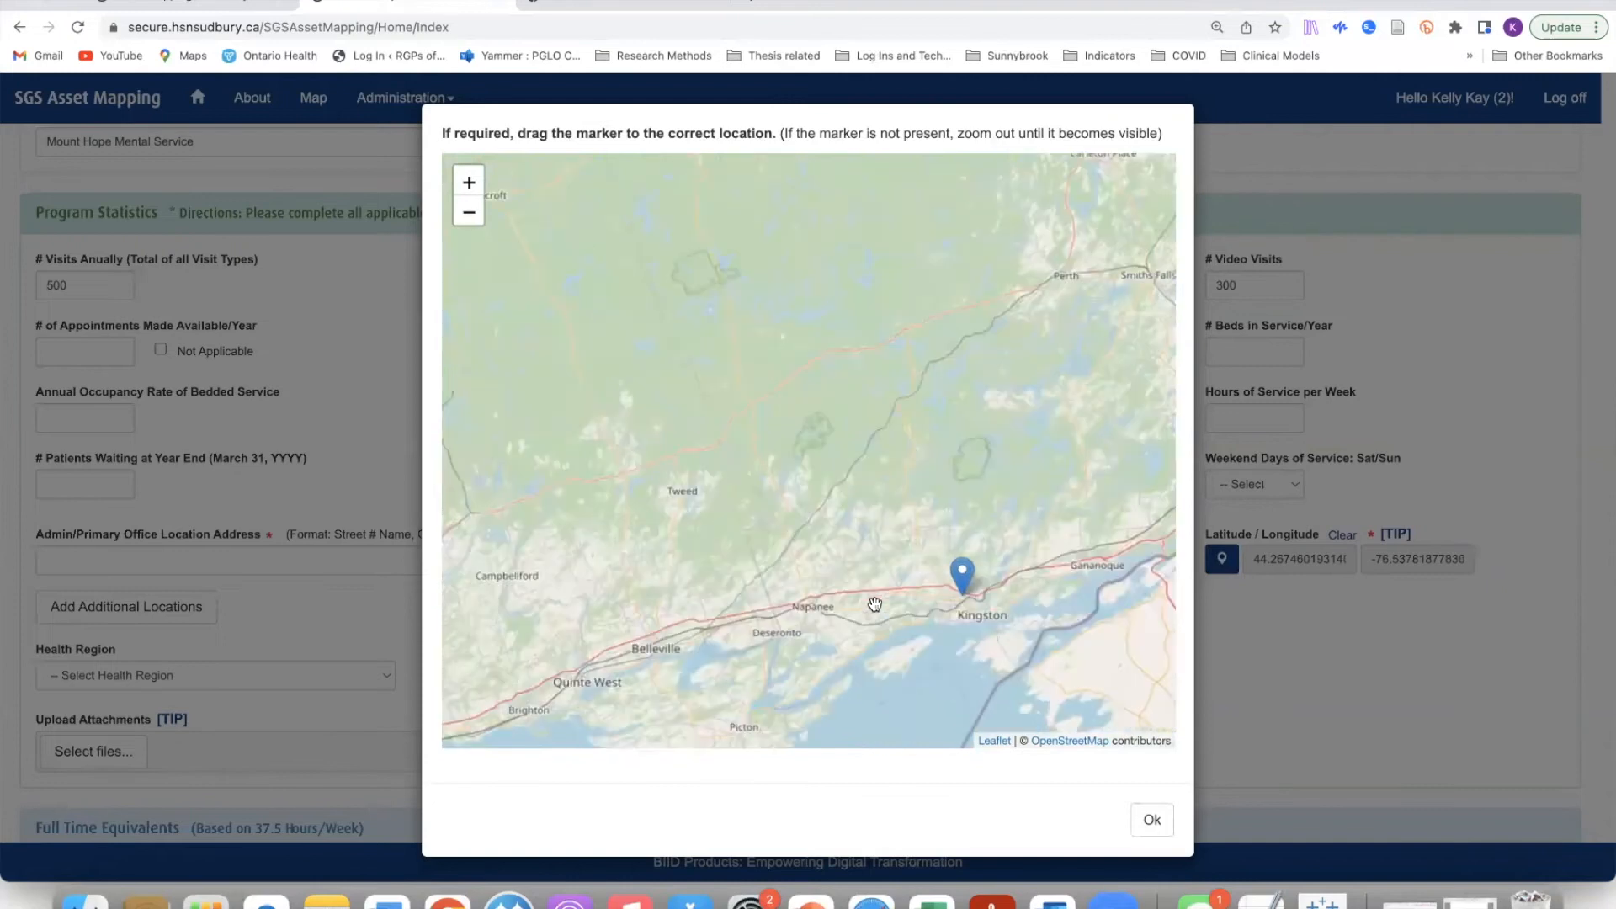
pyautogui.scroll(1, 875, 604)
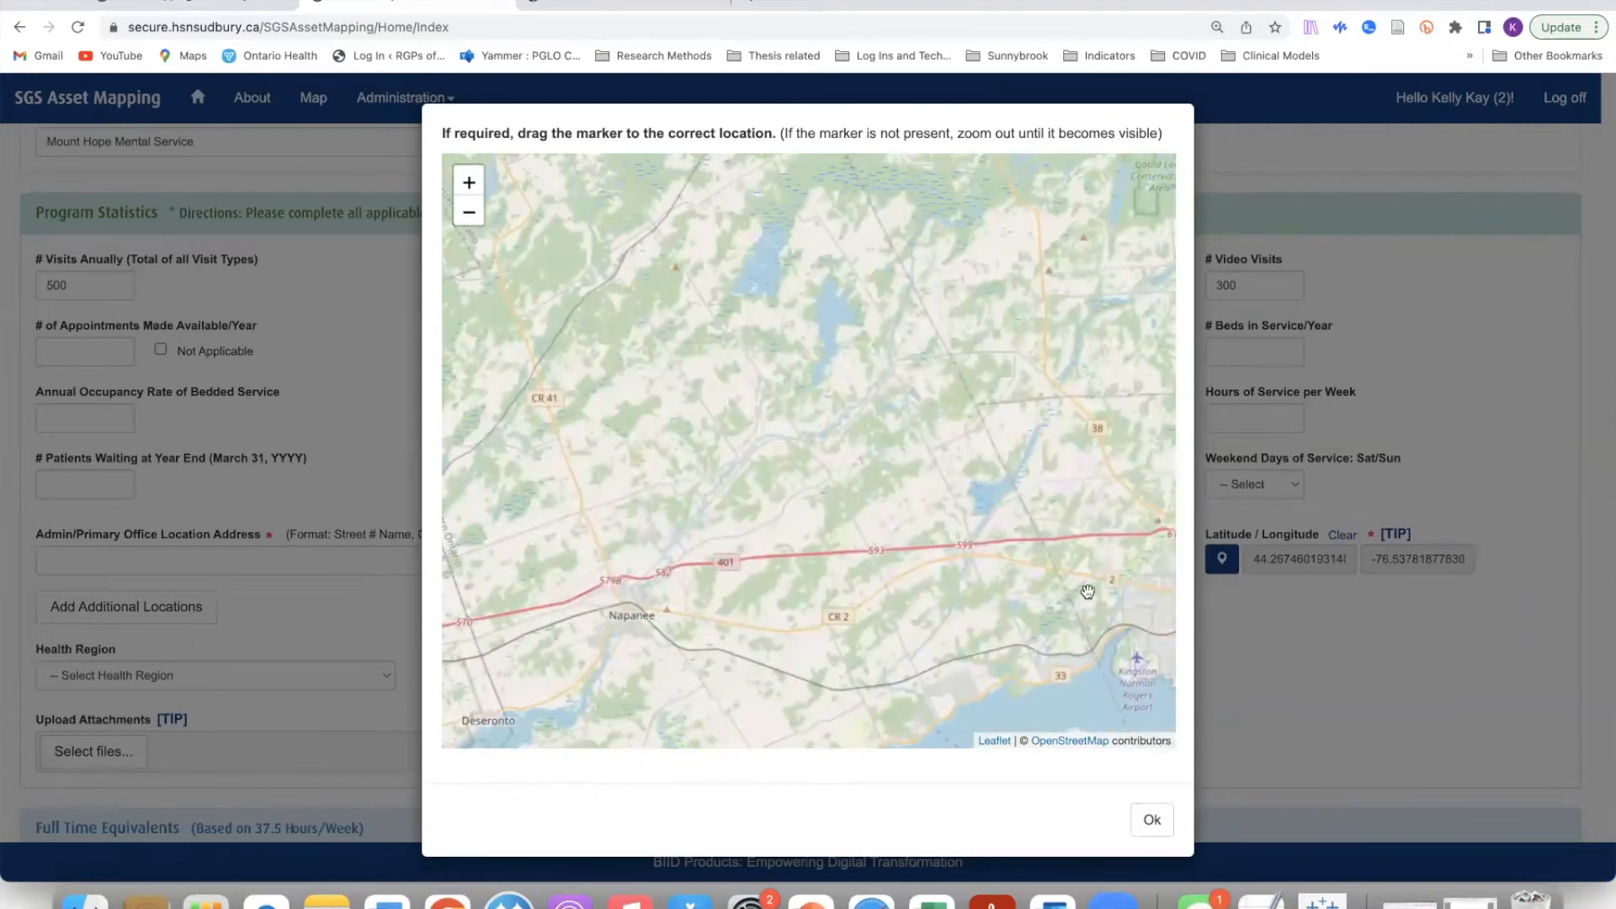
pyautogui.moveTo(1011, 592); pyautogui.dragTo(756, 585)
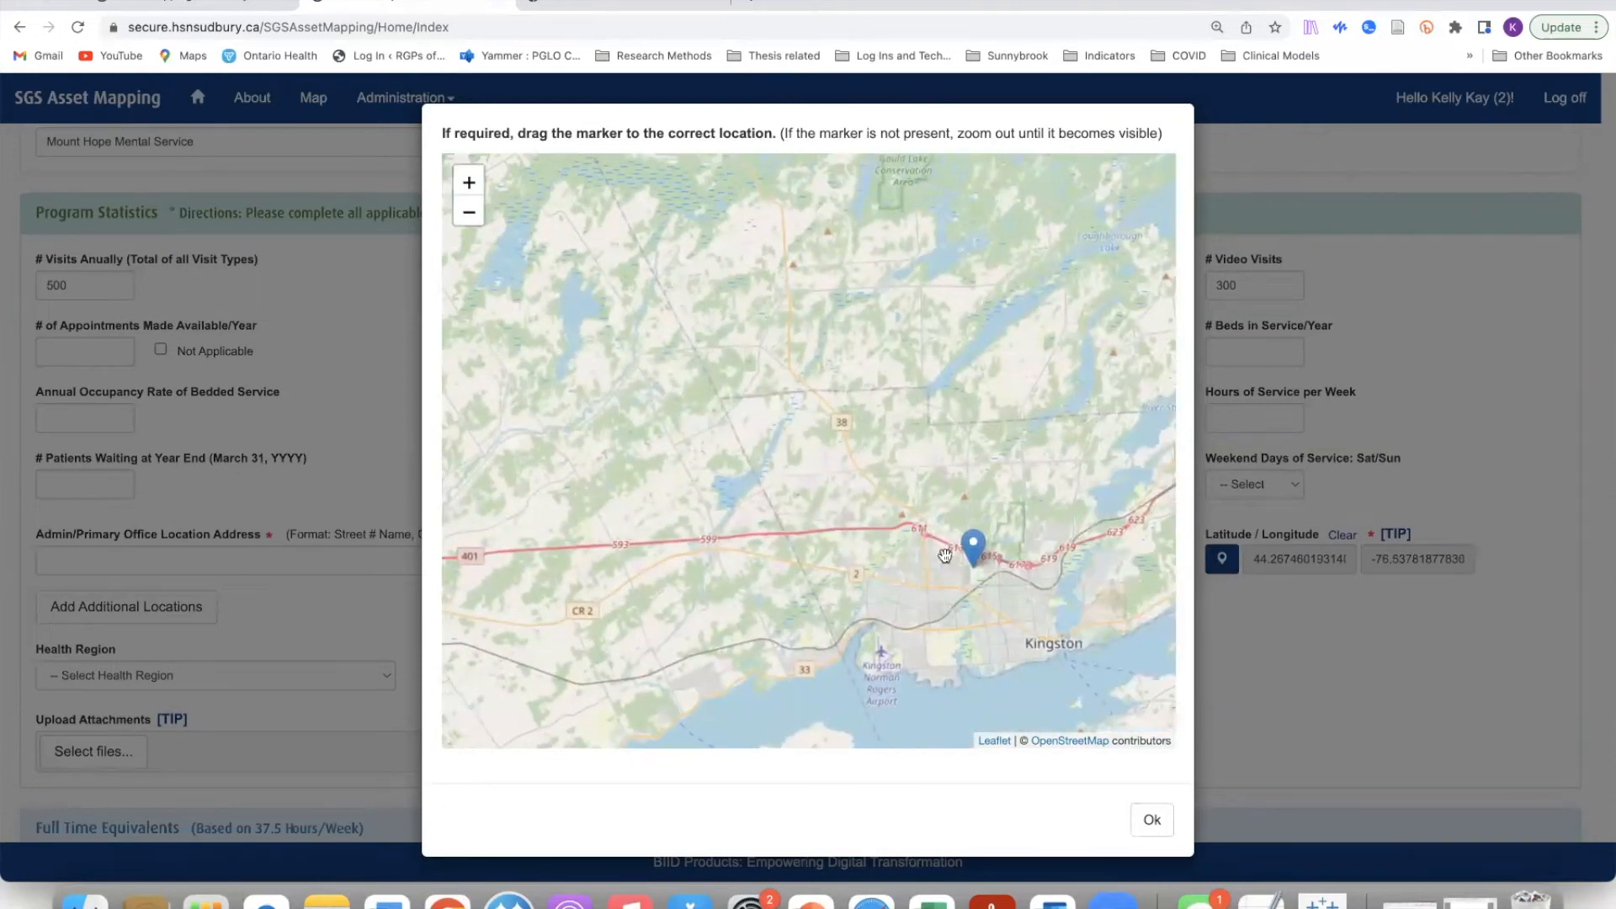
pyautogui.scroll(5, 976, 575)
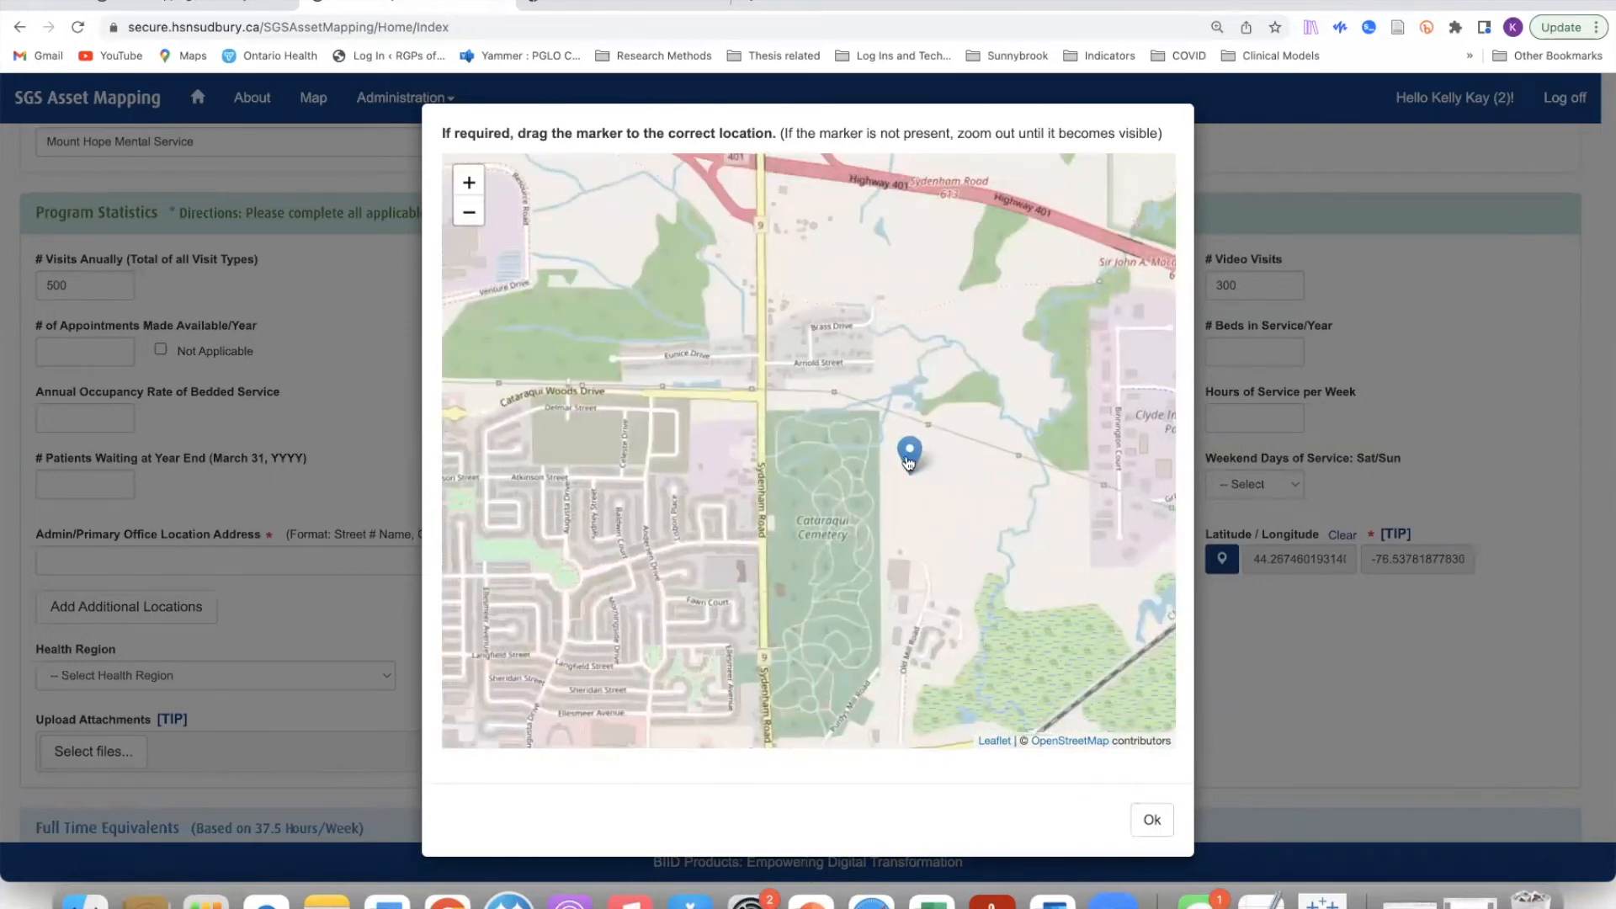
pyautogui.moveTo(897, 461)
pyautogui.mouseDown()
pyautogui.moveTo(774, 482)
pyautogui.moveTo(661, 473)
pyautogui.mouseUp()
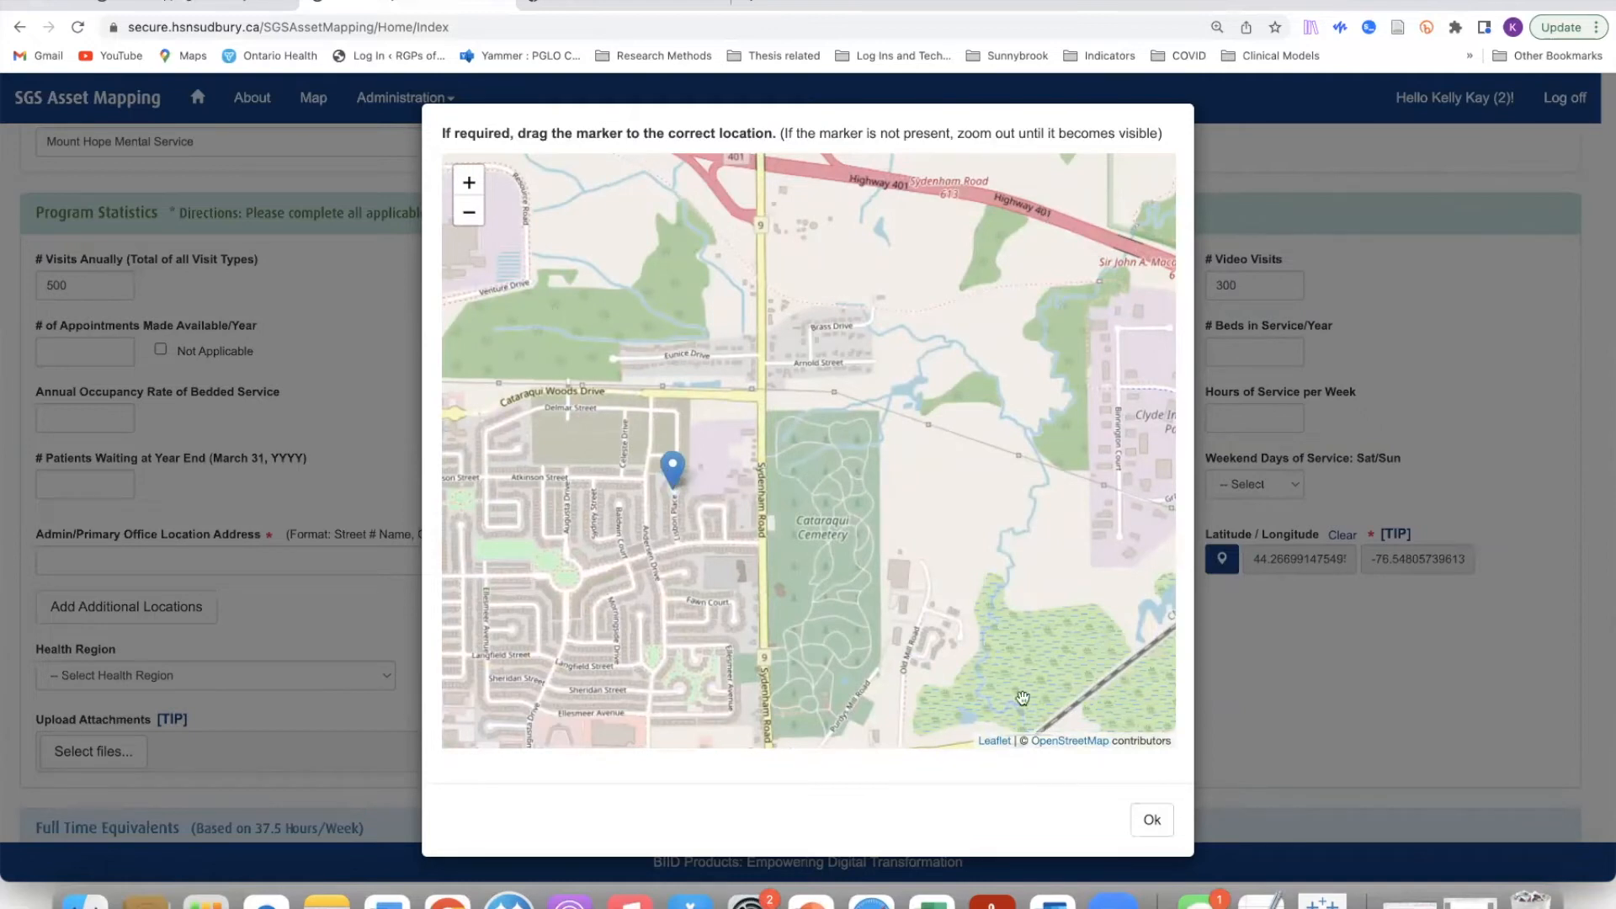
pyautogui.click(1160, 823)
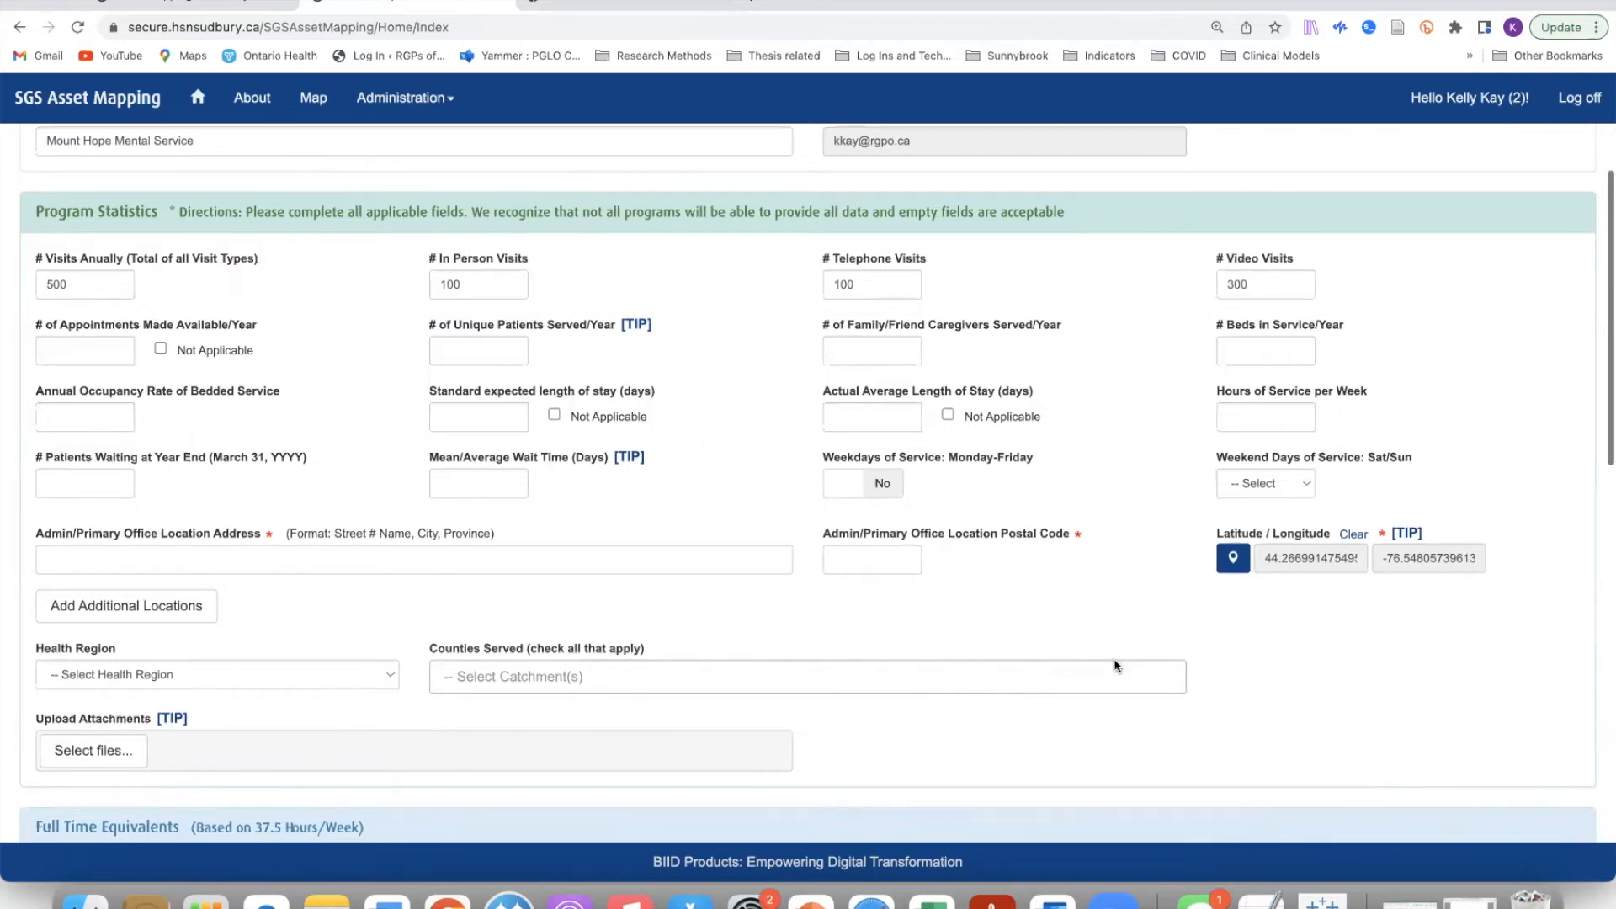
pyautogui.scroll(-1, 1114, 665)
pyautogui.scroll(-3, 1113, 663)
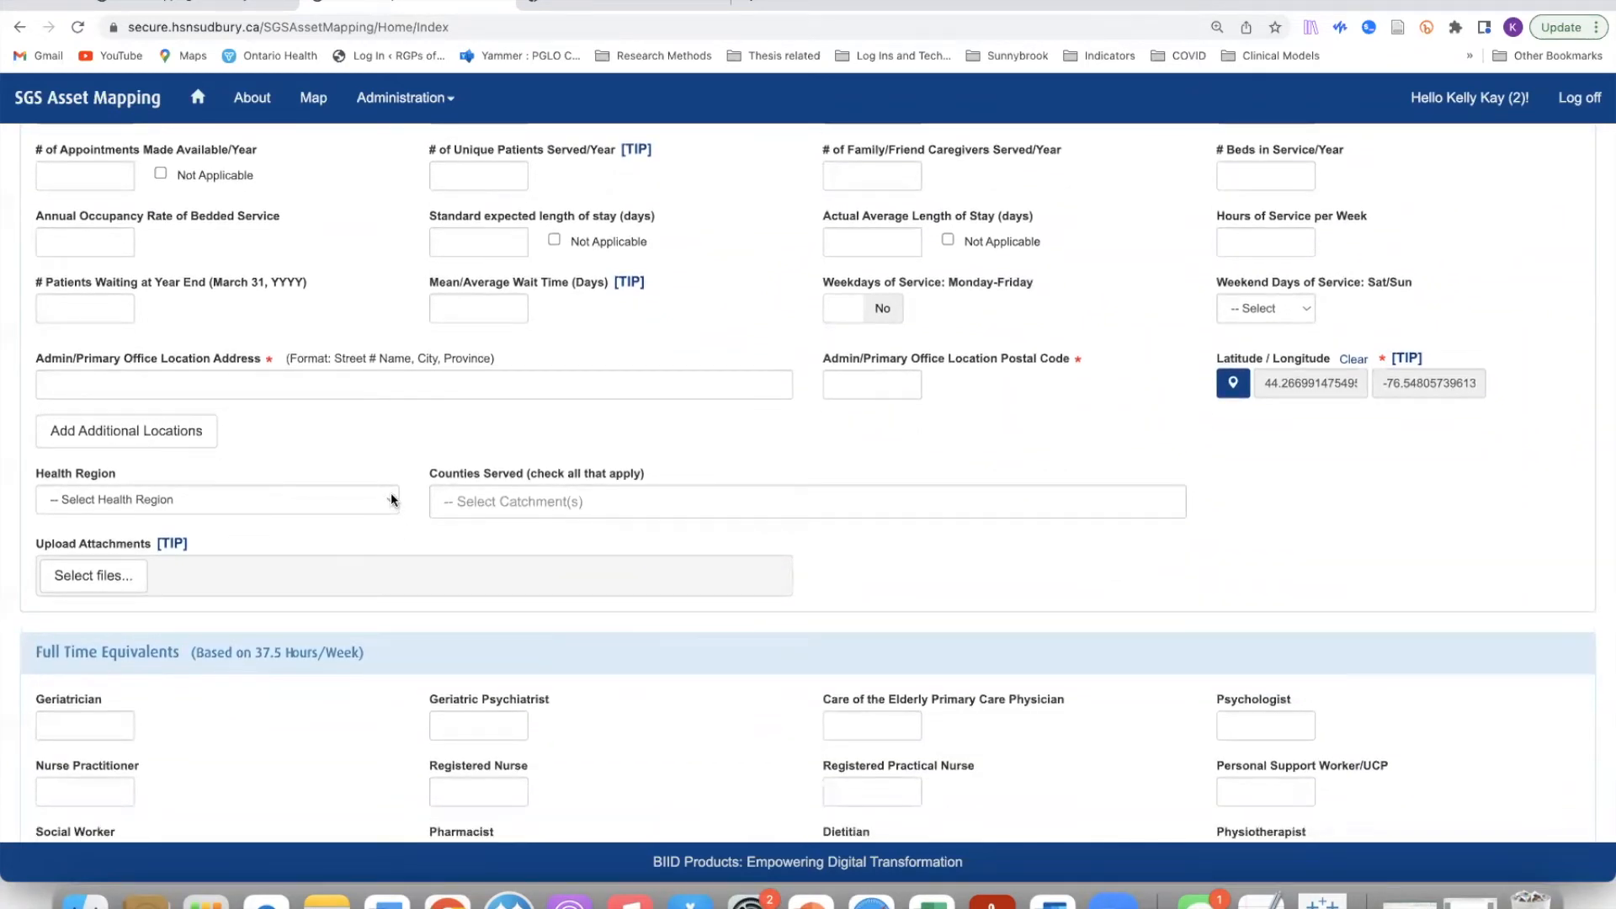
pyautogui.click(389, 501)
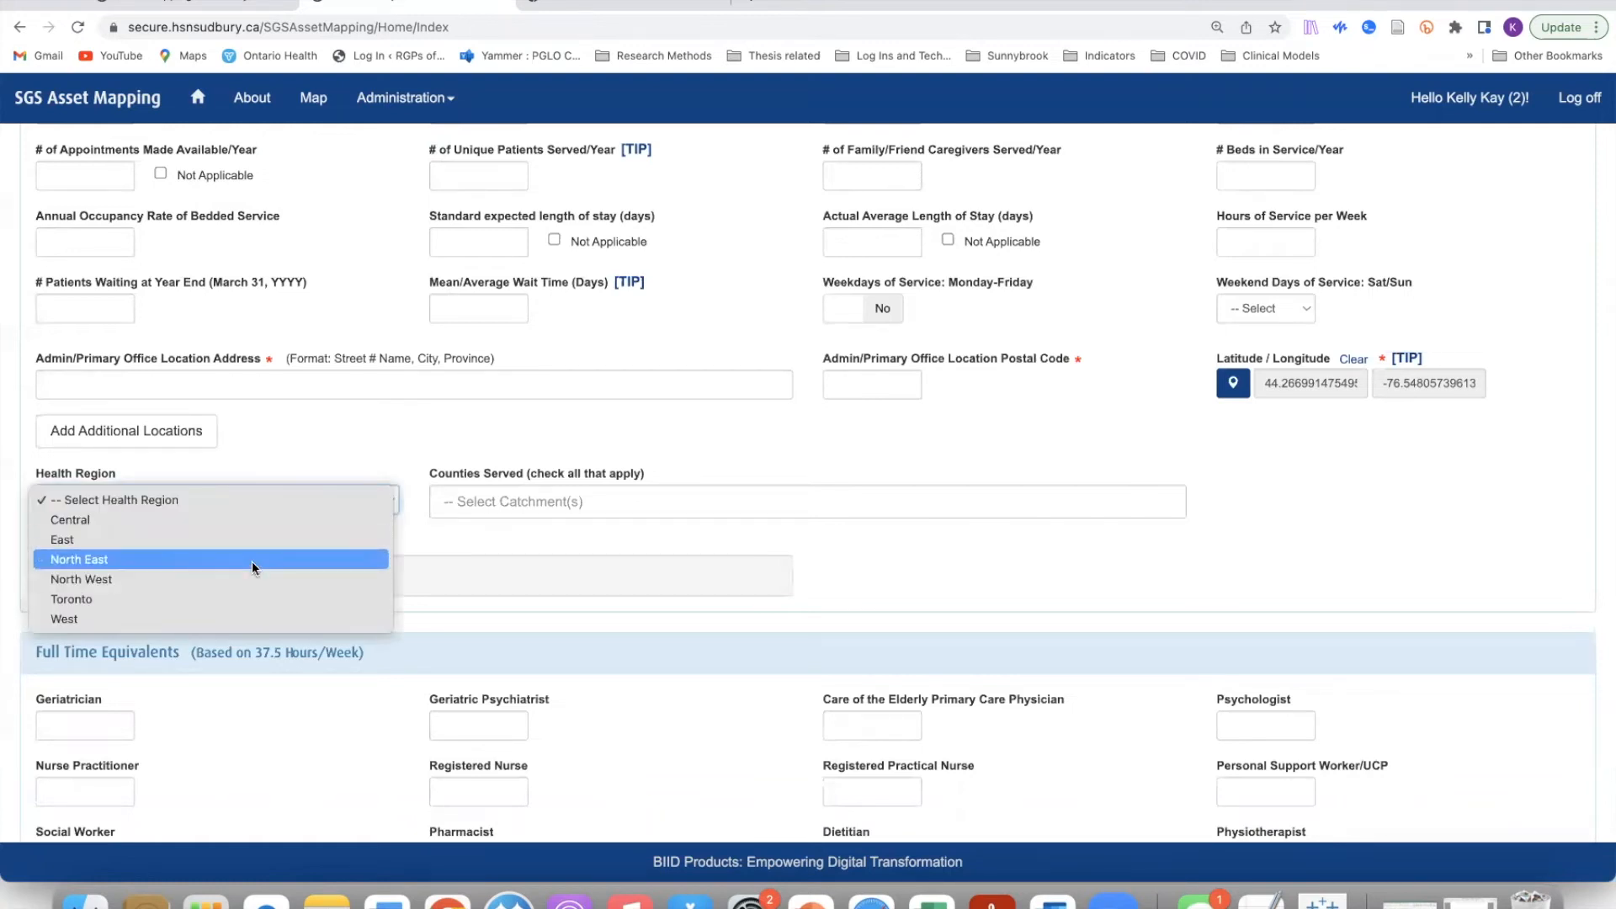
pyautogui.click(285, 462)
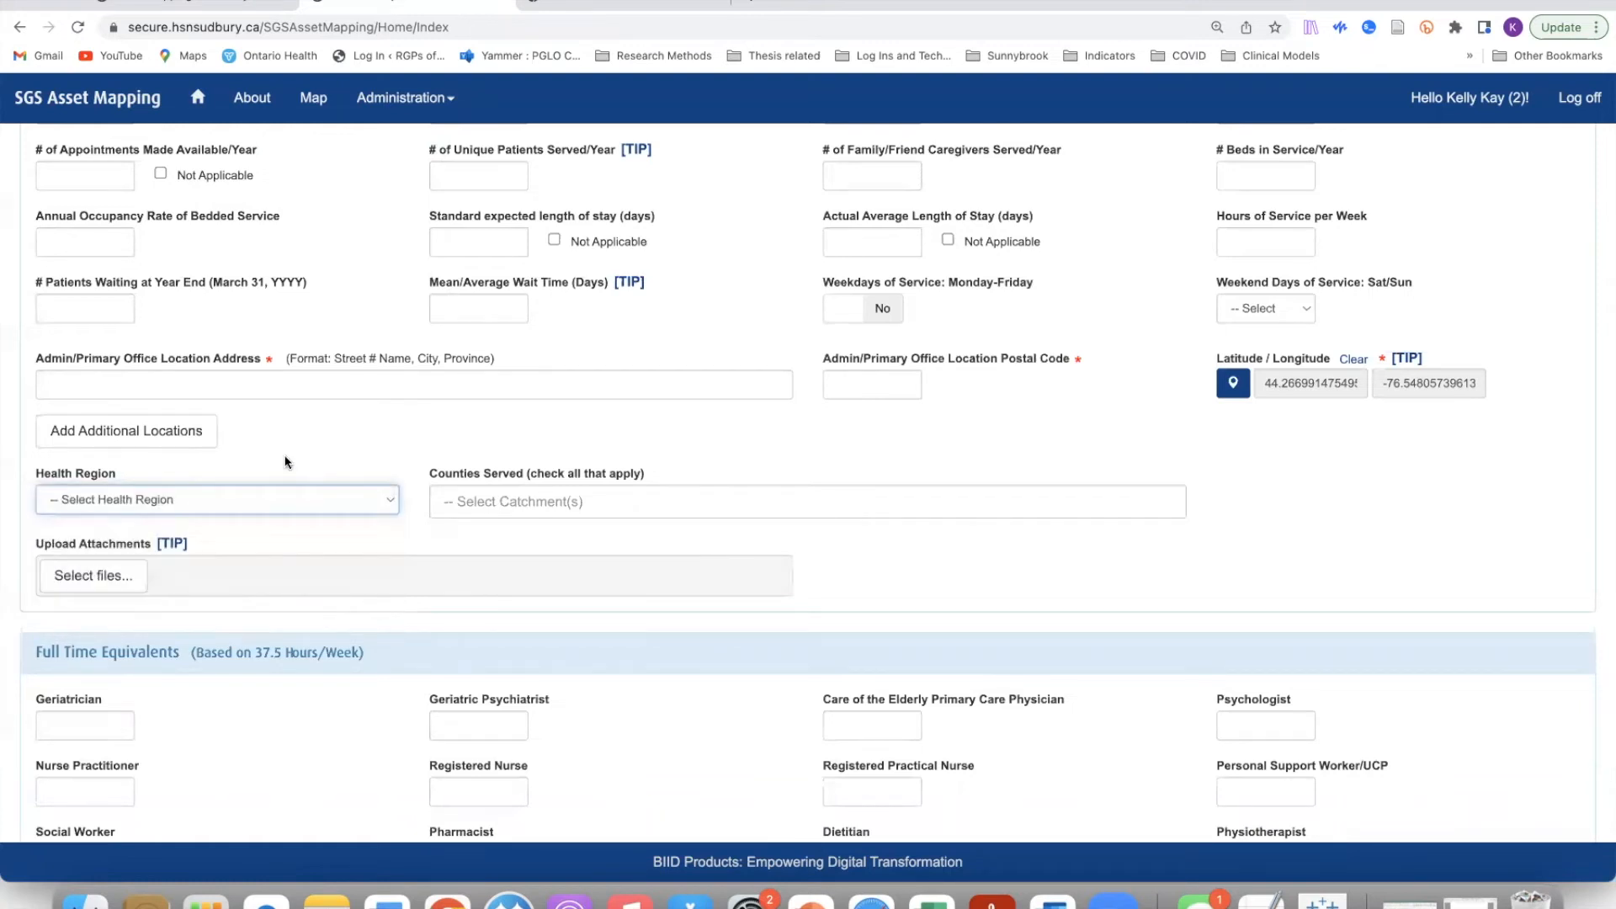
pyautogui.click(811, 507)
pyautogui.scroll(-3, 640, 599)
pyautogui.scroll(-1, 640, 600)
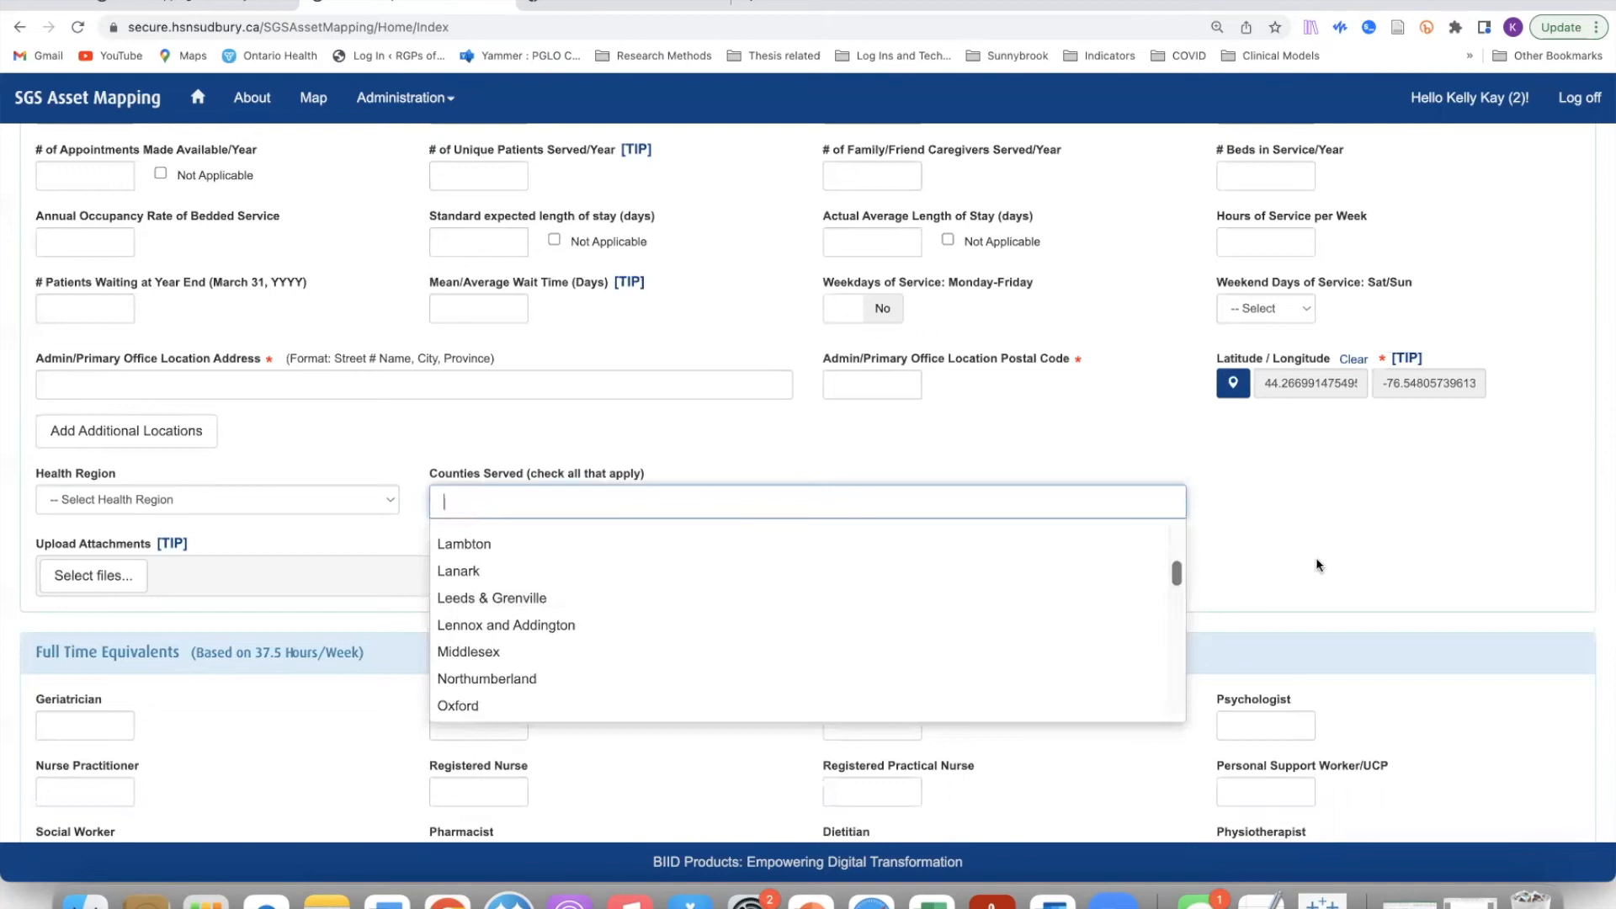
pyautogui.scroll(10, 624, 540)
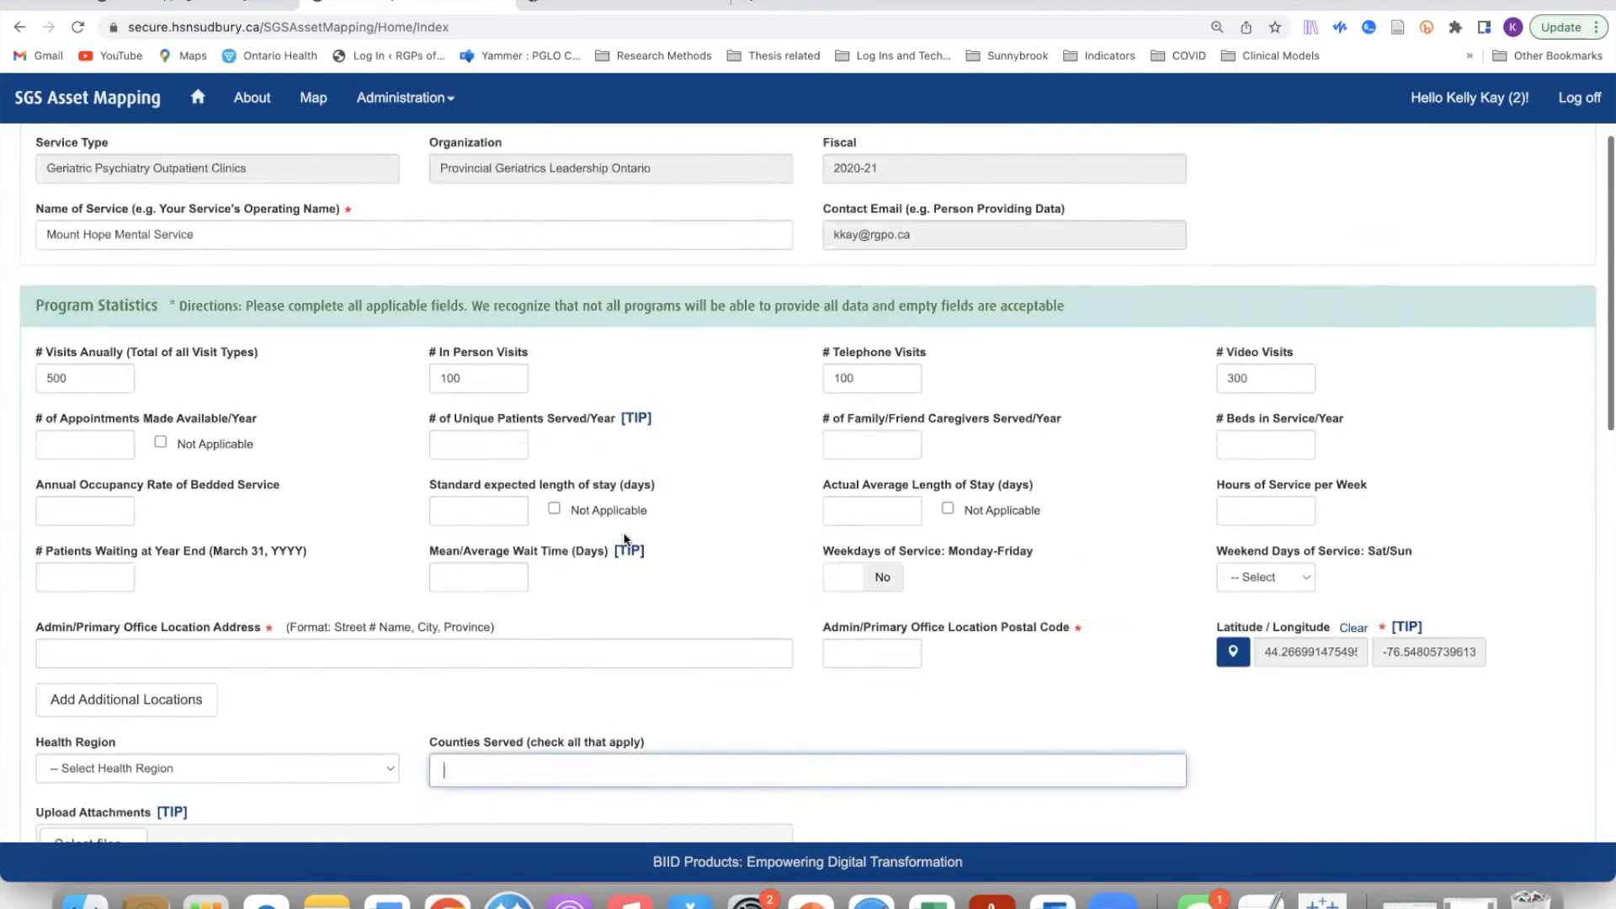
pyautogui.moveTo(780, 766); pyautogui.dragTo(800, 697)
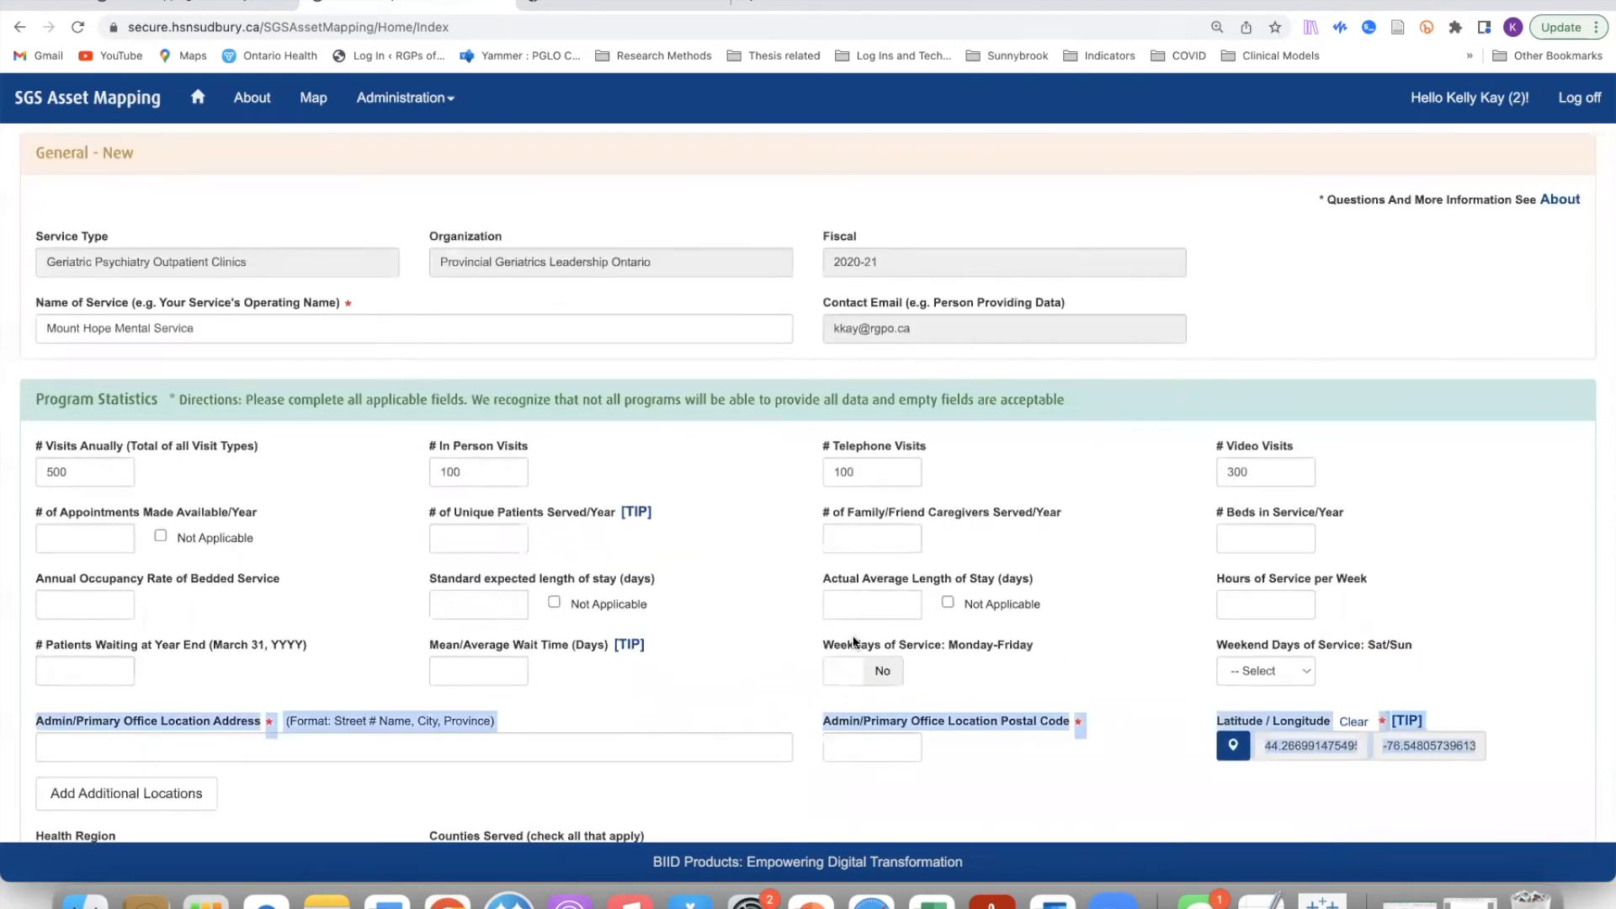
pyautogui.scroll(-5, 1461, 478)
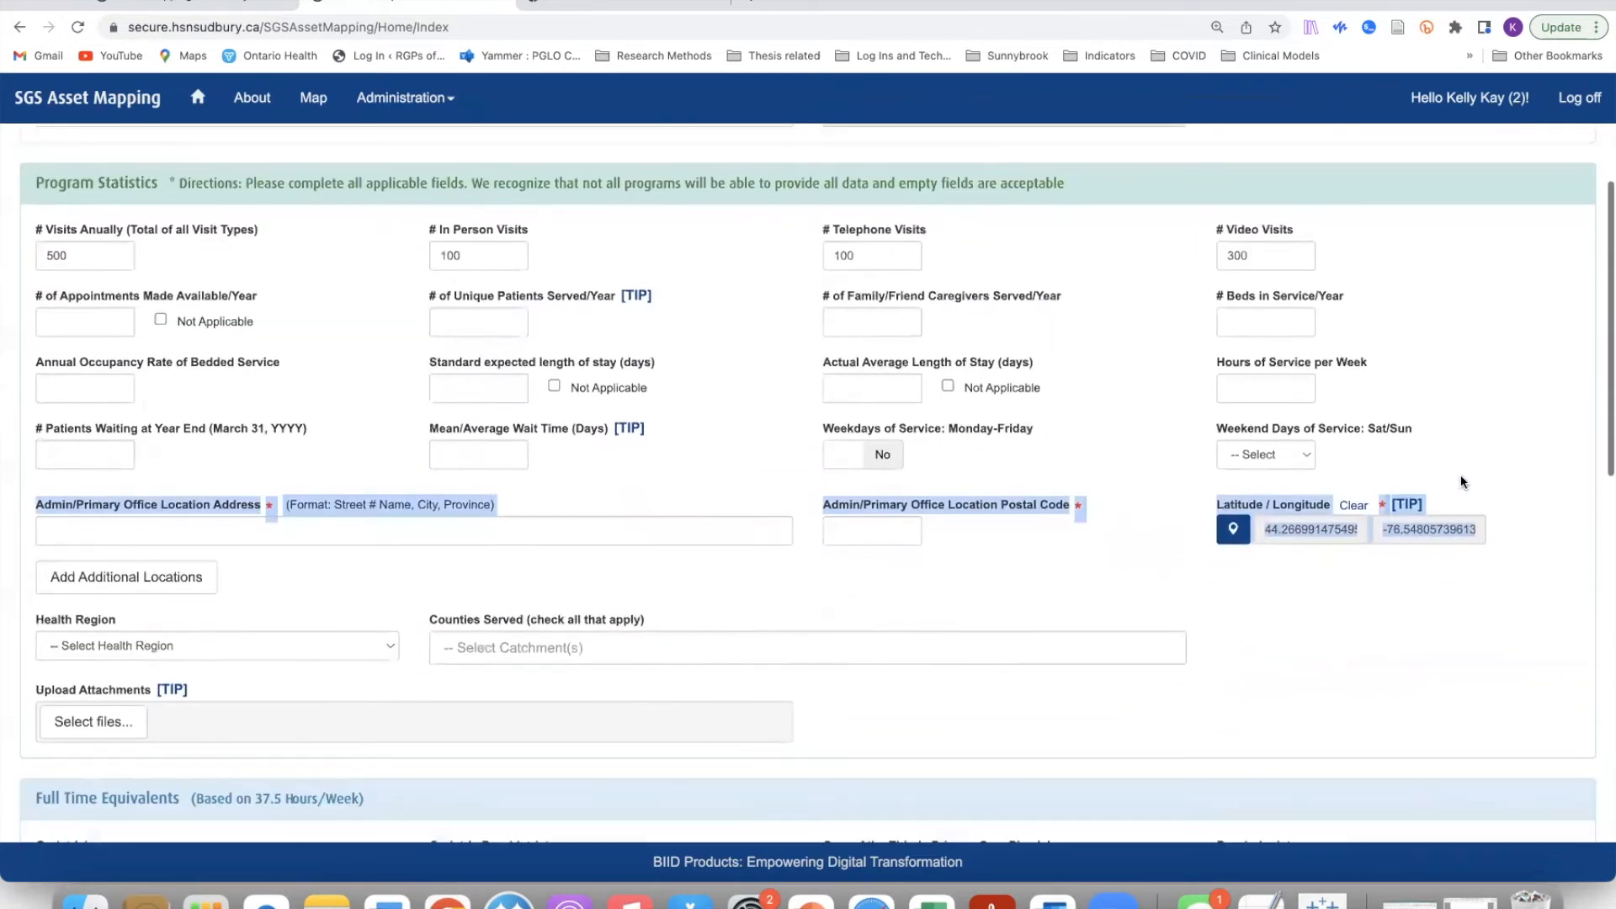
pyautogui.scroll(-2, 1462, 474)
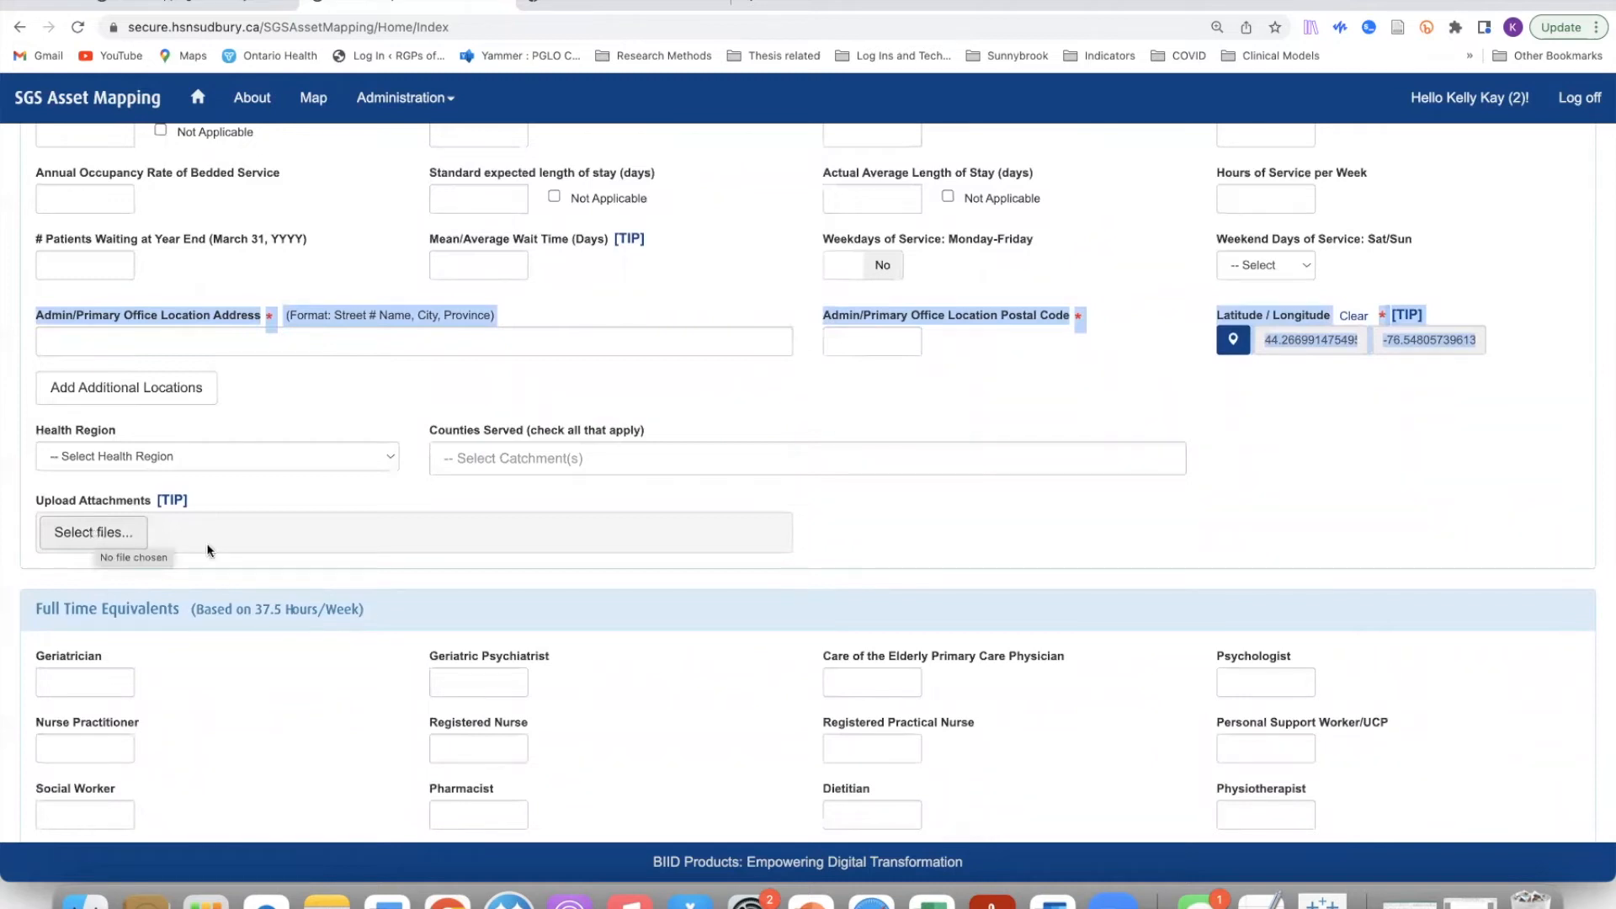
pyautogui.click(893, 530)
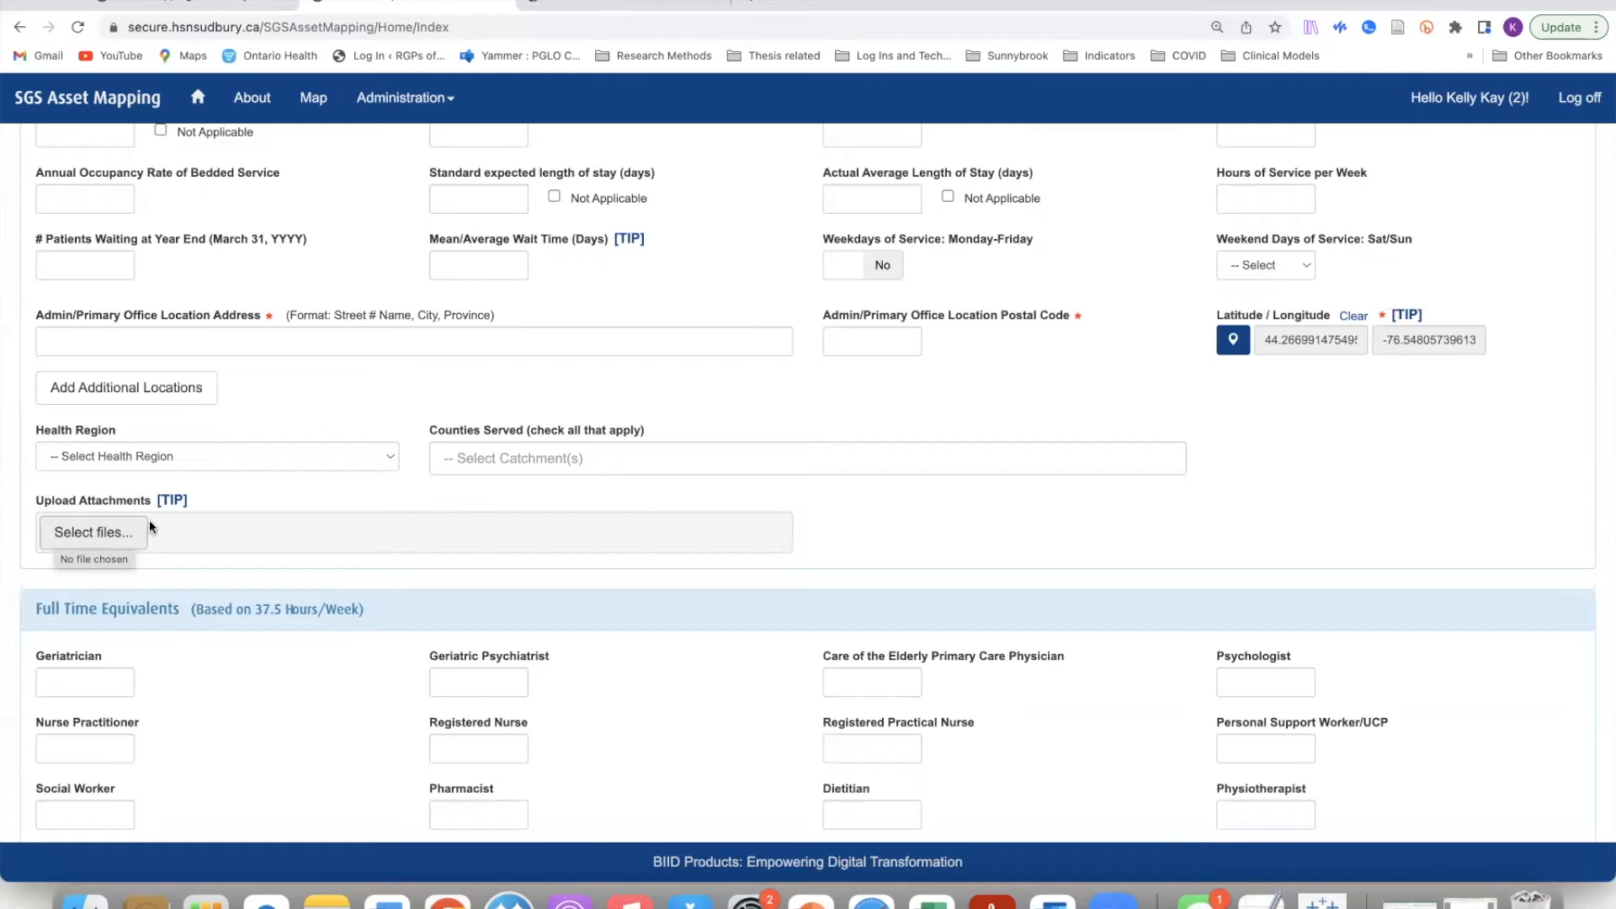
pyautogui.moveTo(164, 503)
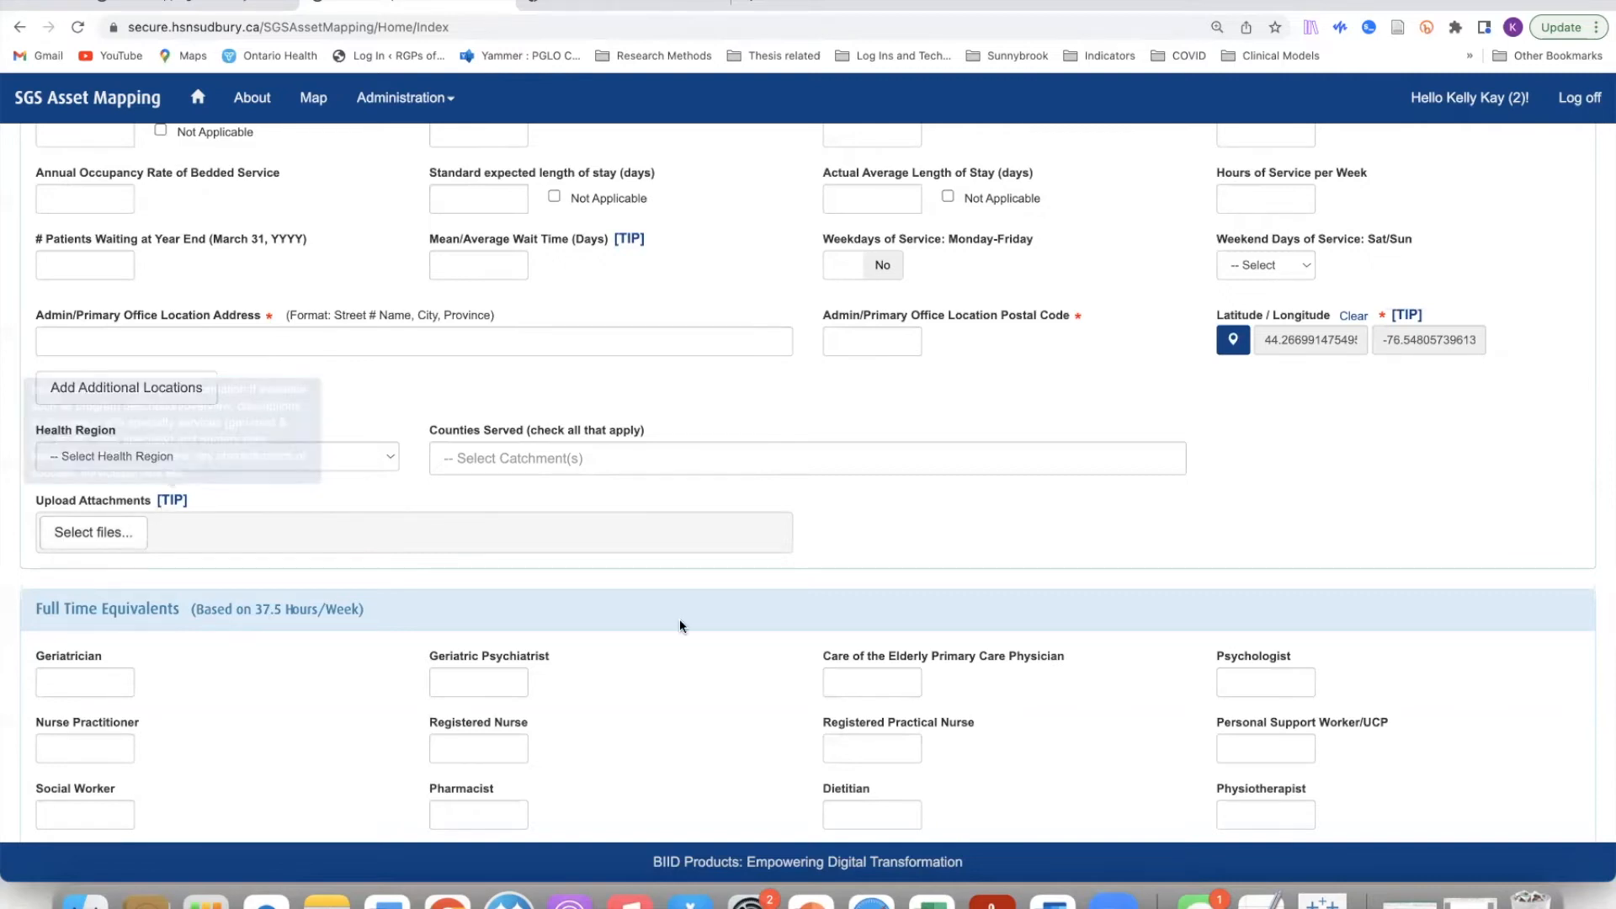
pyautogui.scroll(-3, 1262, 545)
pyautogui.scroll(-6, 1262, 546)
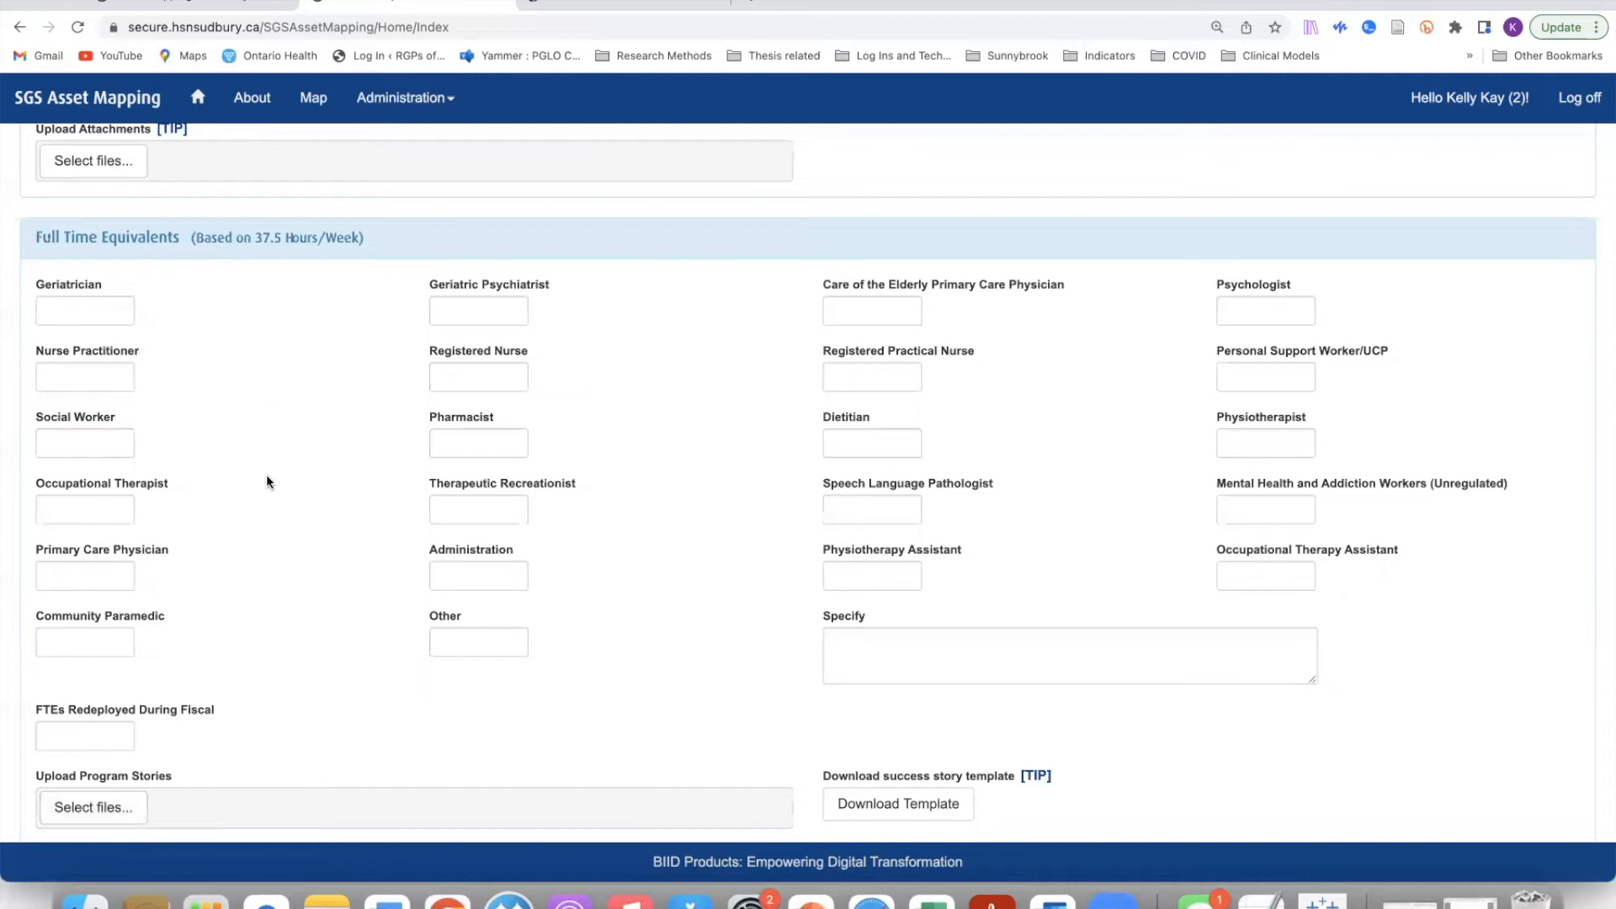
pyautogui.scroll(-1, 1399, 704)
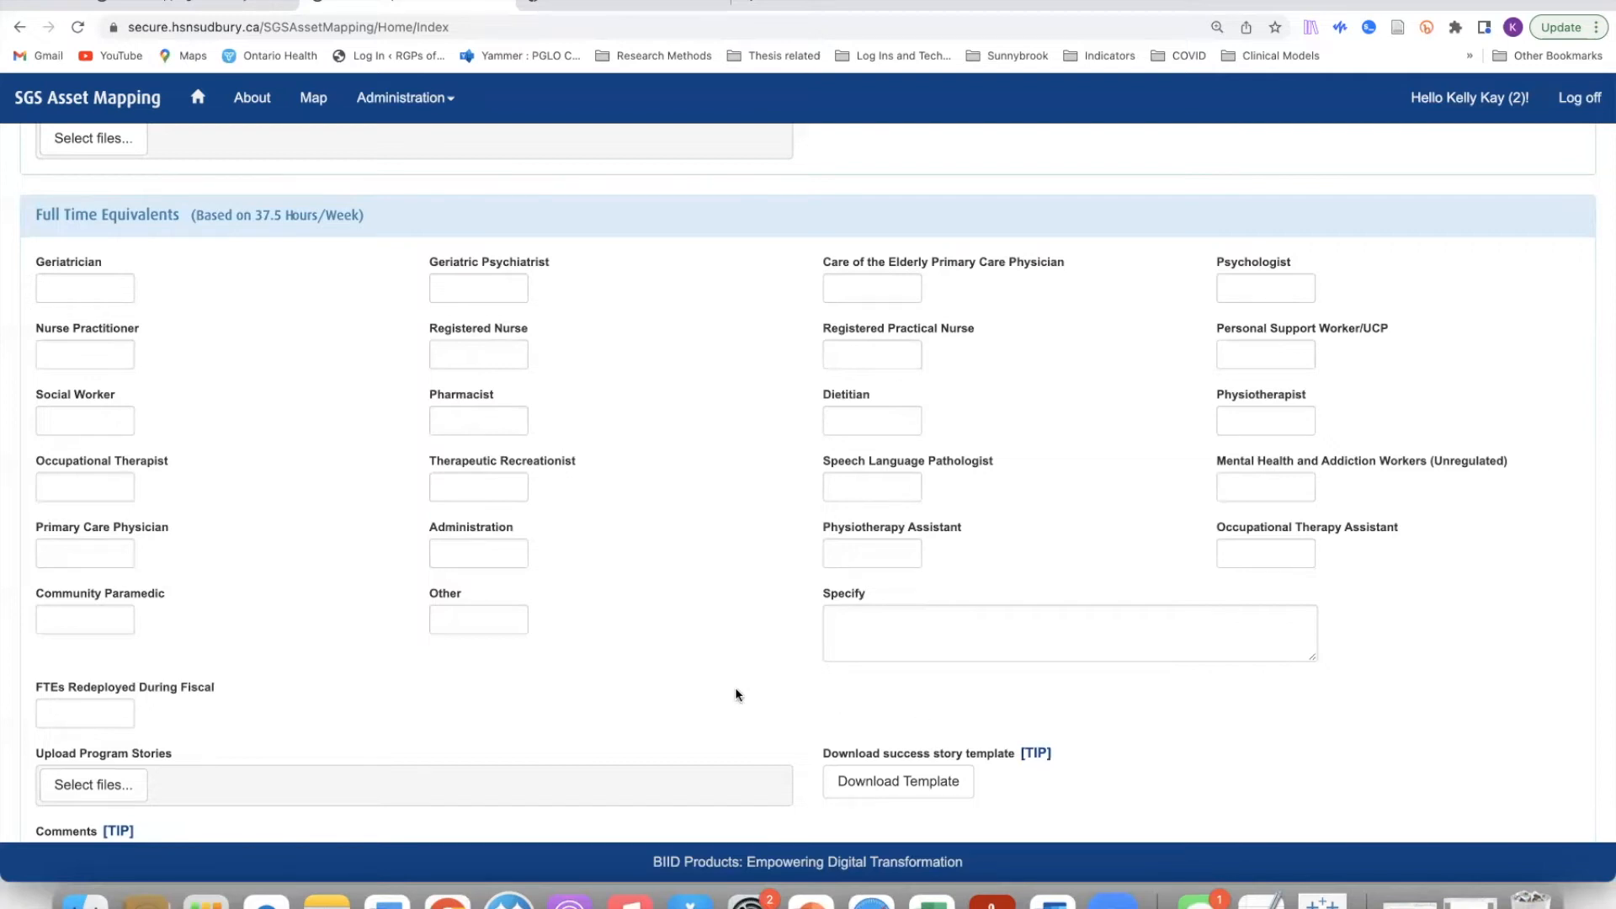
pyautogui.scroll(-2, 734, 687)
pyautogui.scroll(-2, 734, 687)
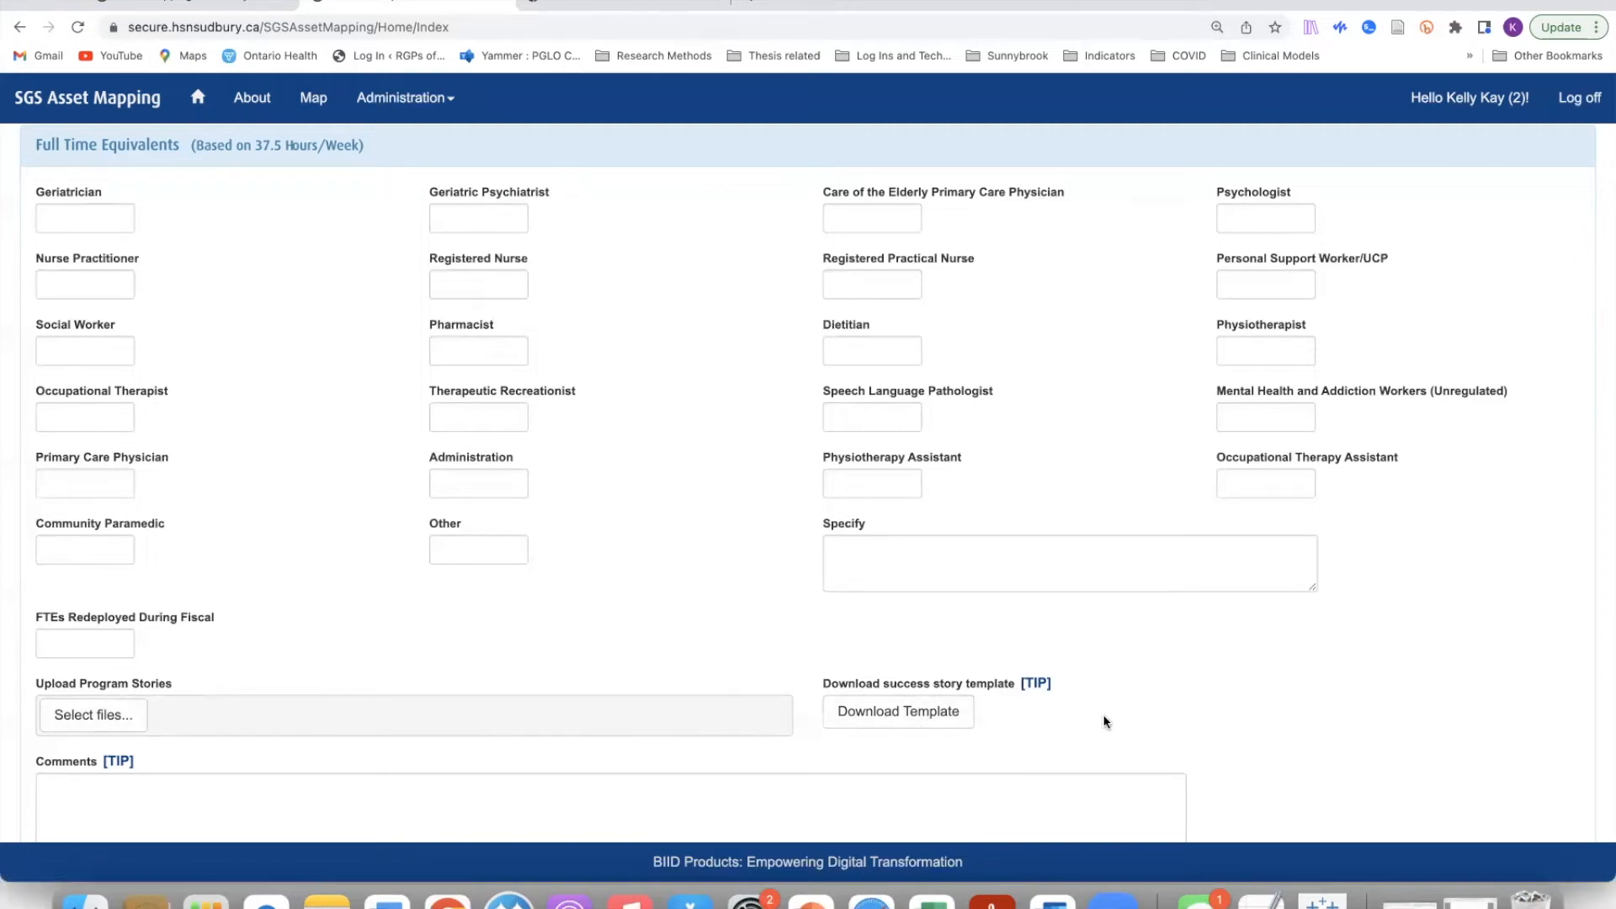
pyautogui.scroll(-2, 1102, 716)
pyautogui.scroll(-1, 1105, 721)
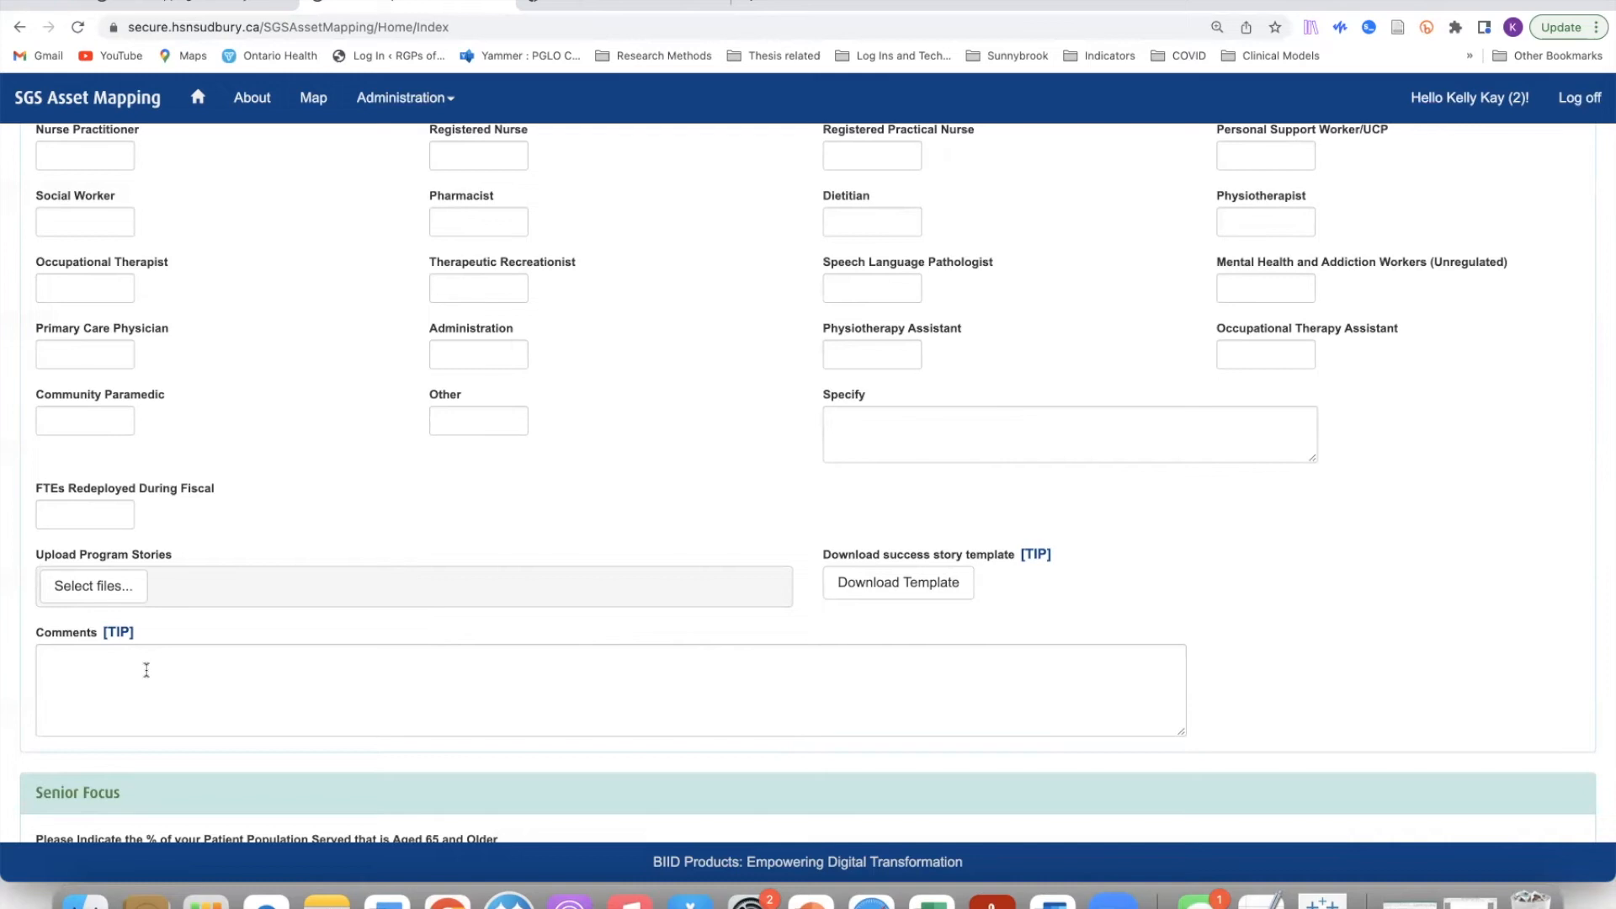
pyautogui.scroll(-2, 146, 669)
pyautogui.scroll(-5, 139, 670)
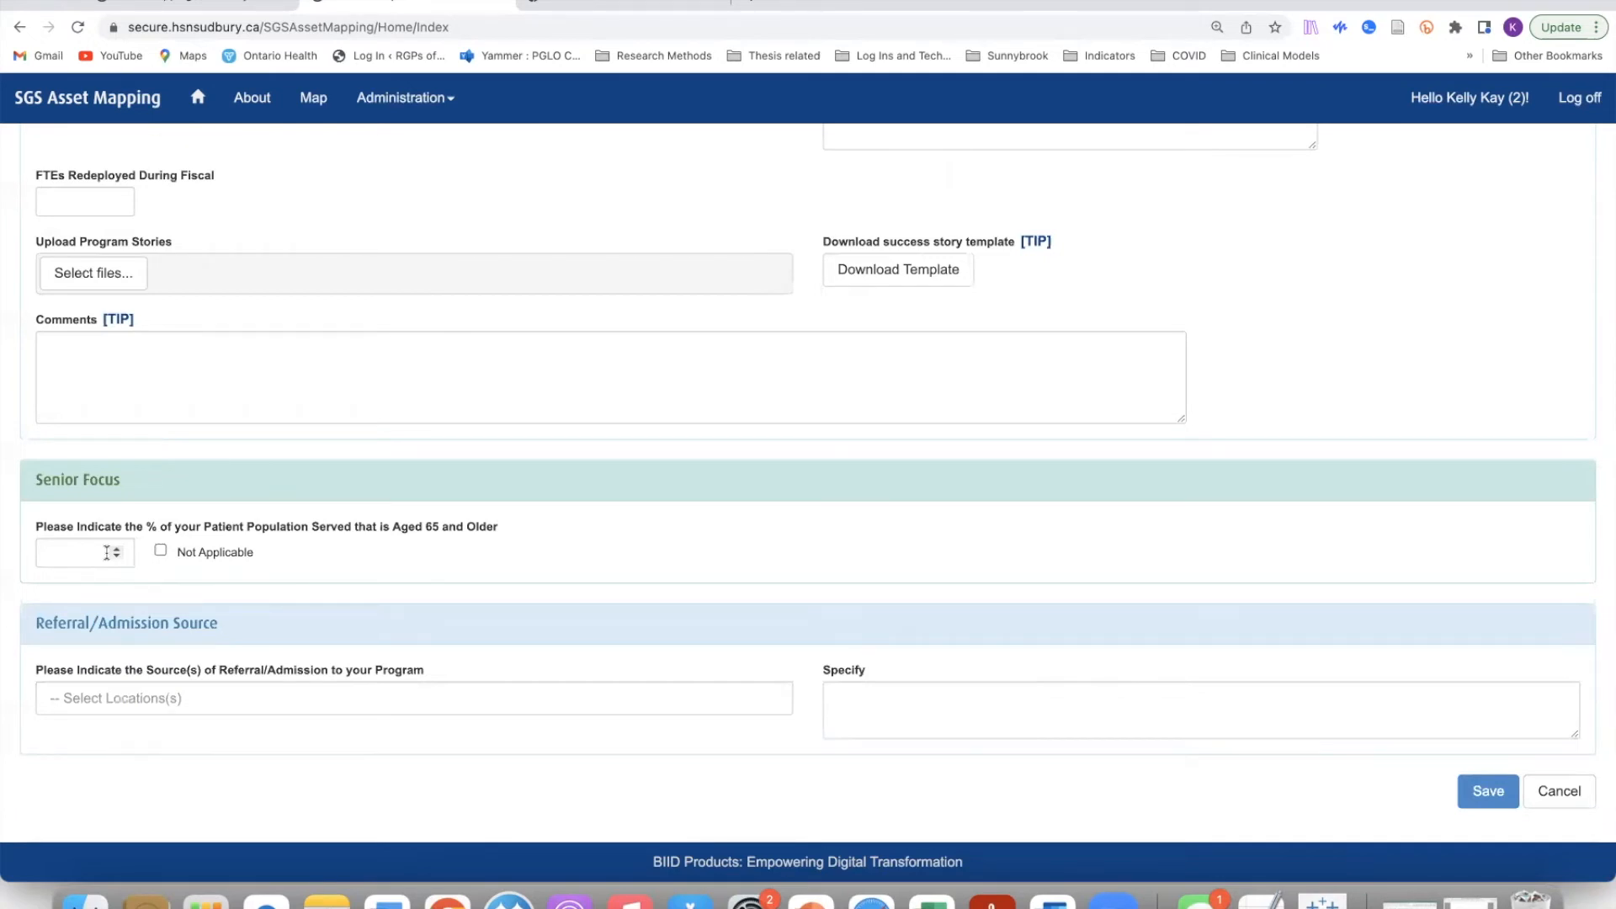
pyautogui.click(339, 705)
pyautogui.scroll(-2, 316, 602)
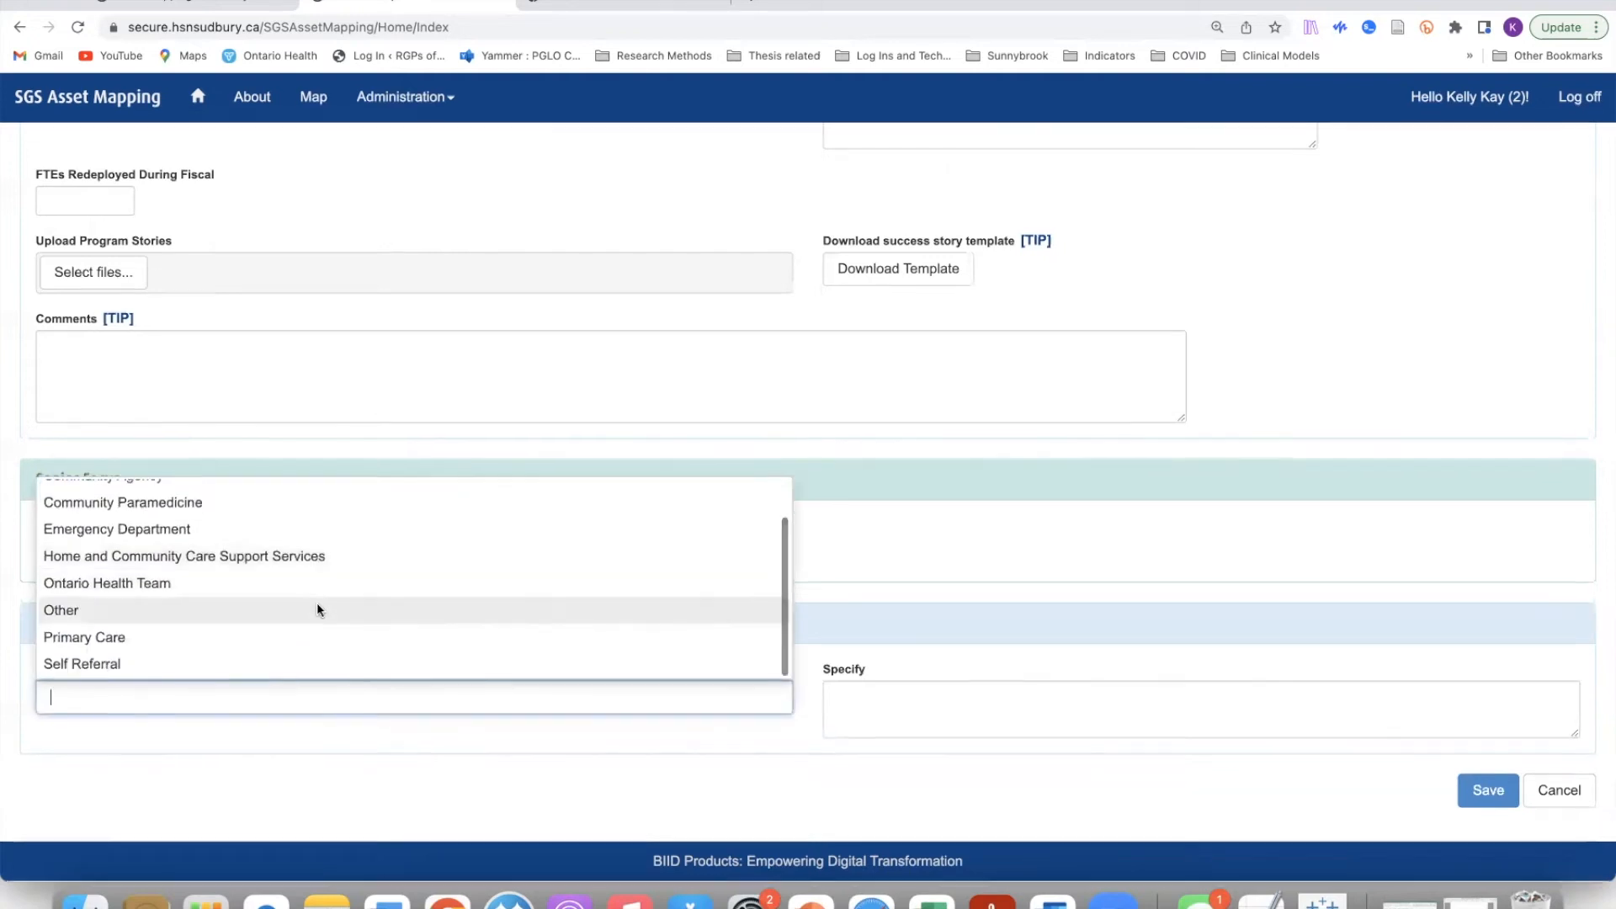
pyautogui.scroll(4, 318, 607)
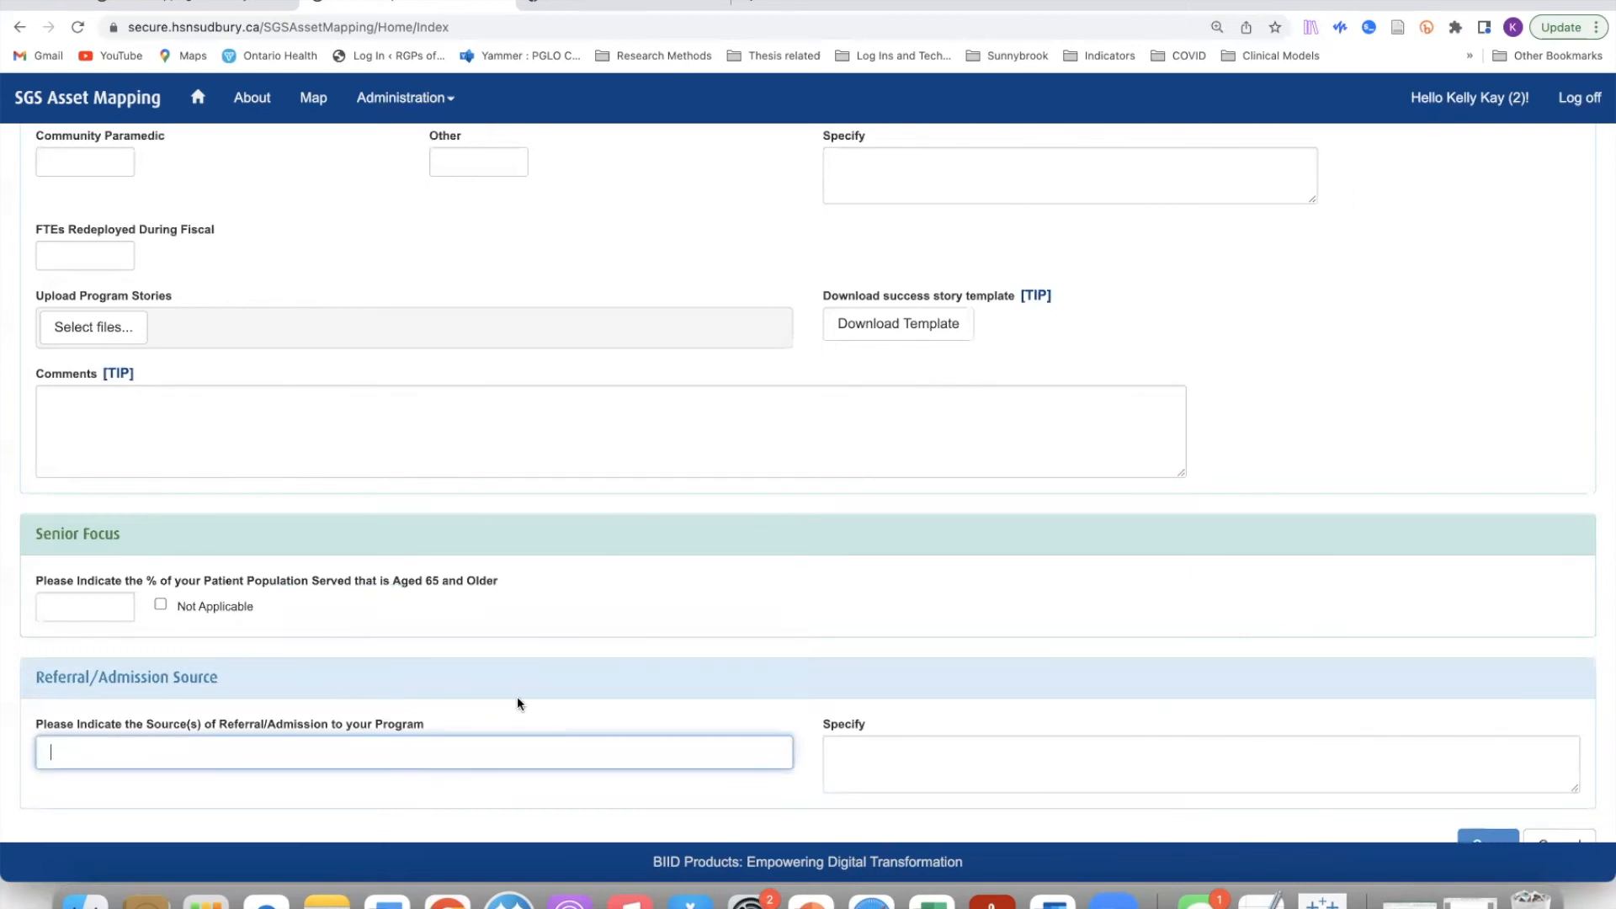
pyautogui.click(379, 759)
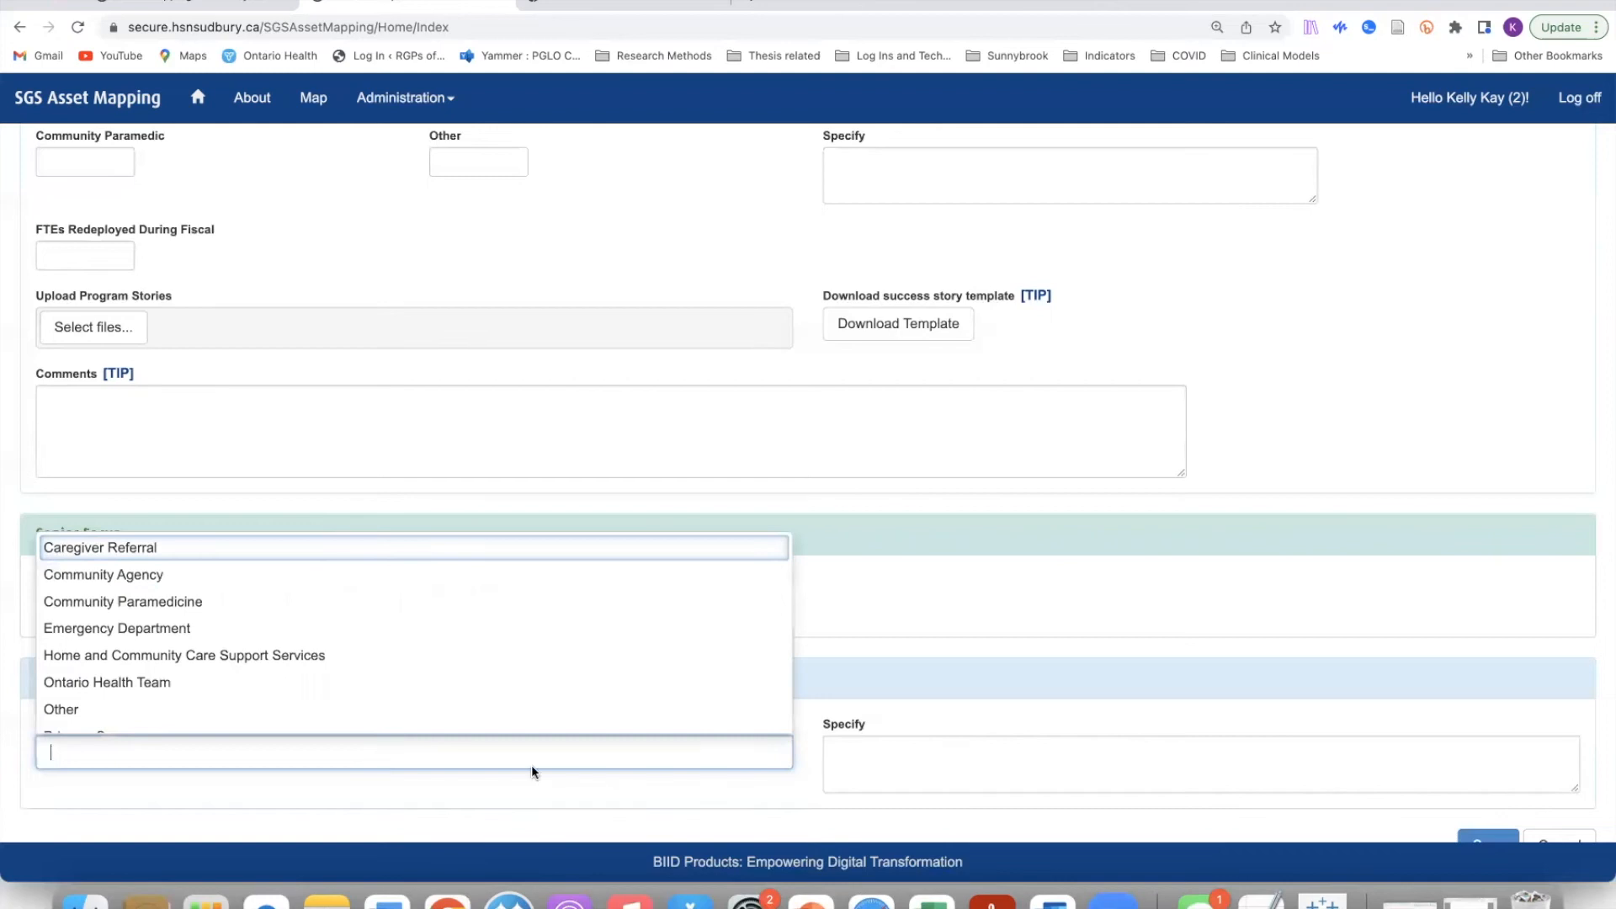
pyautogui.scroll(-1, 290, 588)
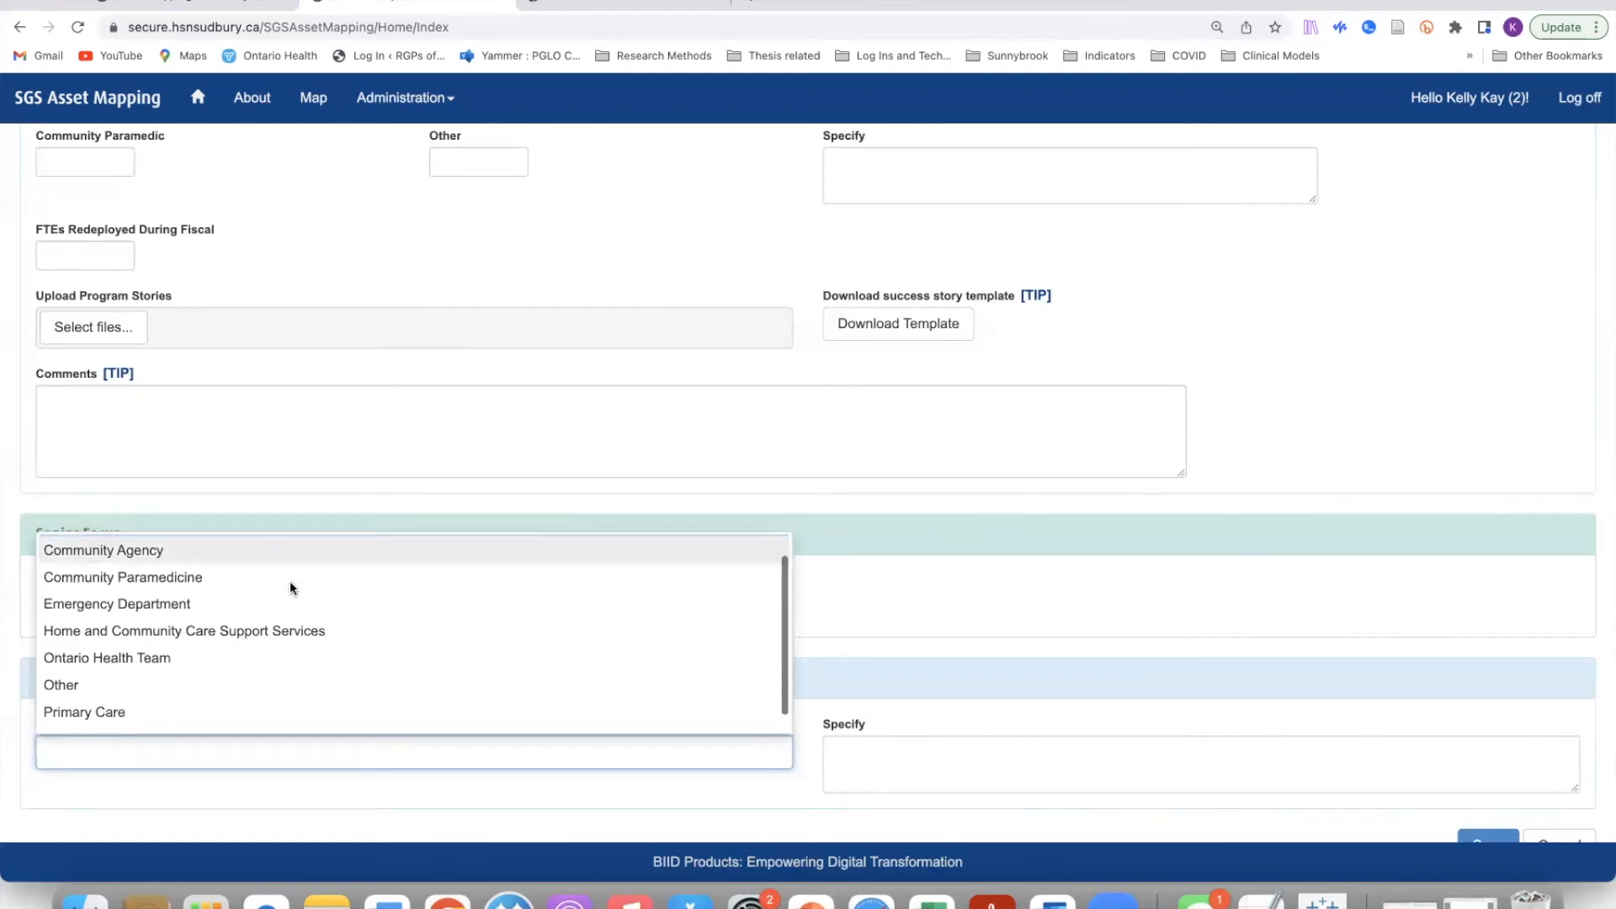
pyautogui.scroll(-1, 290, 587)
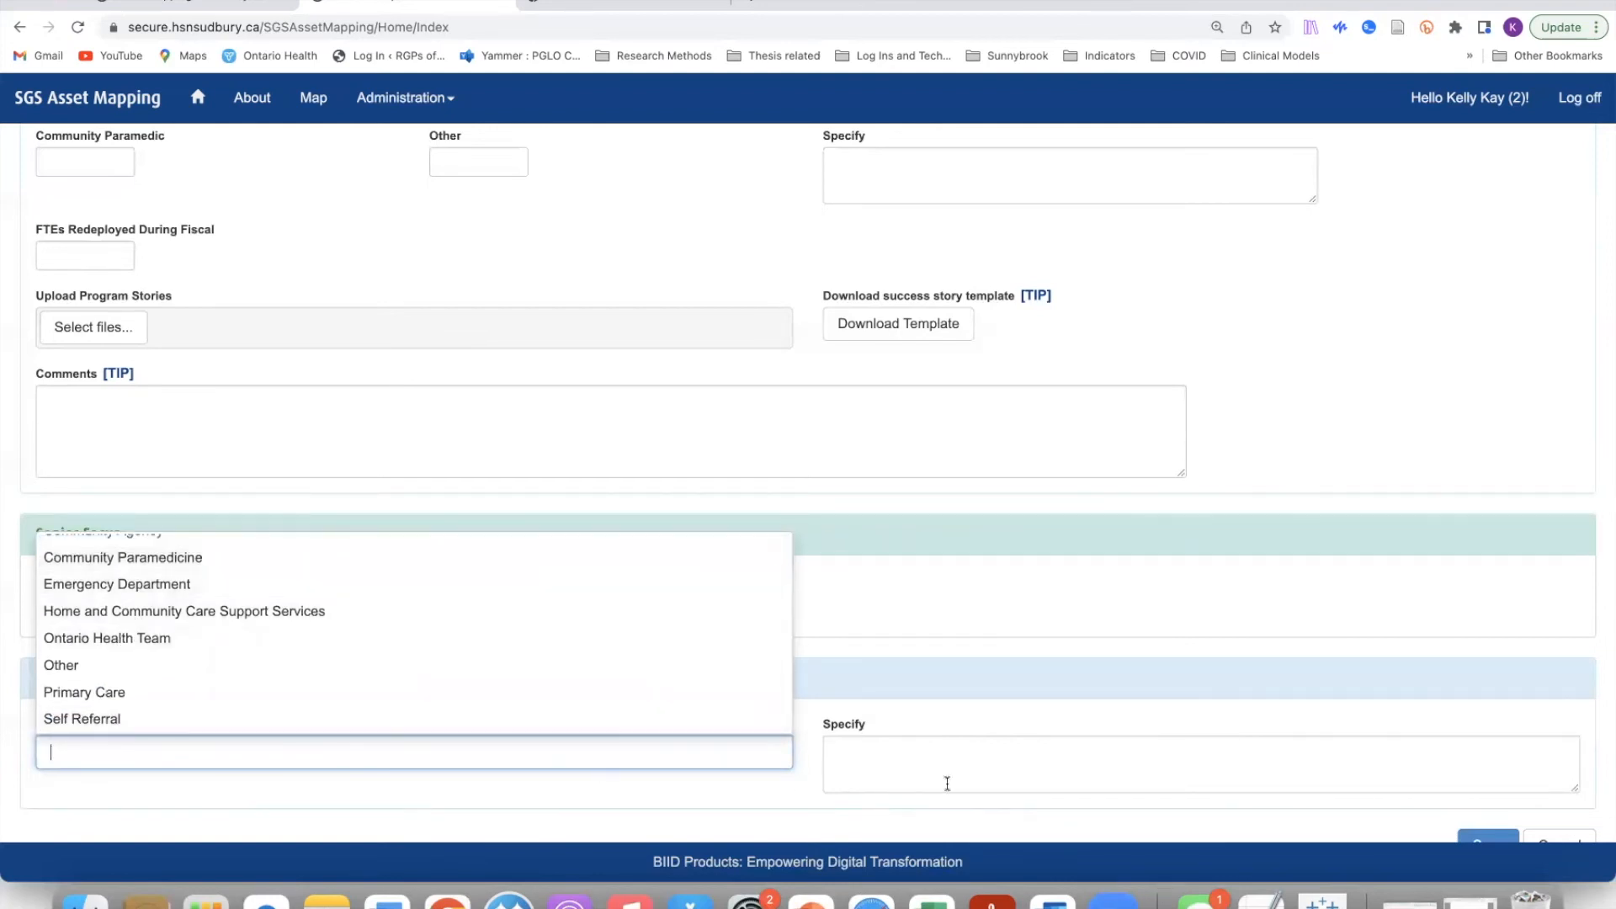
pyautogui.click(915, 763)
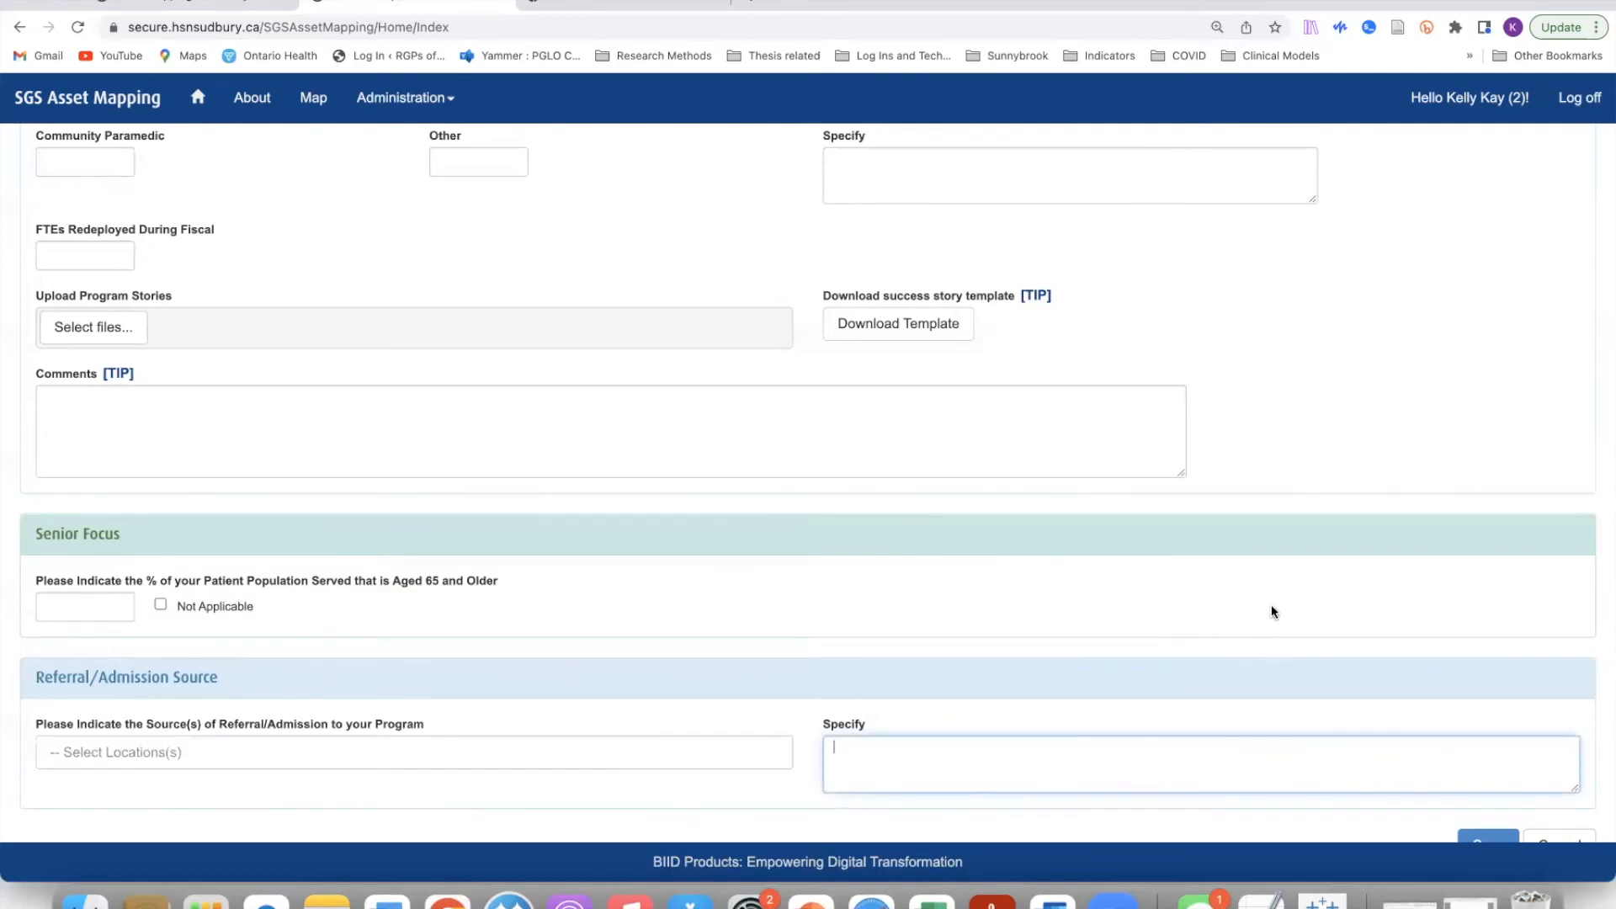
pyautogui.click(337, 752)
pyautogui.scroll(1, 342, 644)
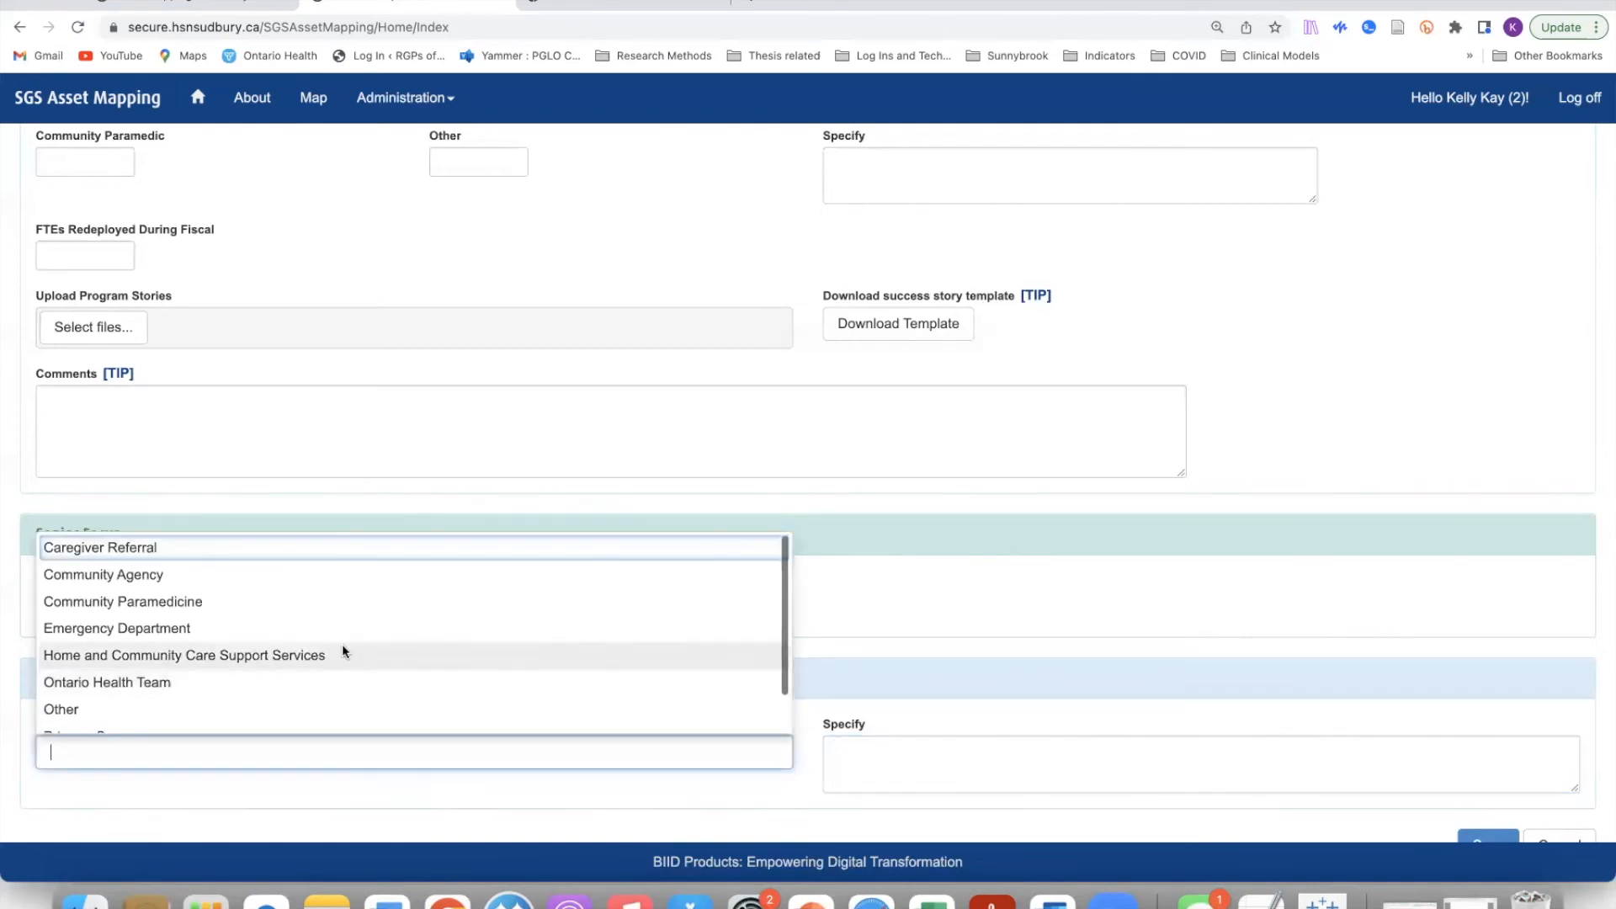
pyautogui.click(929, 745)
pyautogui.scroll(-1, 1042, 735)
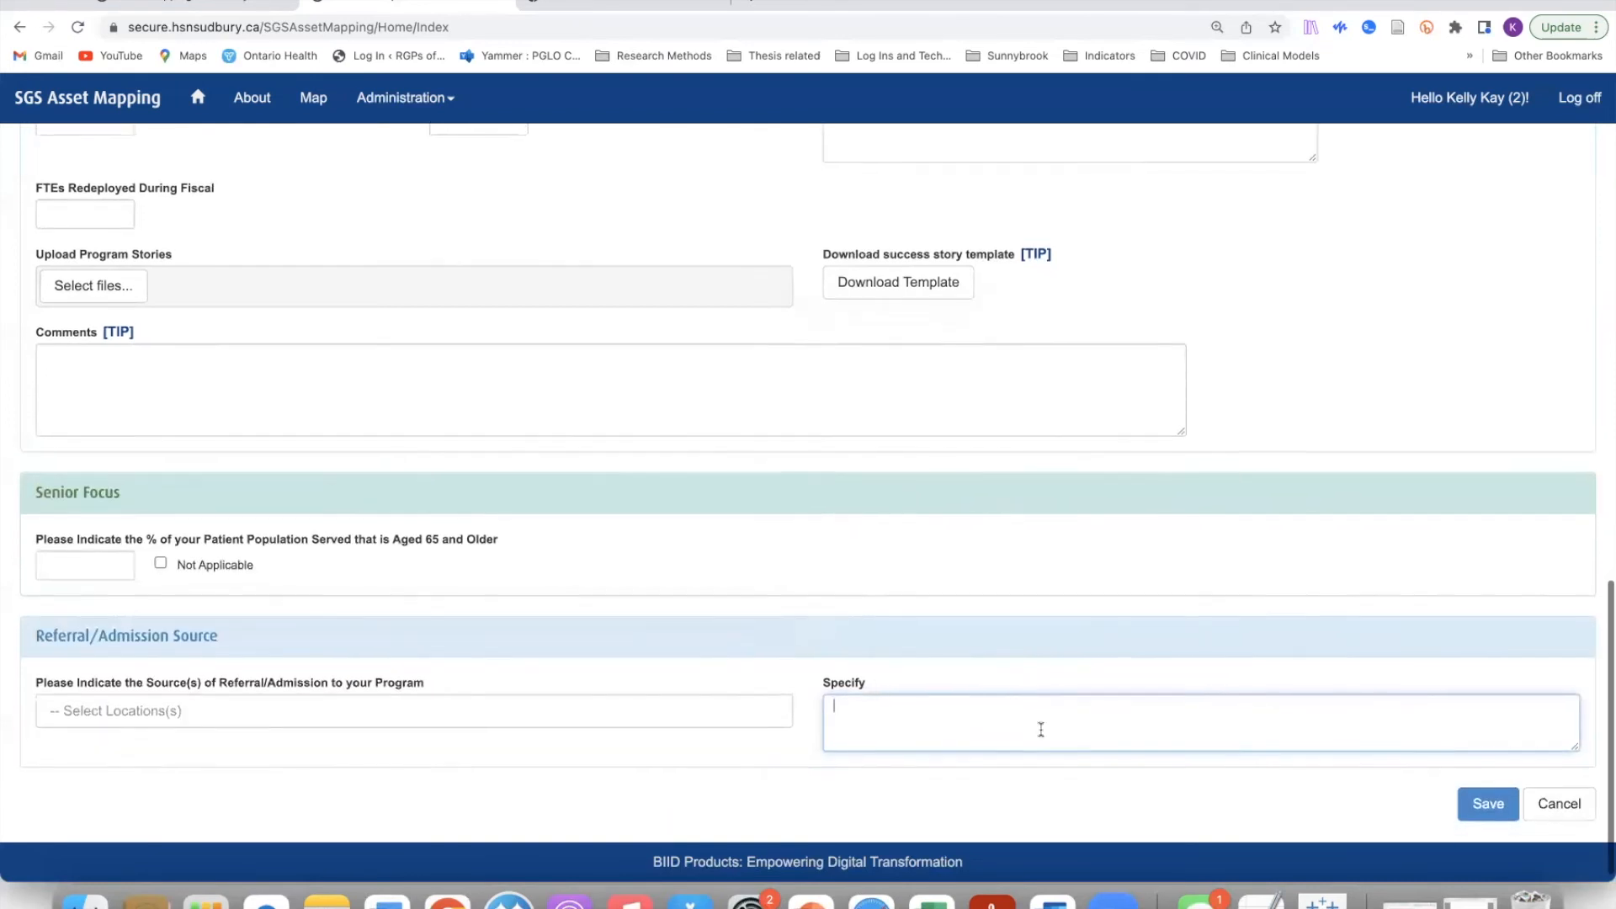
pyautogui.scroll(-1, 1041, 730)
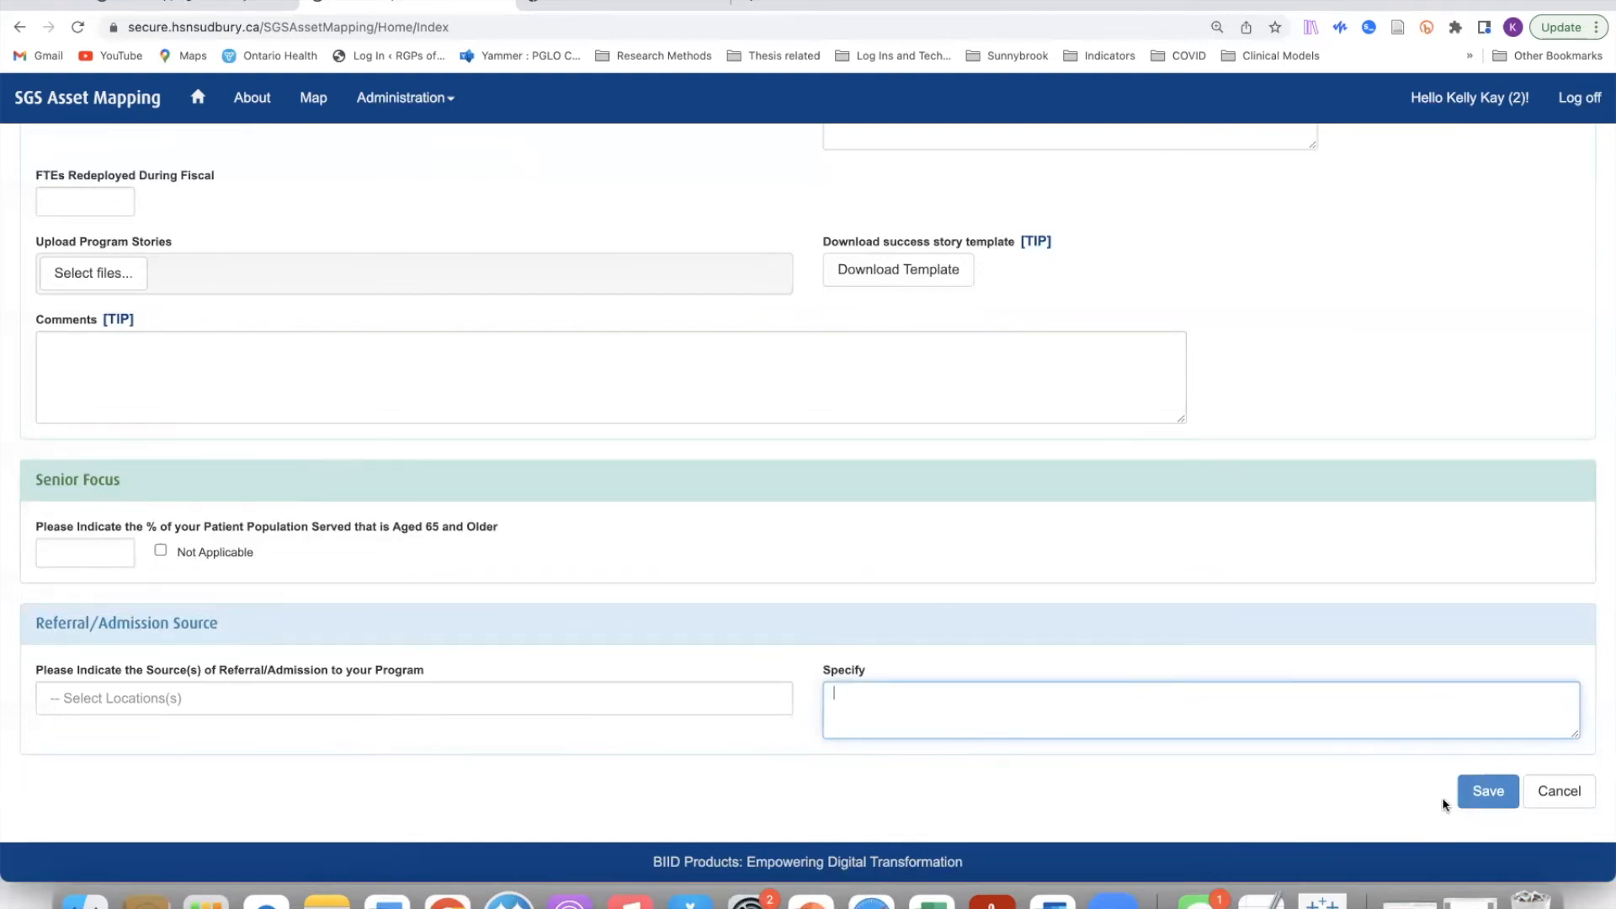
pyautogui.scroll(20, 893, 509)
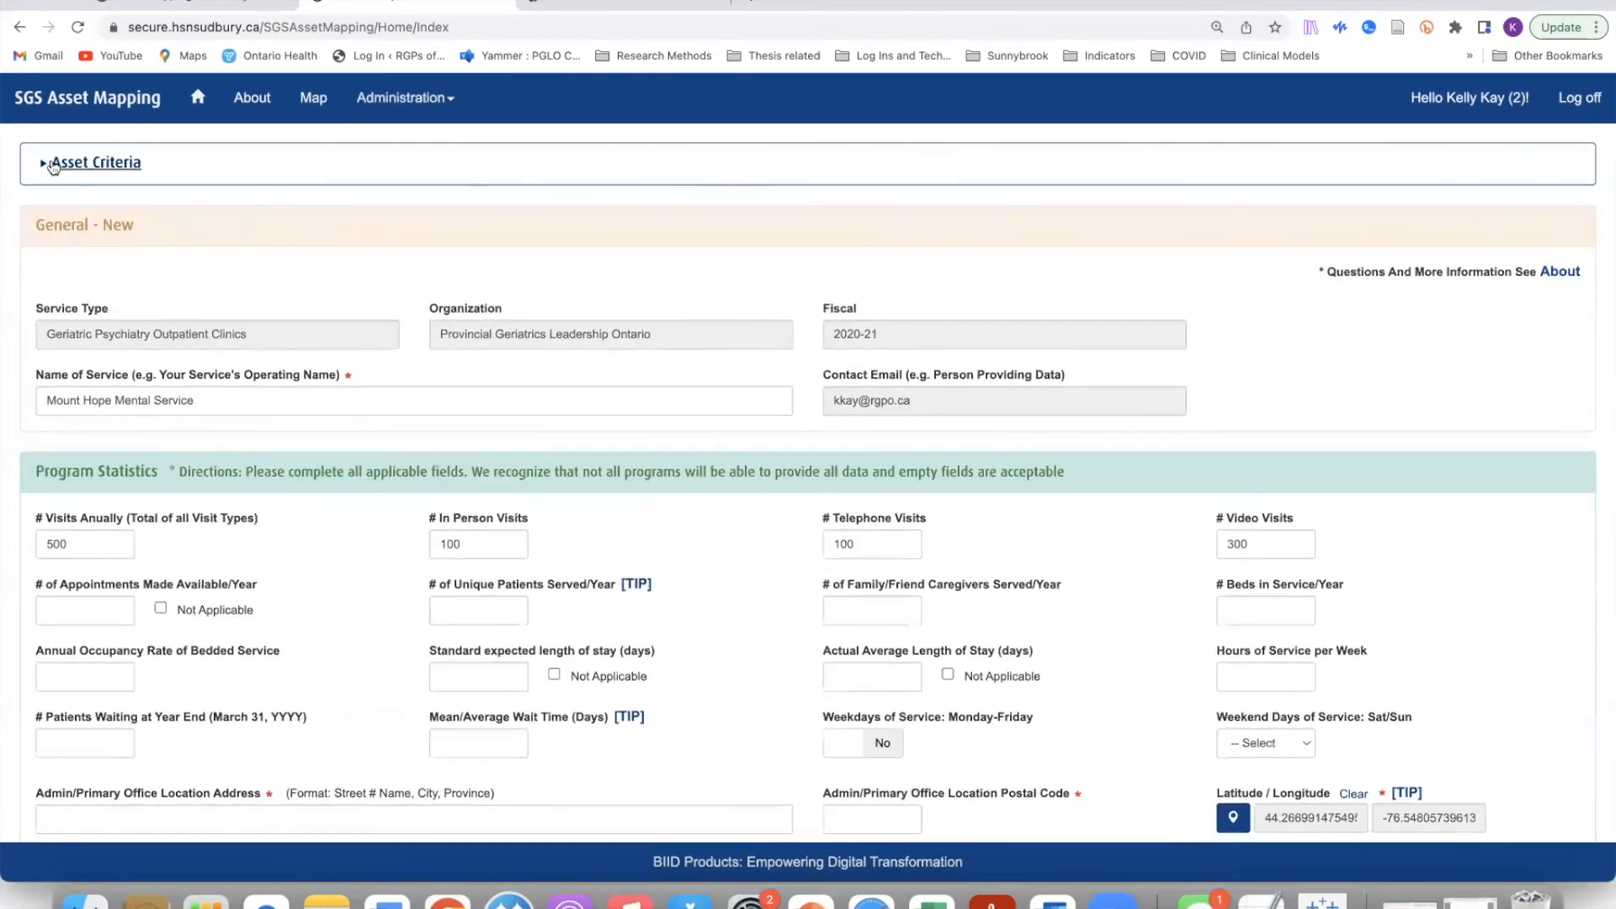
# Step: Change the Asset Criteria fiscal year from 2020-21 to 2021-22 and confirm reloading a blank form
pyautogui.click(44, 168)
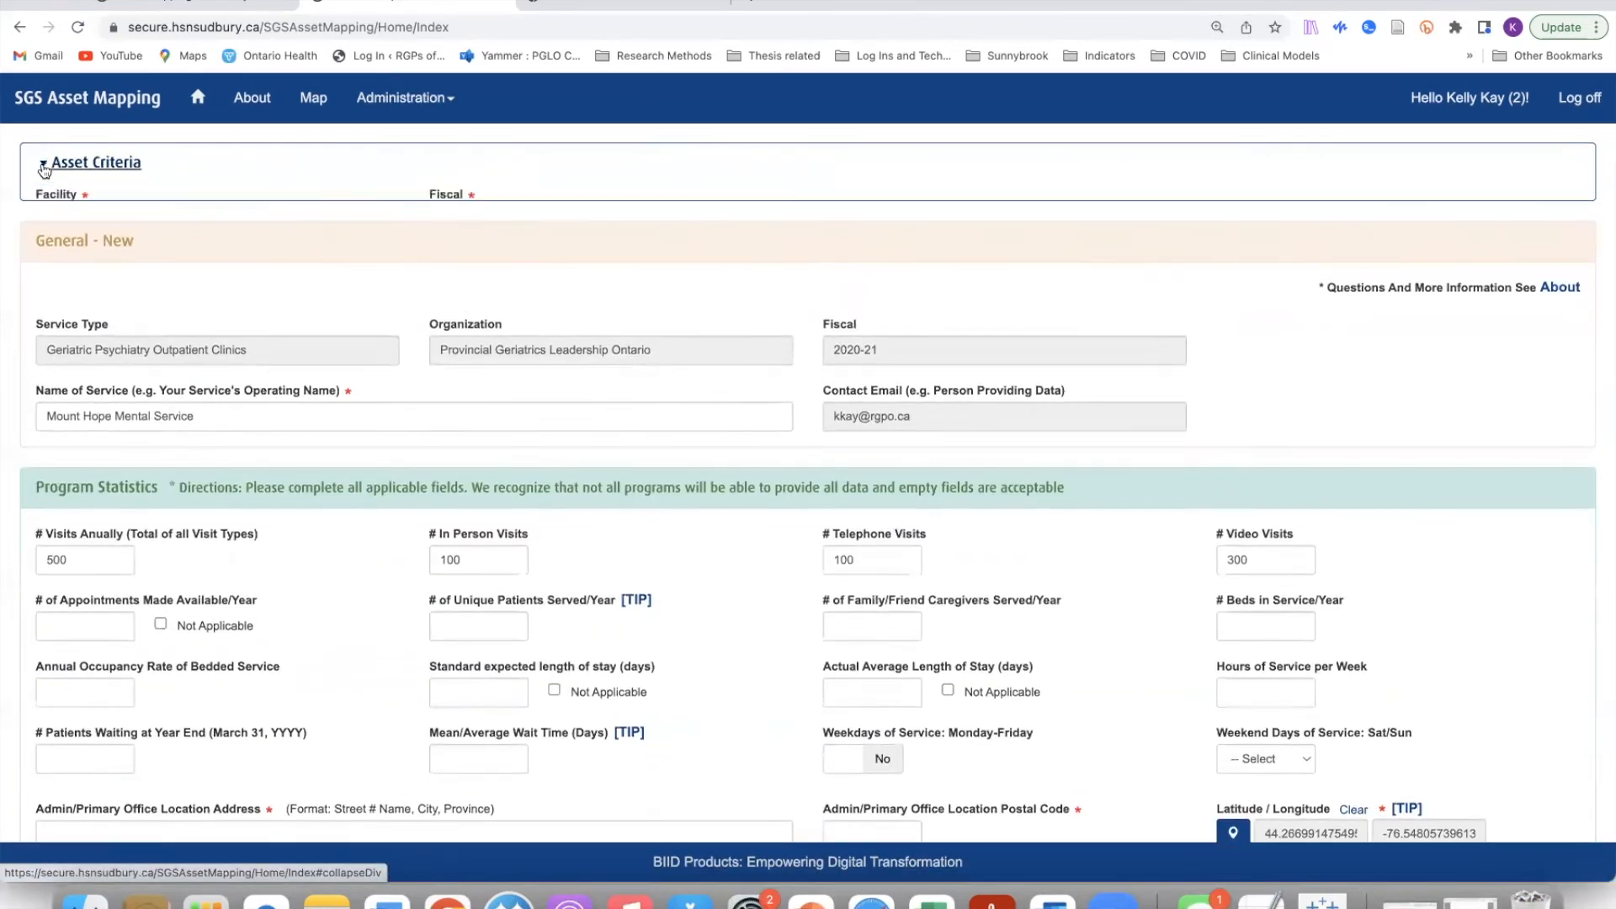
pyautogui.click(780, 216)
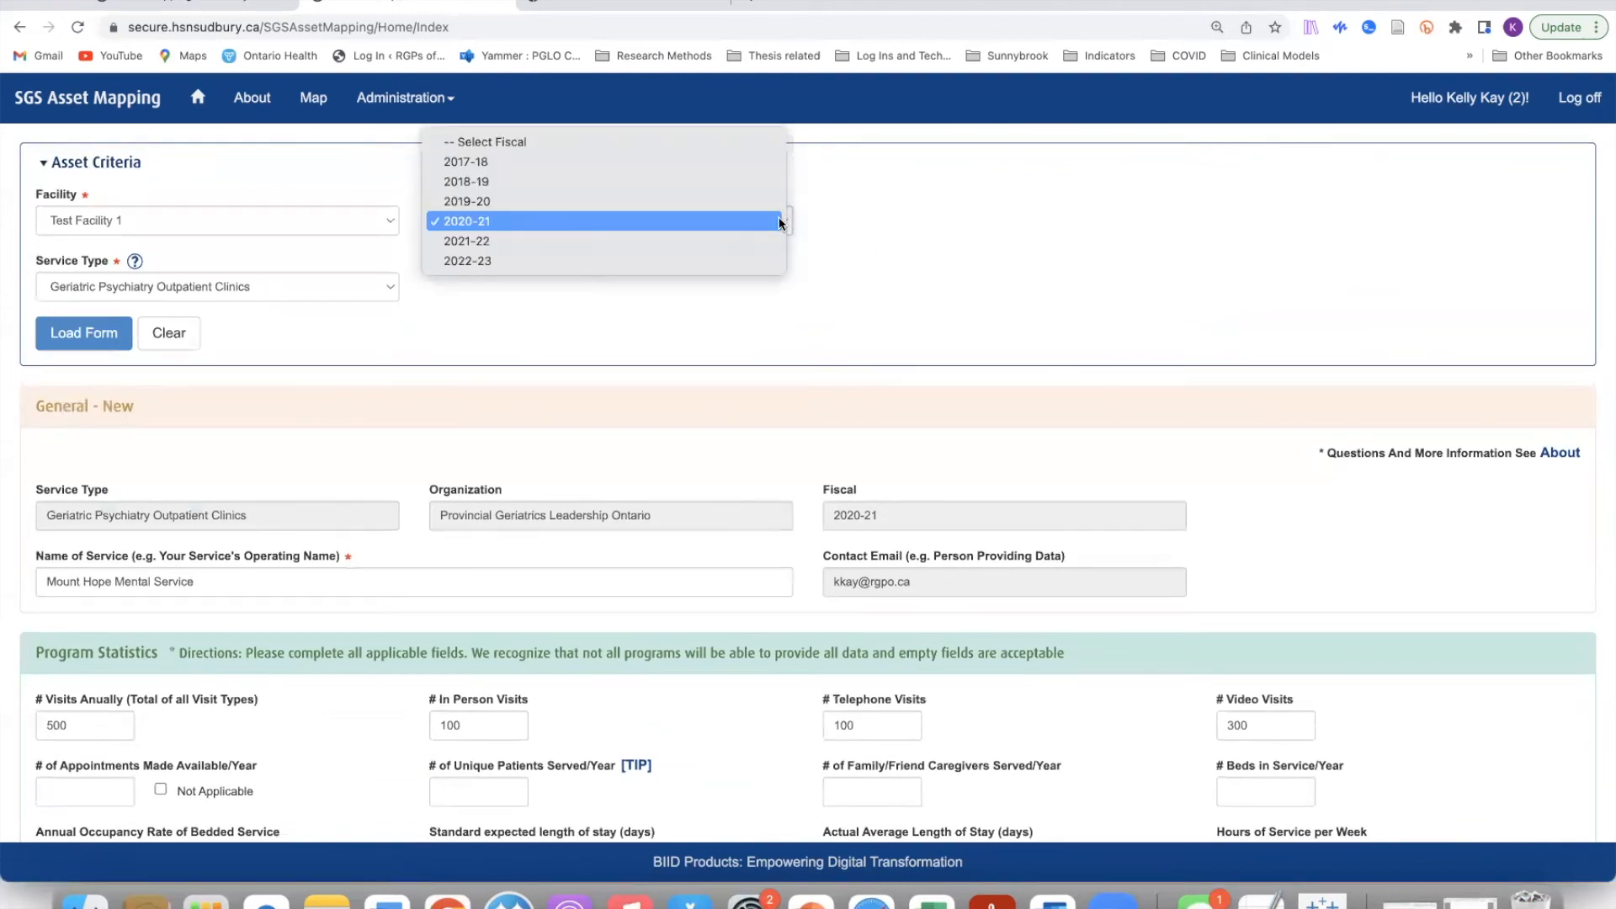
pyautogui.click(749, 245)
pyautogui.click(83, 332)
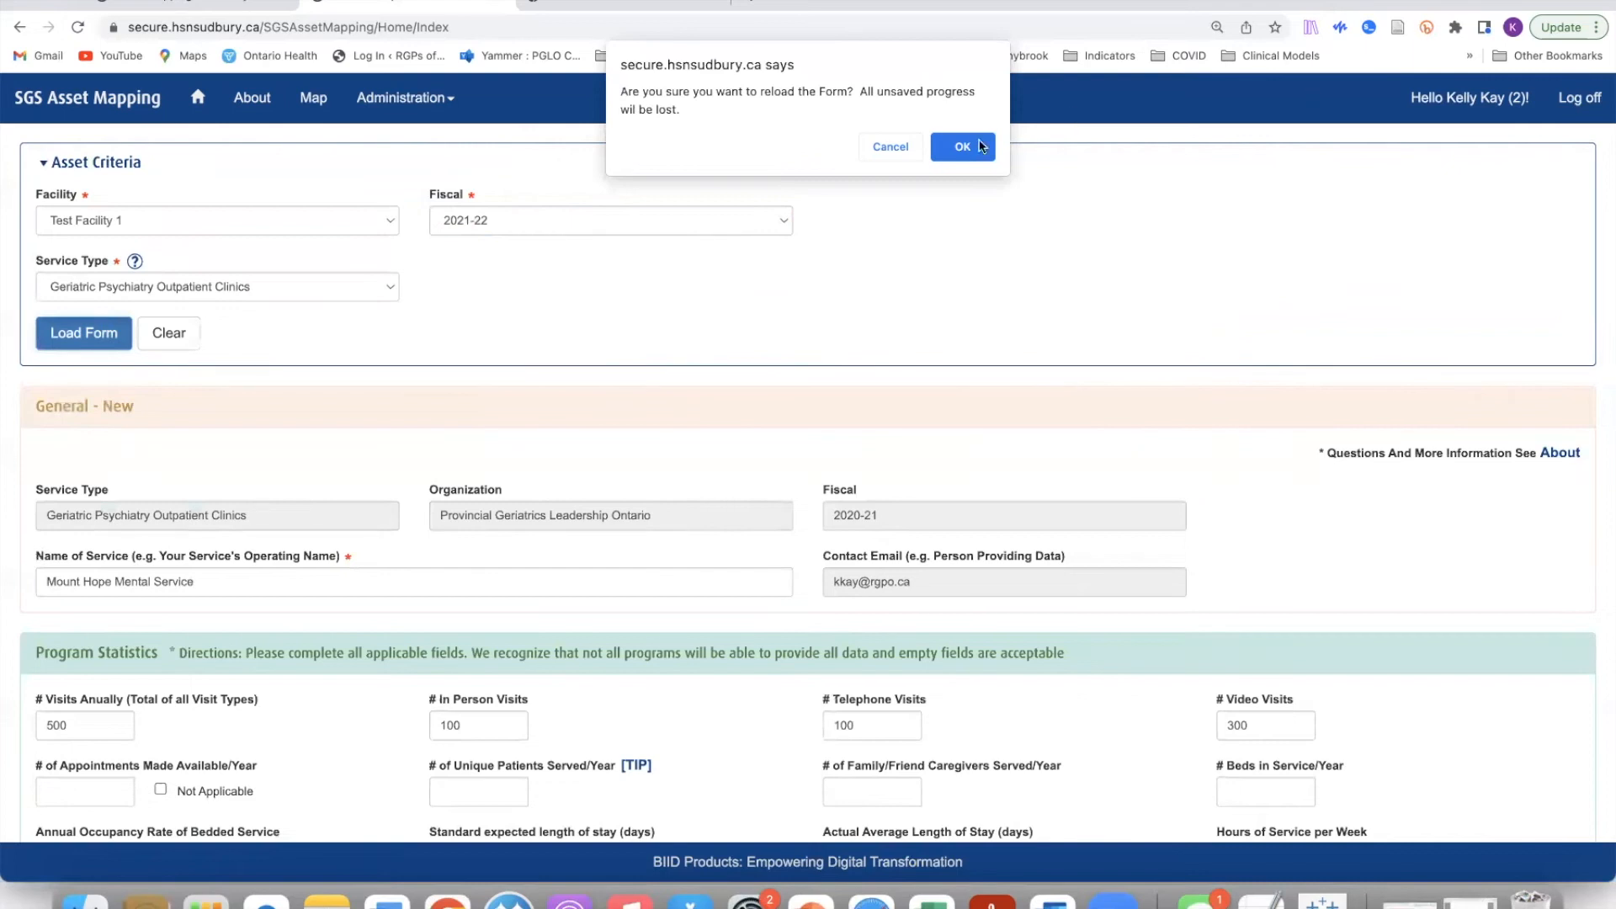
pyautogui.click(973, 146)
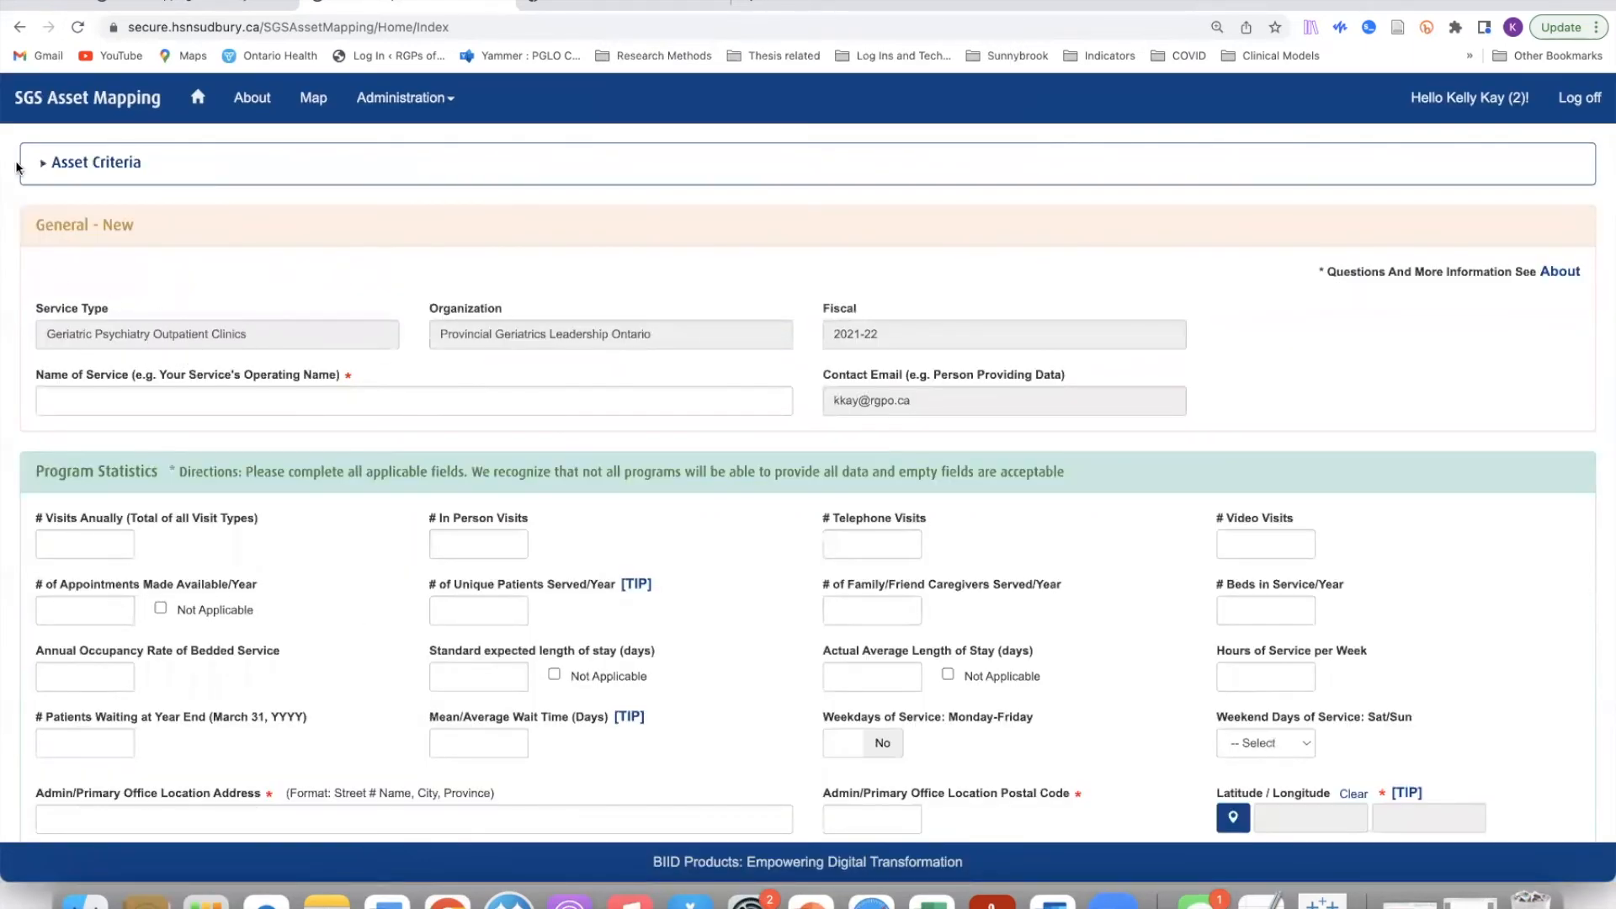
pyautogui.click(50, 164)
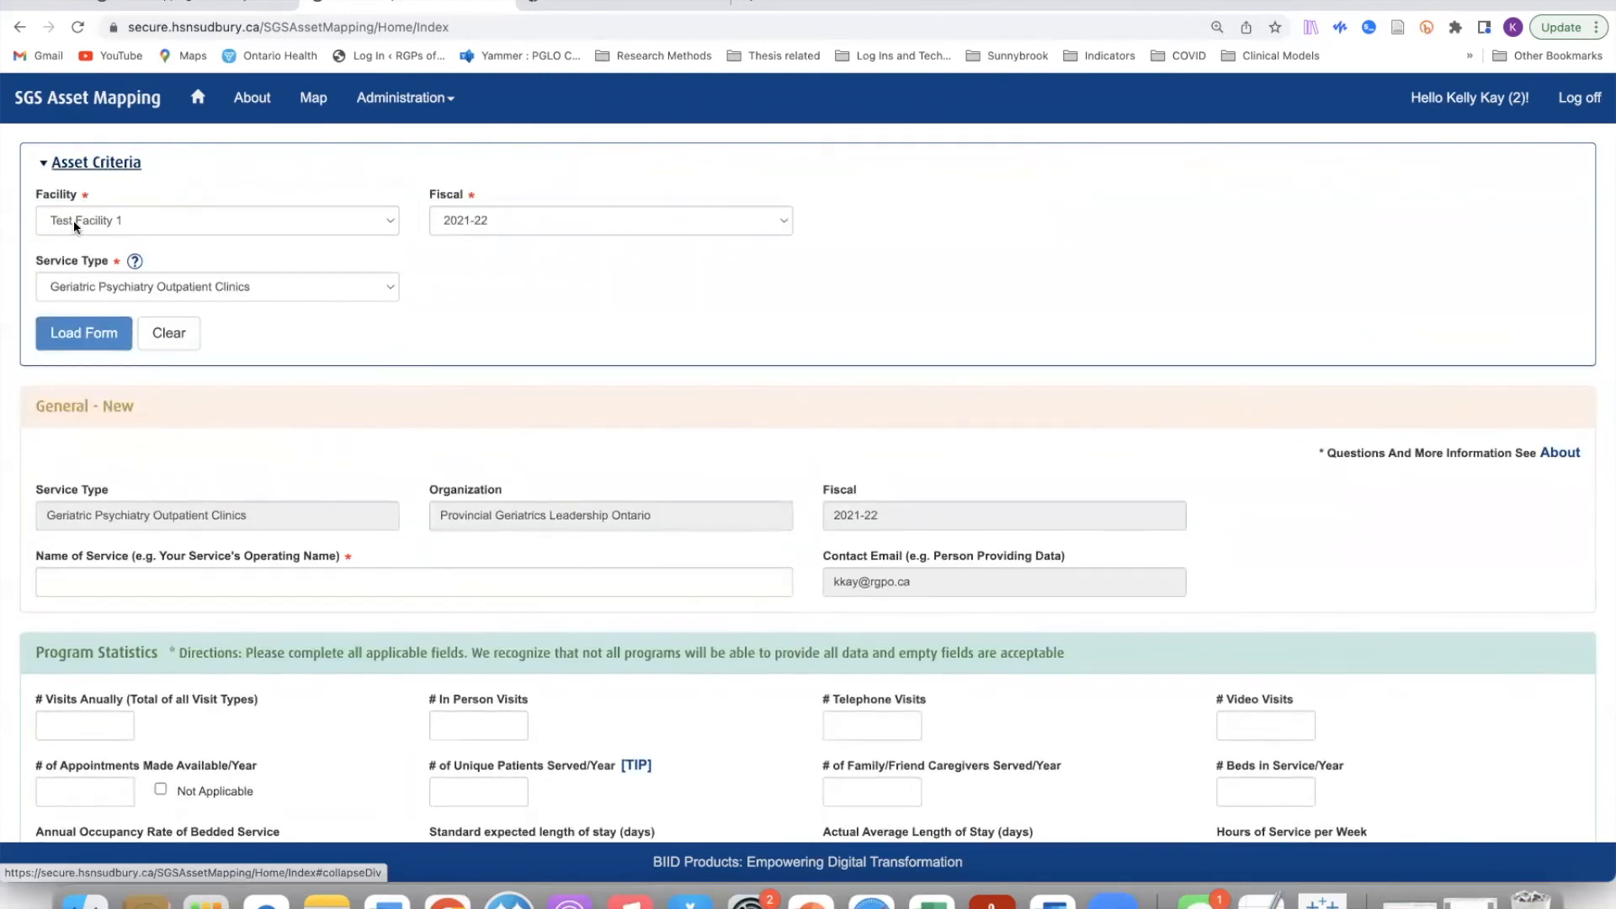